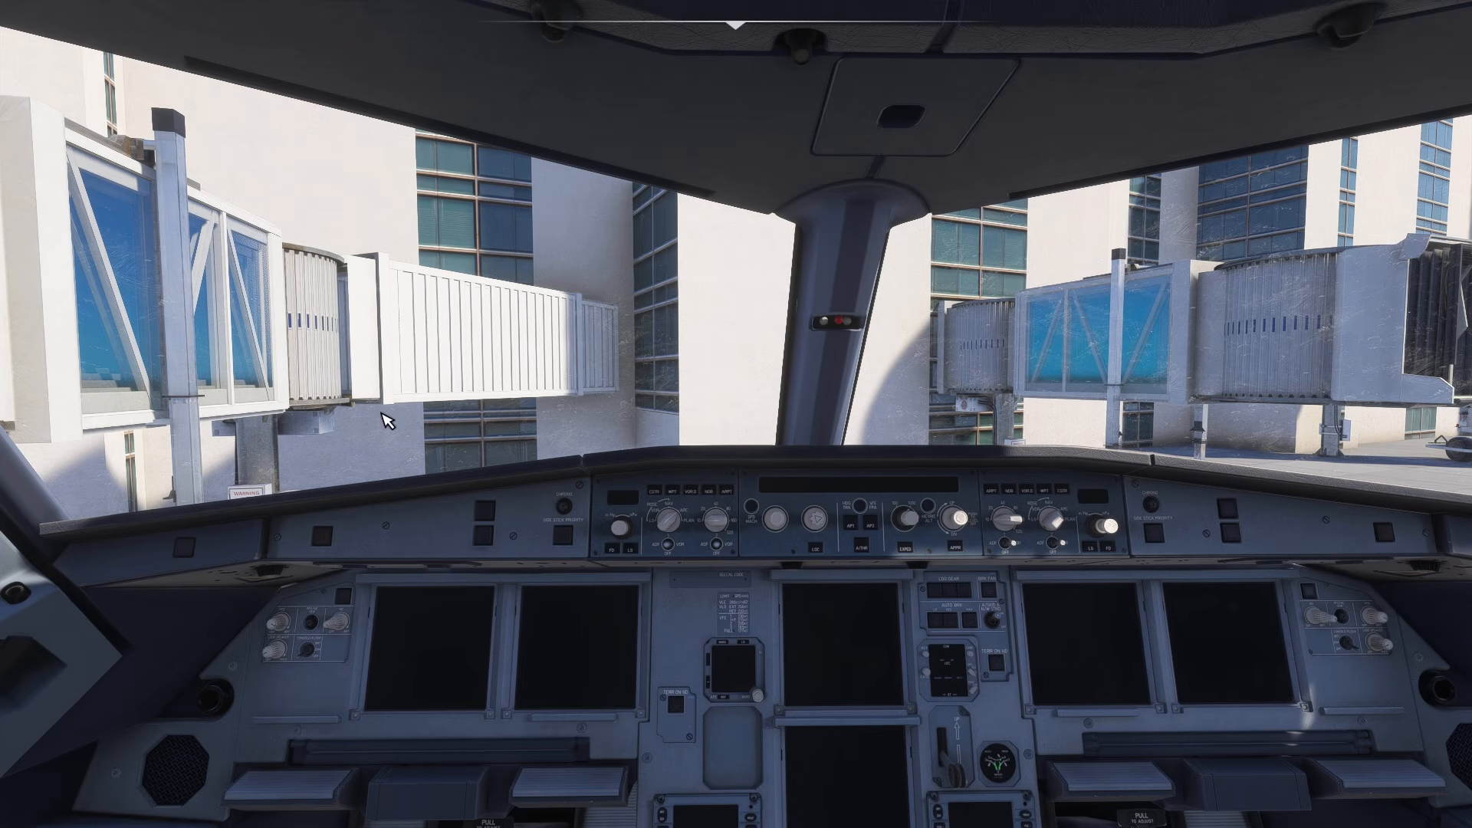
- Turn the cockpit view to the overhead panel and switch on external power
left_click_drag(380, 414, 391, 157)
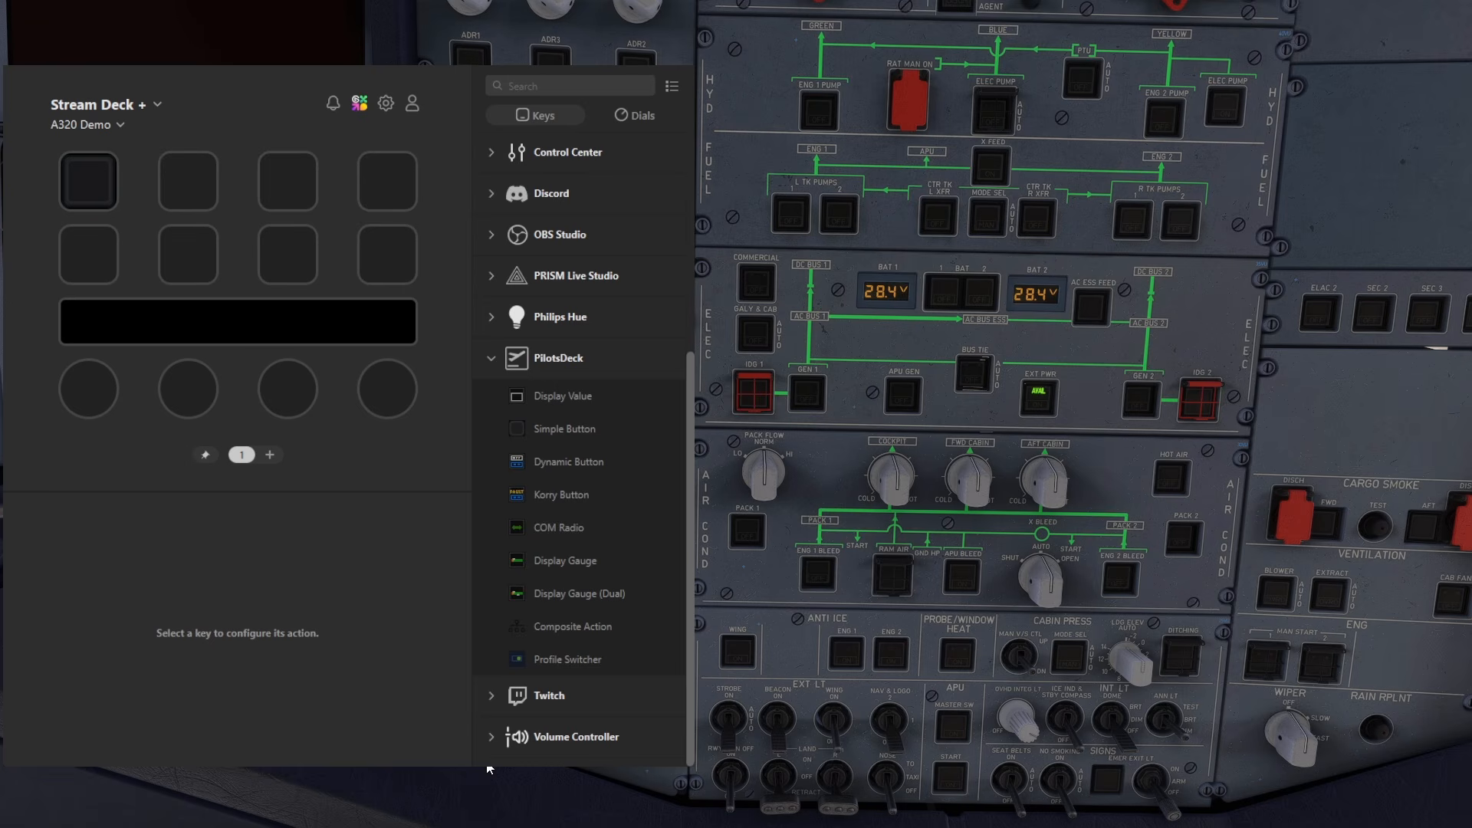
left_click(1041, 402)
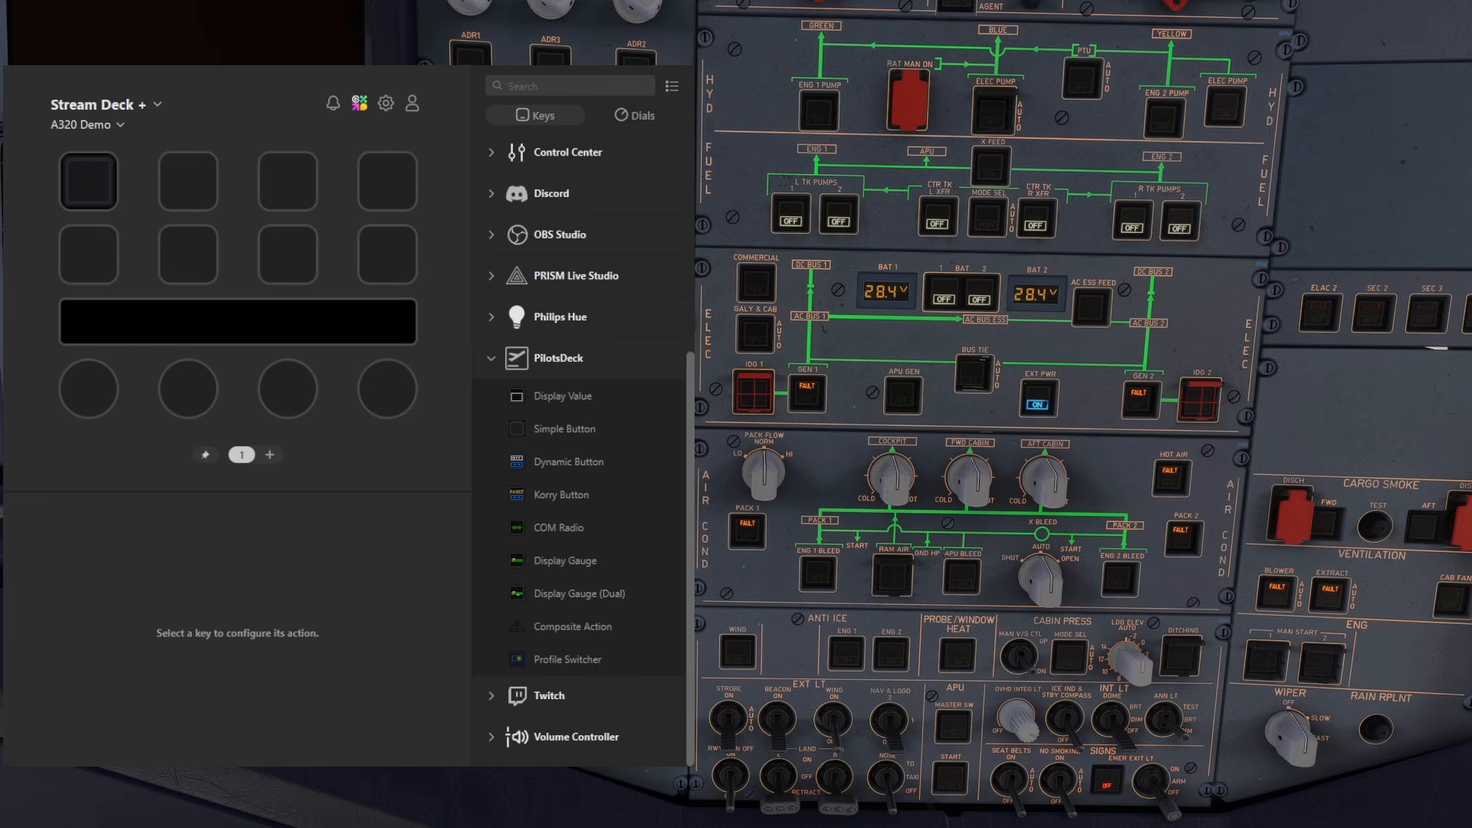
- Try the ENG 1 and ENG 2 anti-ice switches on the overhead panel, leaving both off
left_click(847, 654)
left_click(891, 659)
left_click(847, 655)
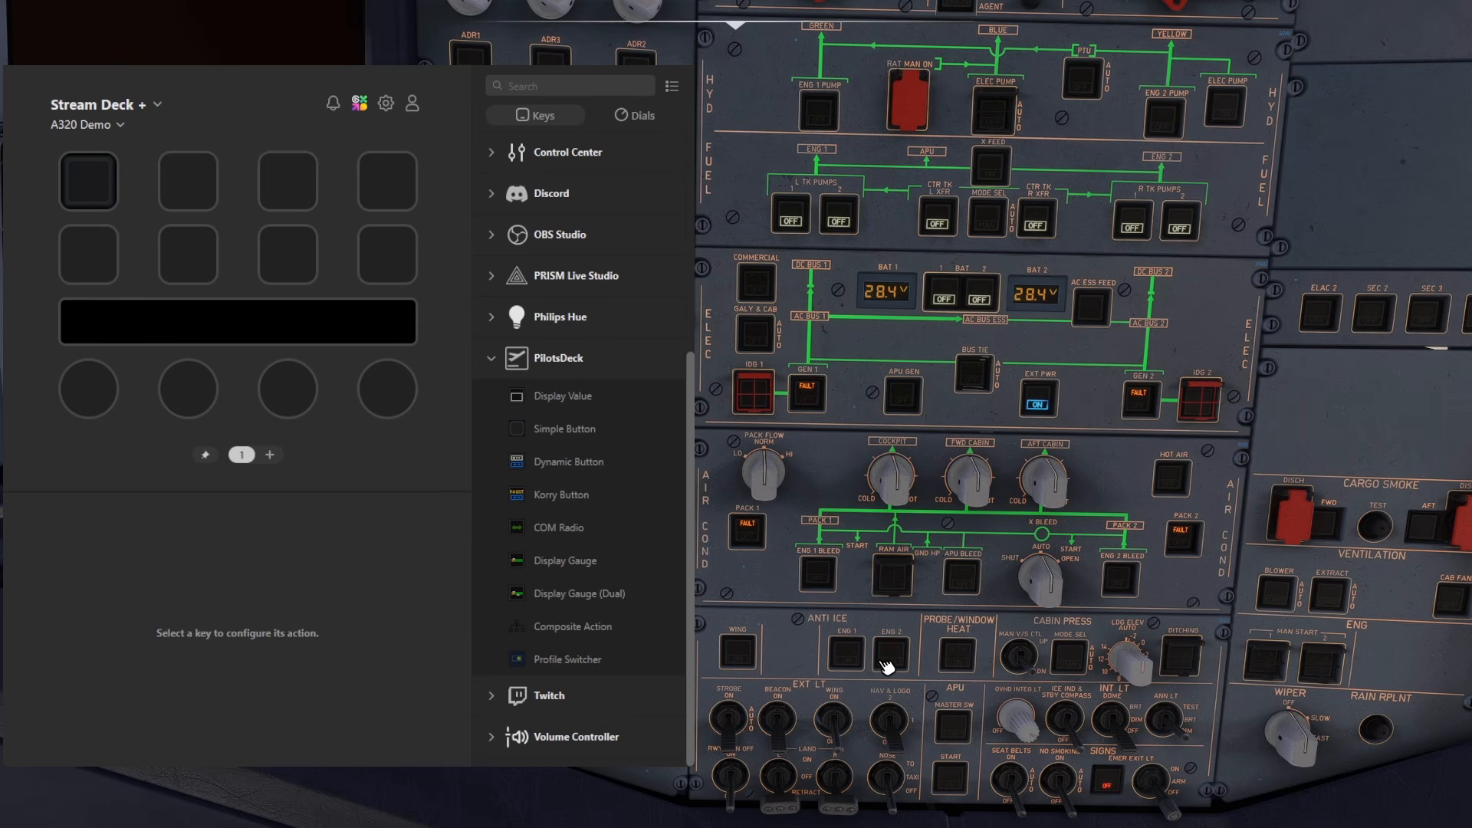
left_click(854, 661)
left_click(857, 663)
left_click(894, 663)
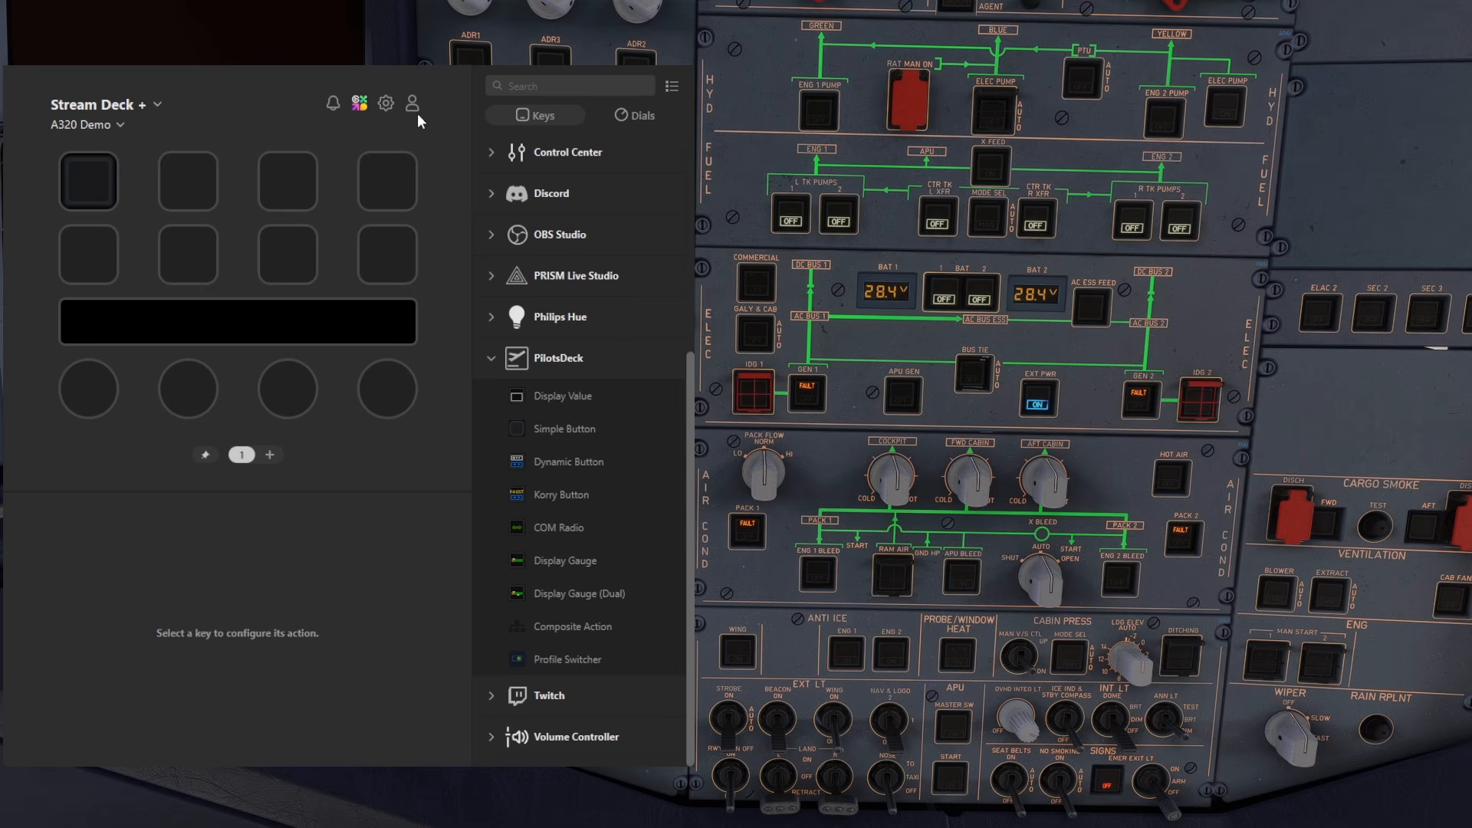
- Switch to the browser and read the Introduction in the PilotsDeck GitHub readme
key("alt+Tab")
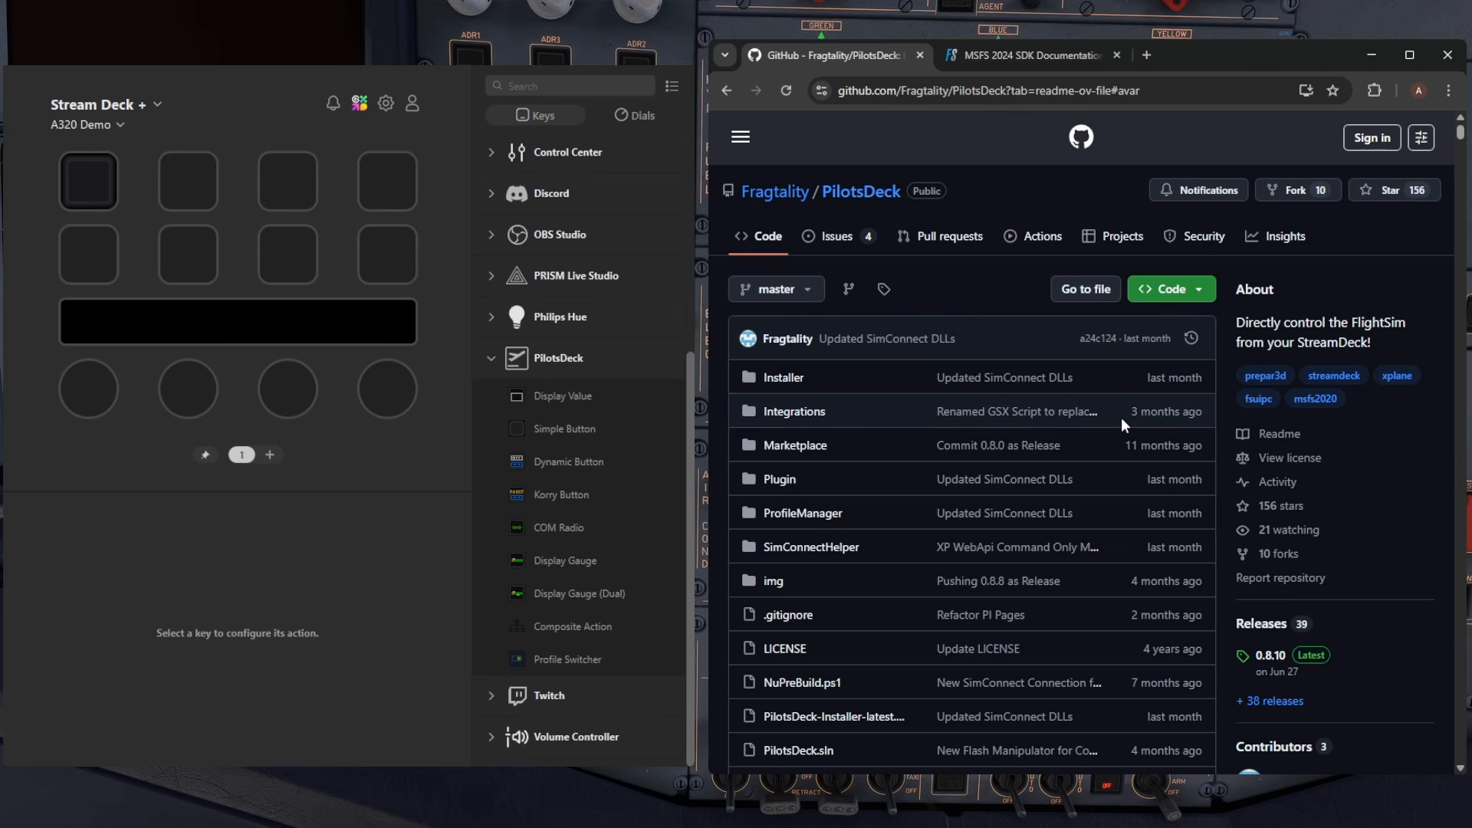
scroll(1119, 416, "down", 8)
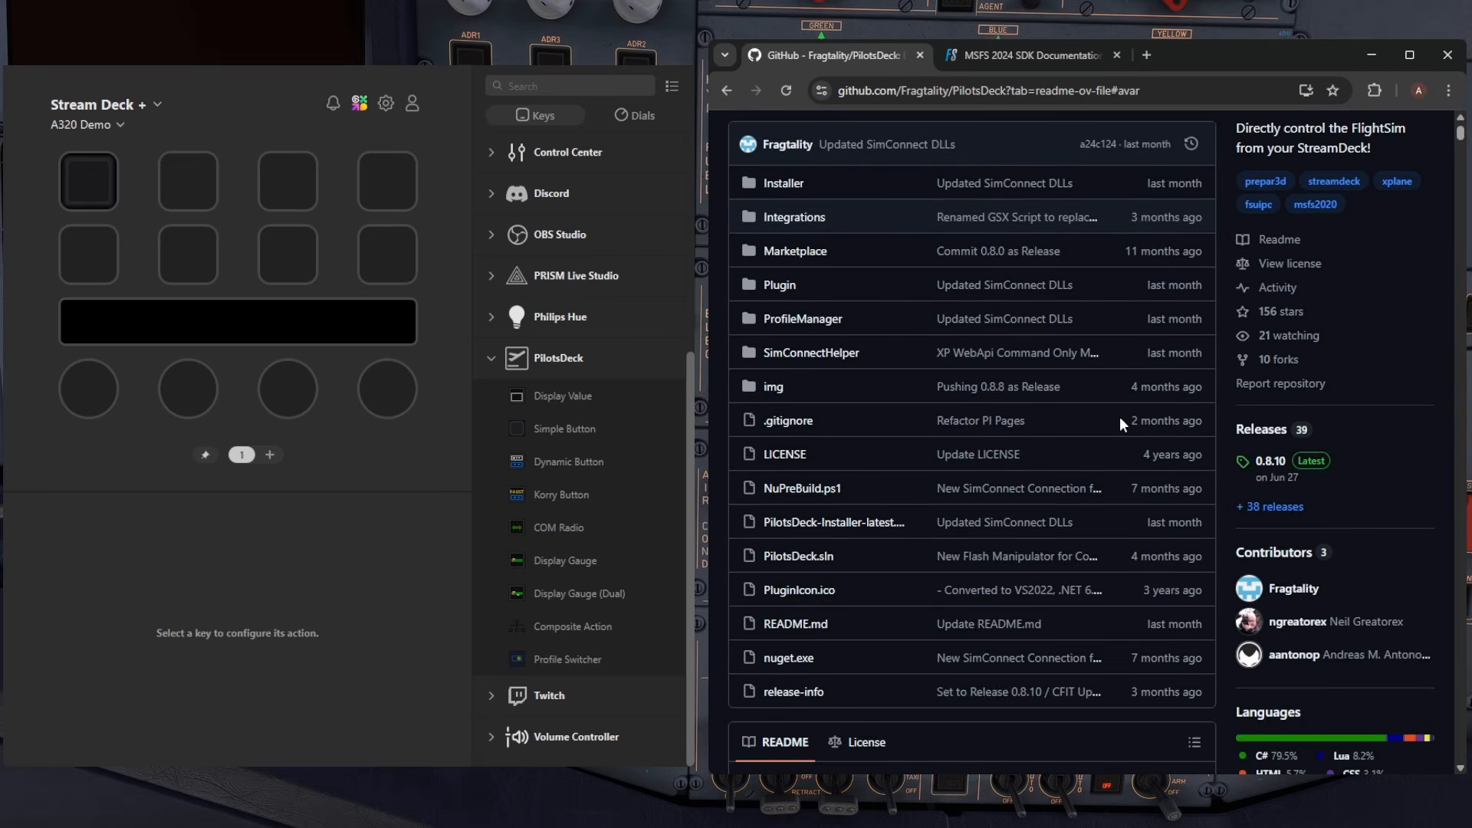
scroll(1115, 412, "down", 1)
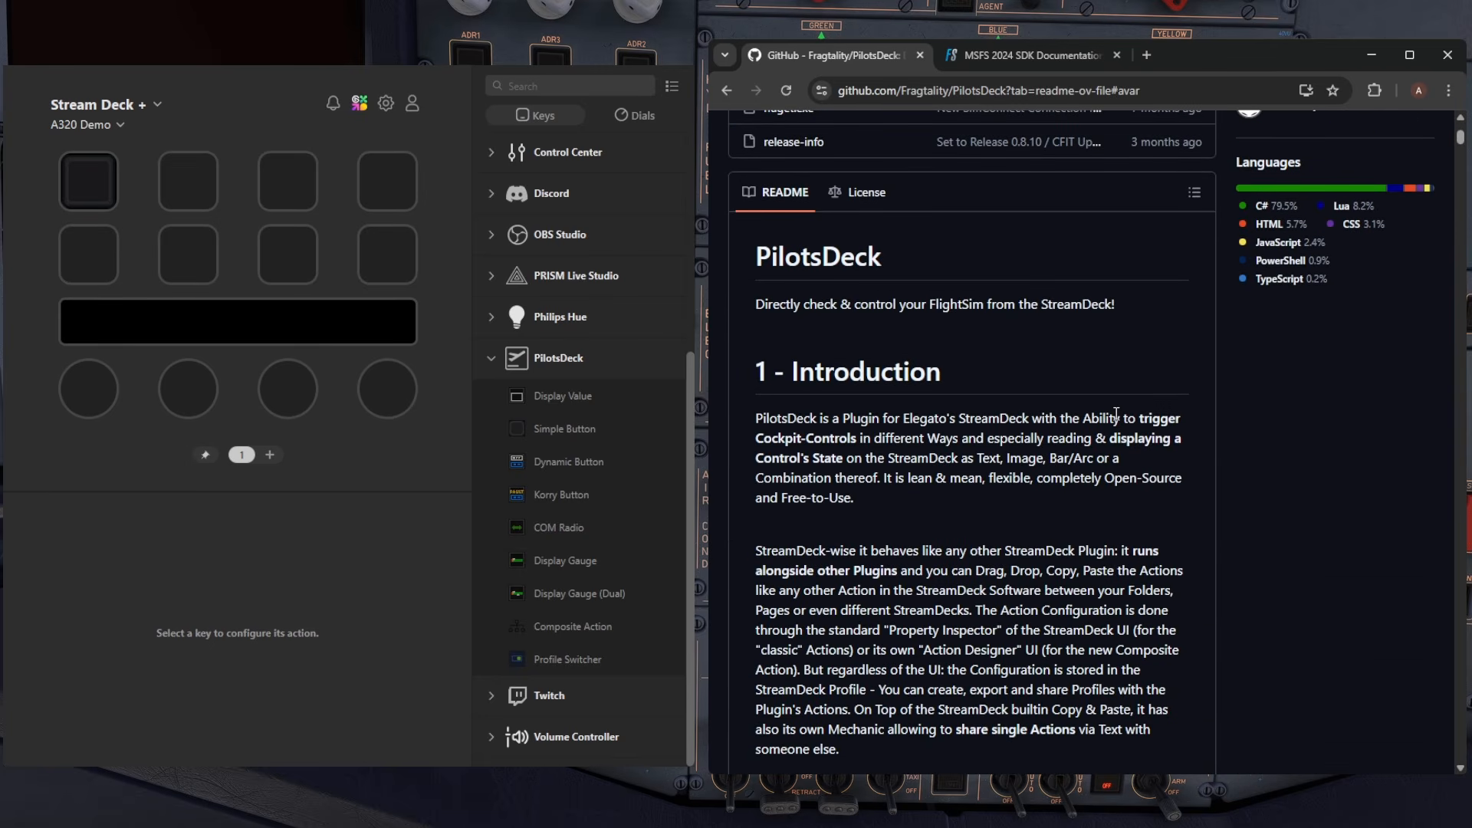
scroll(1111, 392, "down", 1)
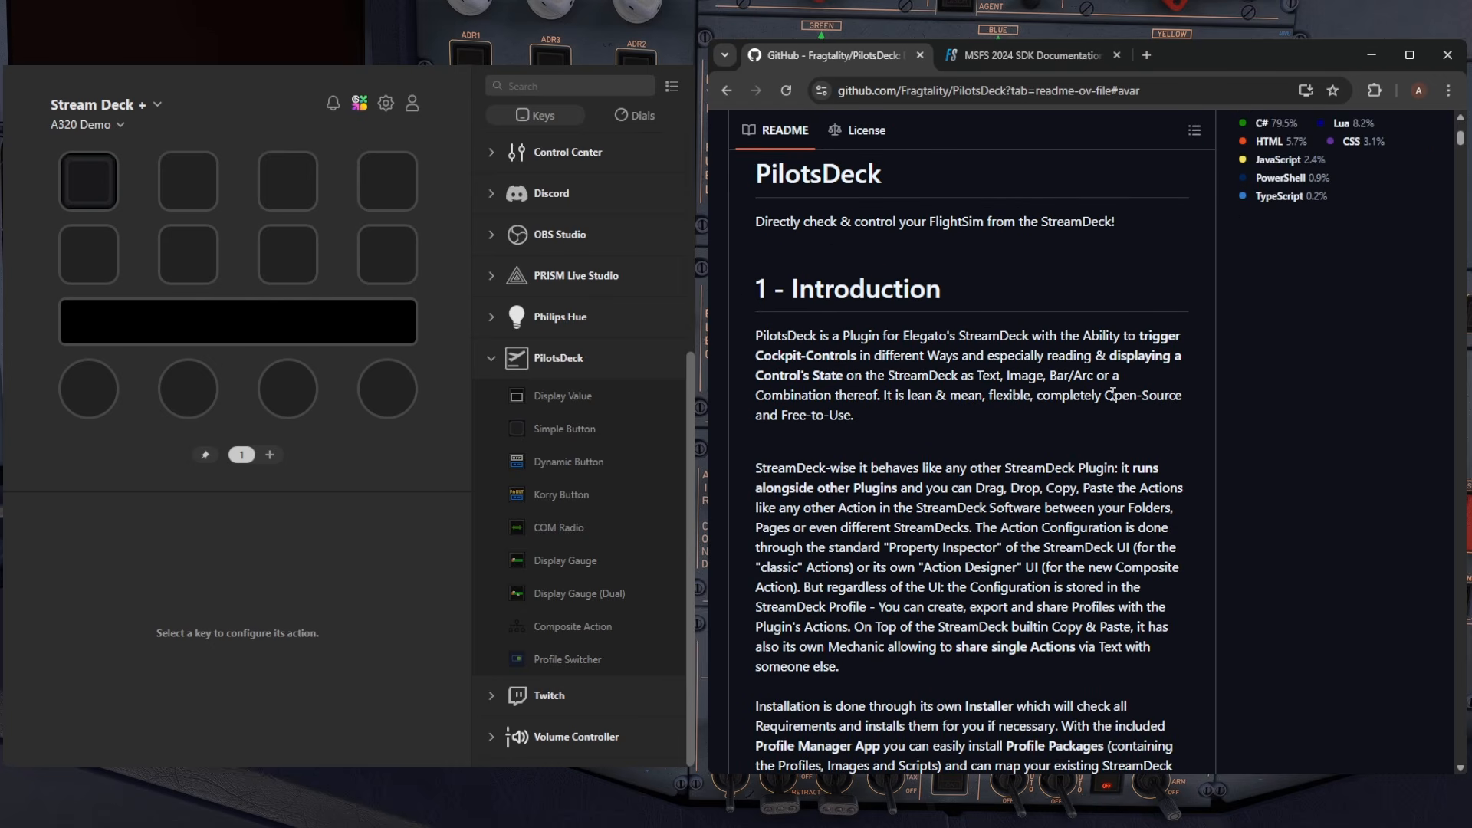
scroll(1111, 393, "down", 1)
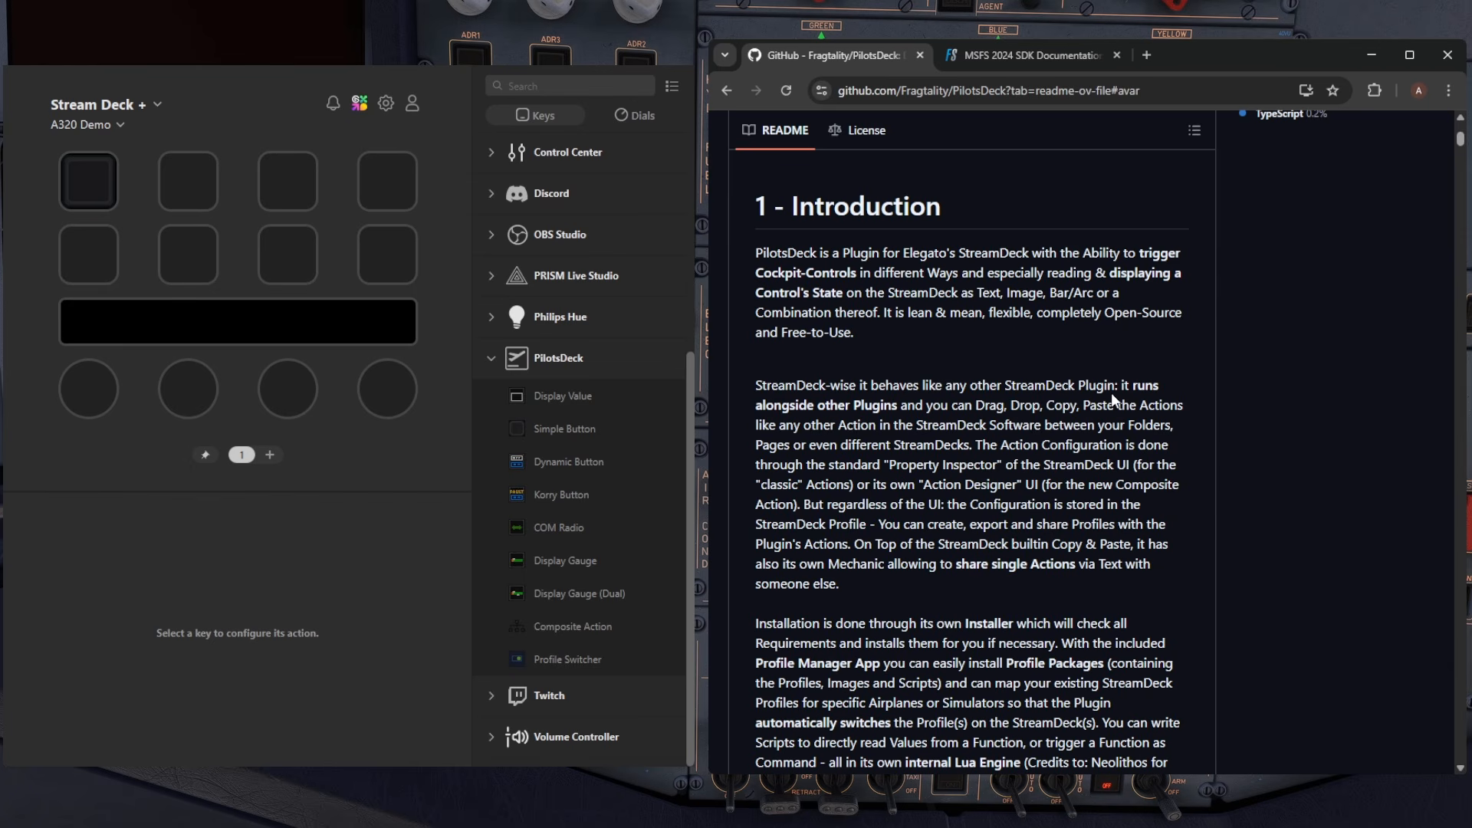
mouse_move(1461, 146)
left_mouse_down()
mouse_move(1456, 766)
mouse_move(1451, 127)
left_mouse_up()
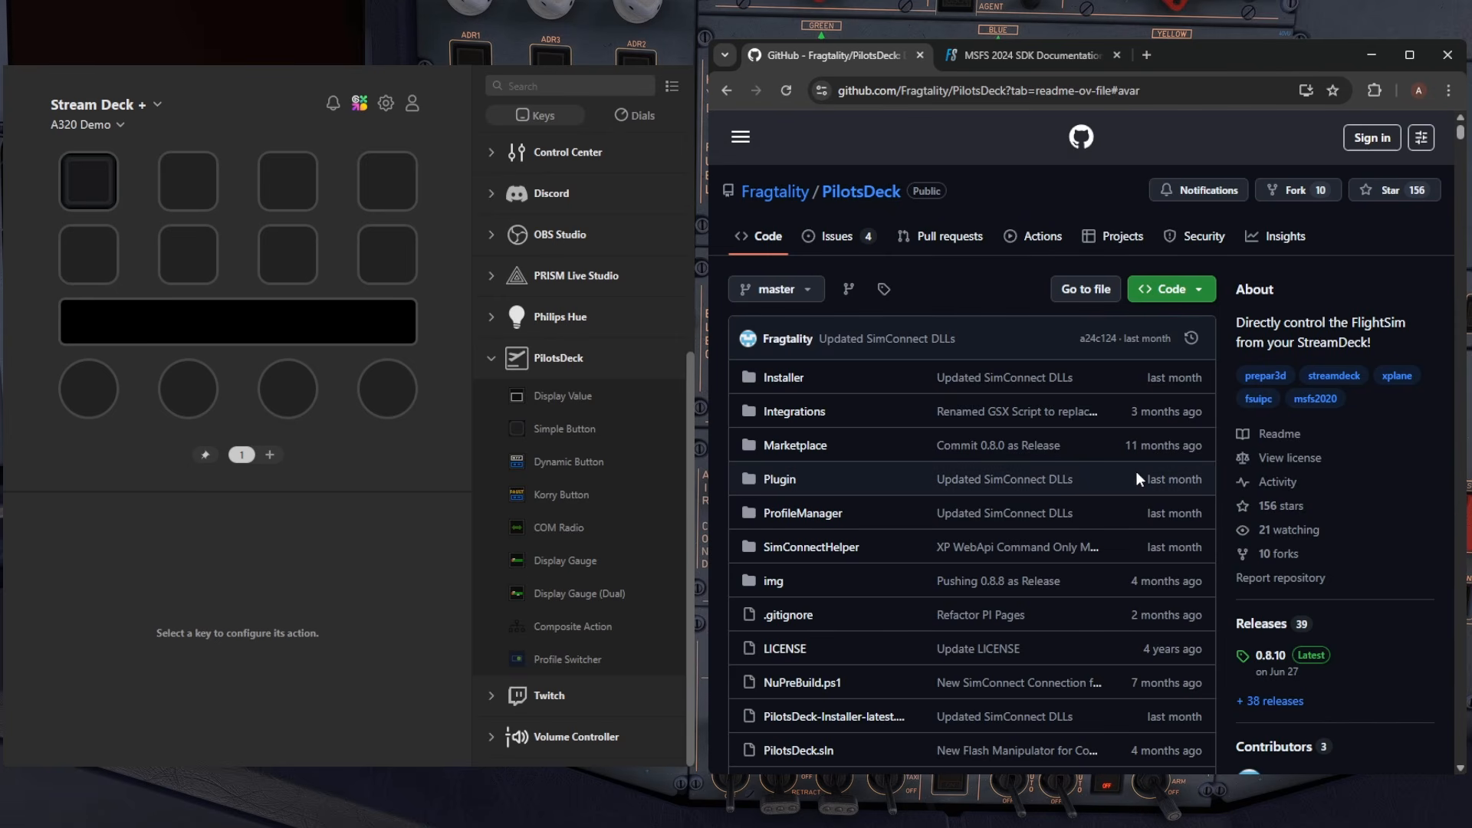
- Review the Available StreamDeck Actions table in section 1.3 of the PilotsDeck readme
scroll(1120, 464, "down", 20)
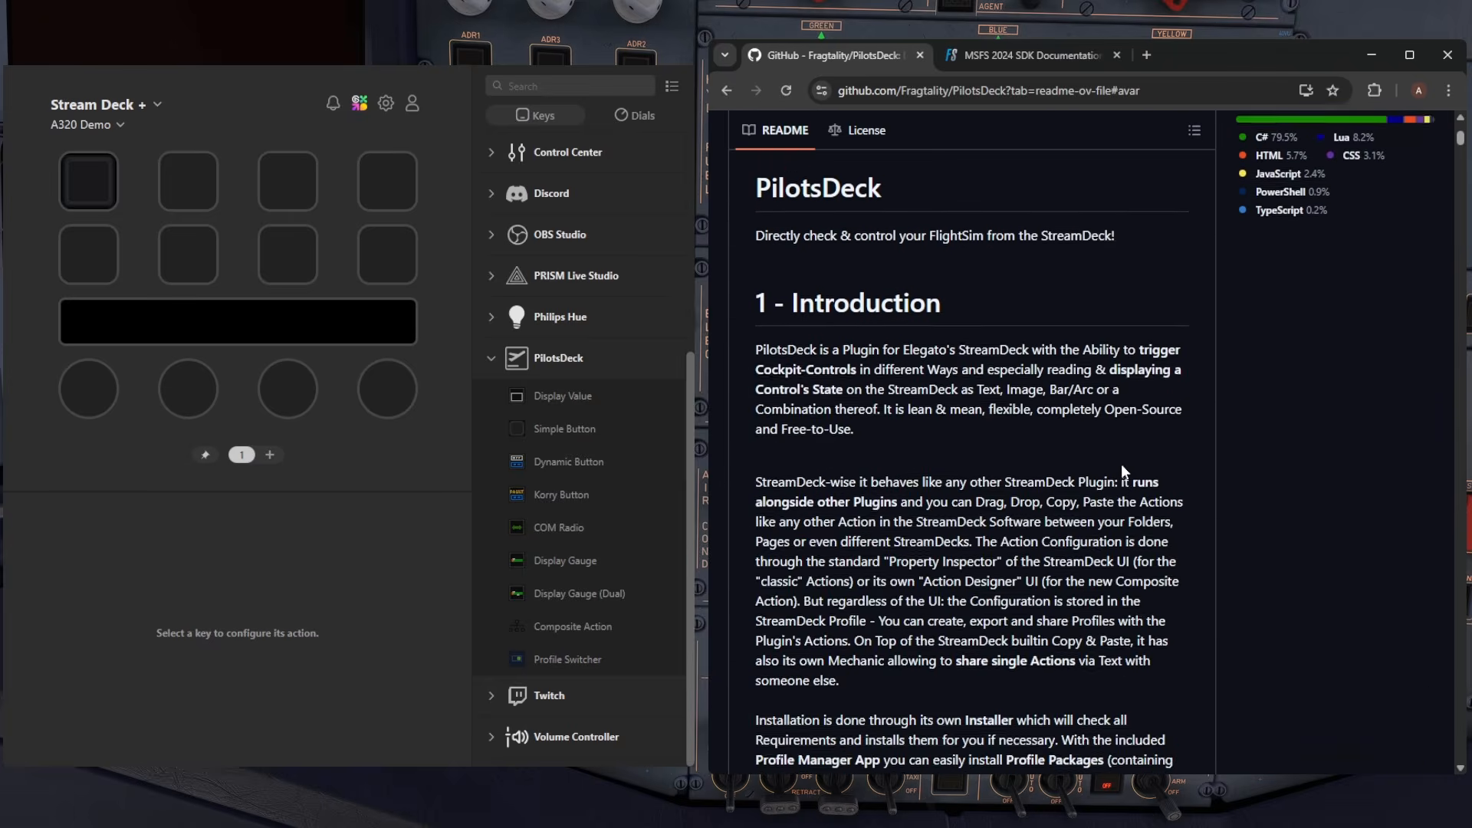
scroll(1121, 465, "down", 20)
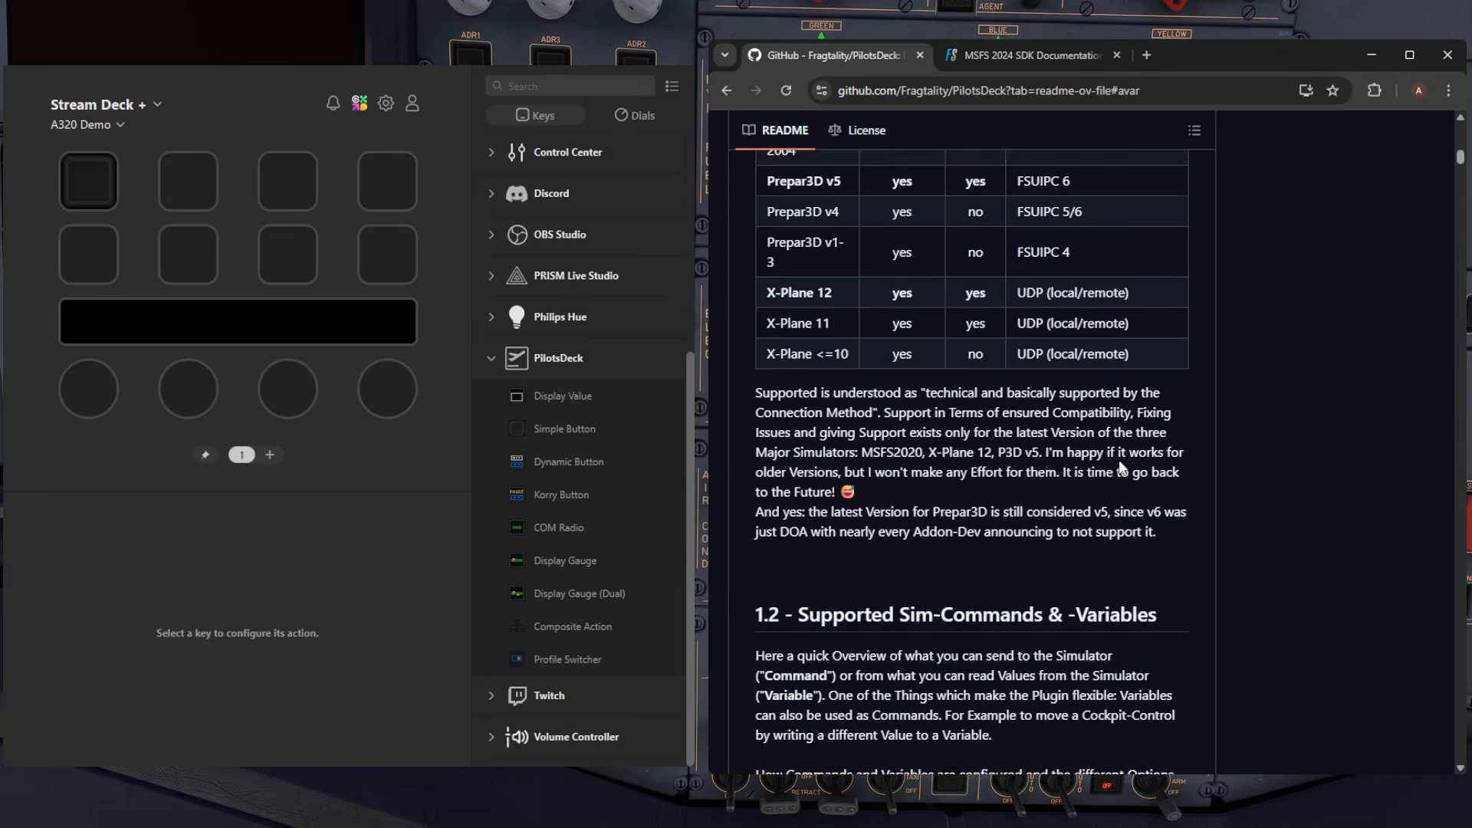
scroll(1119, 466, "down", 15)
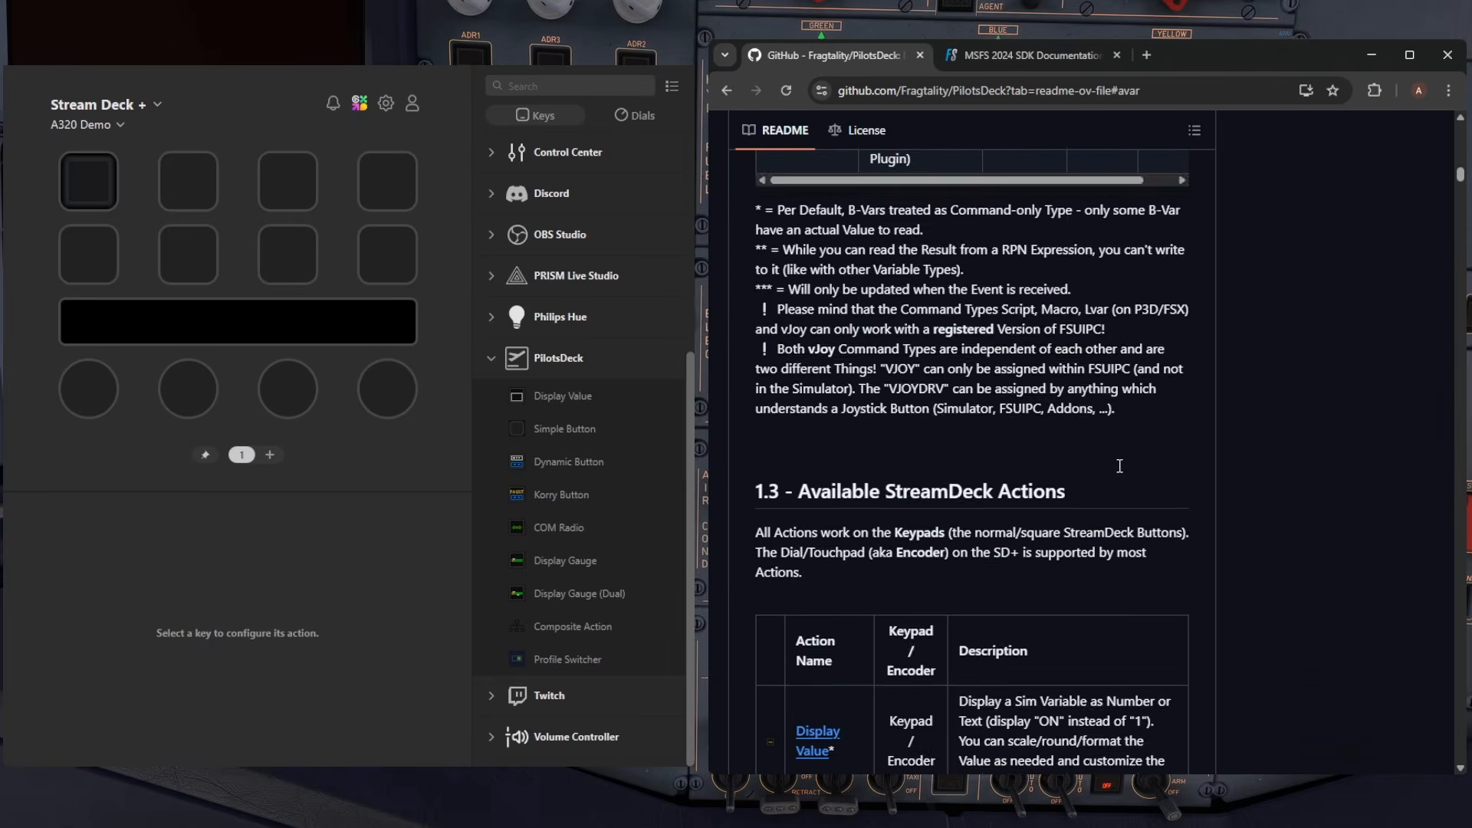
scroll(1117, 465, "up", 1)
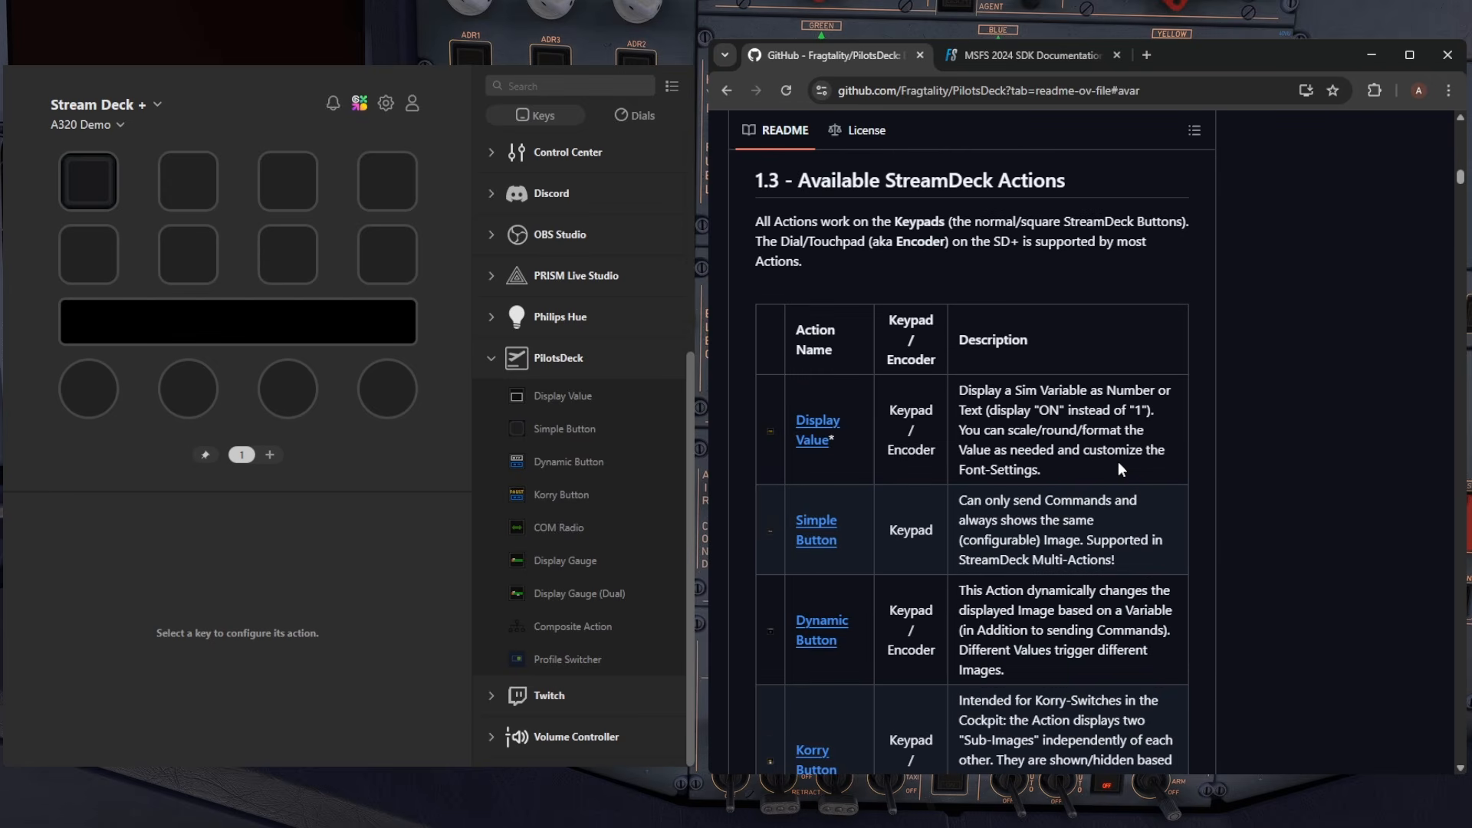
scroll(1157, 446, "down", 1)
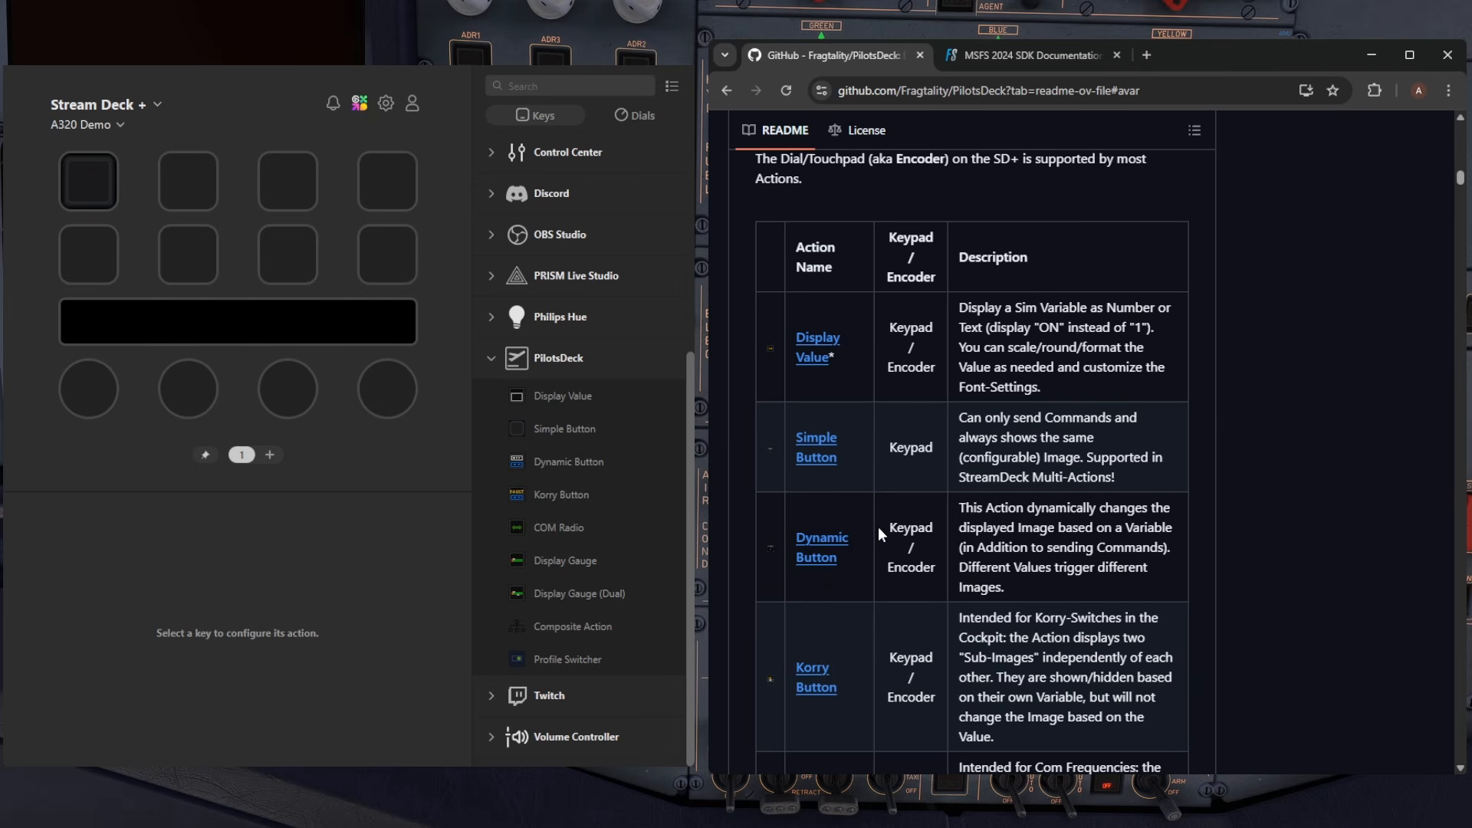
- Assign the PilotsDeck Display Value action to the first key of the A320 Demo profile and open its variable Address for entry
left_click(354, 491)
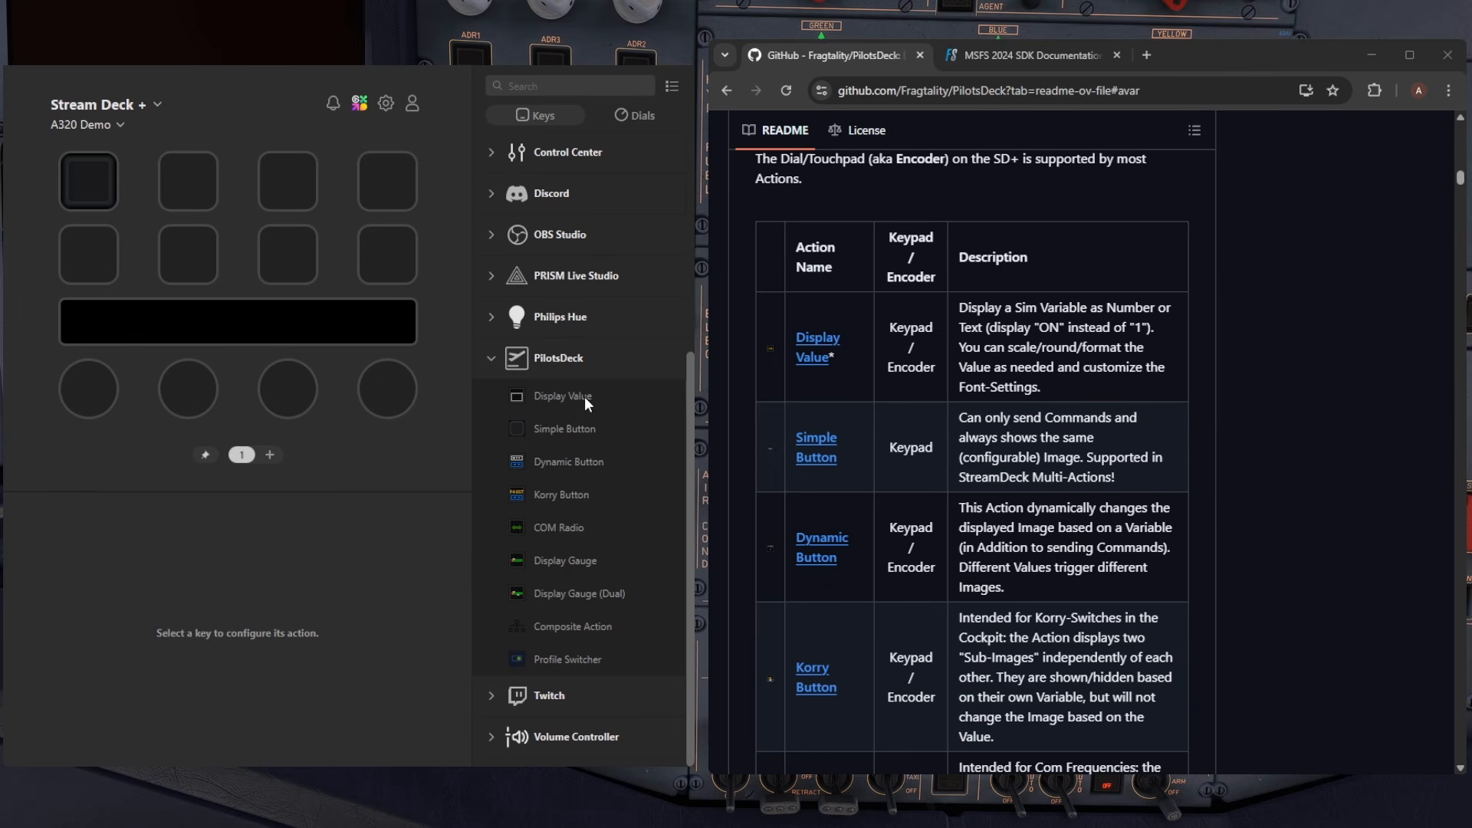
left_click_drag(584, 397, 80, 176)
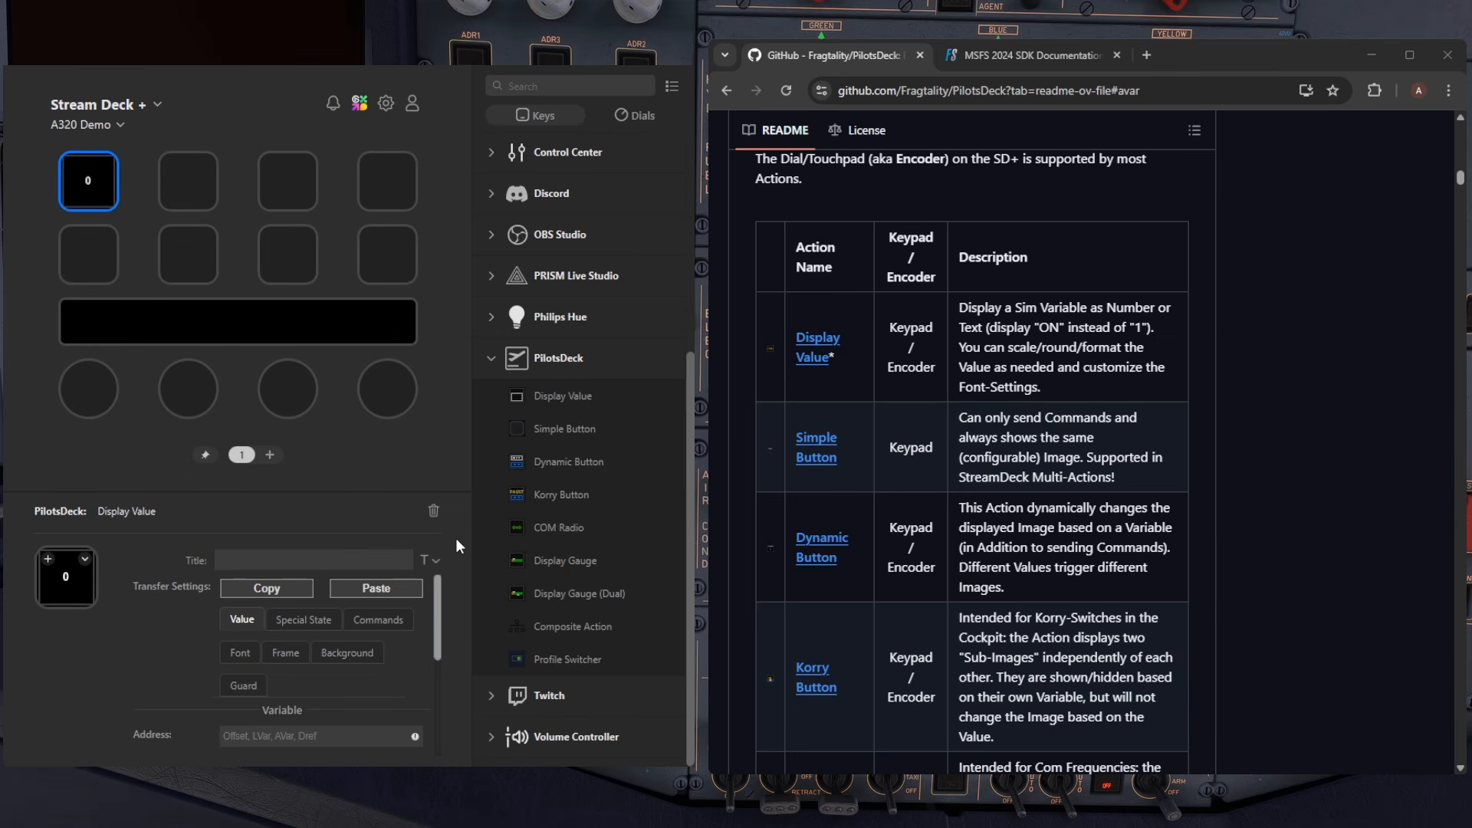
left_click_drag(438, 601, 438, 641)
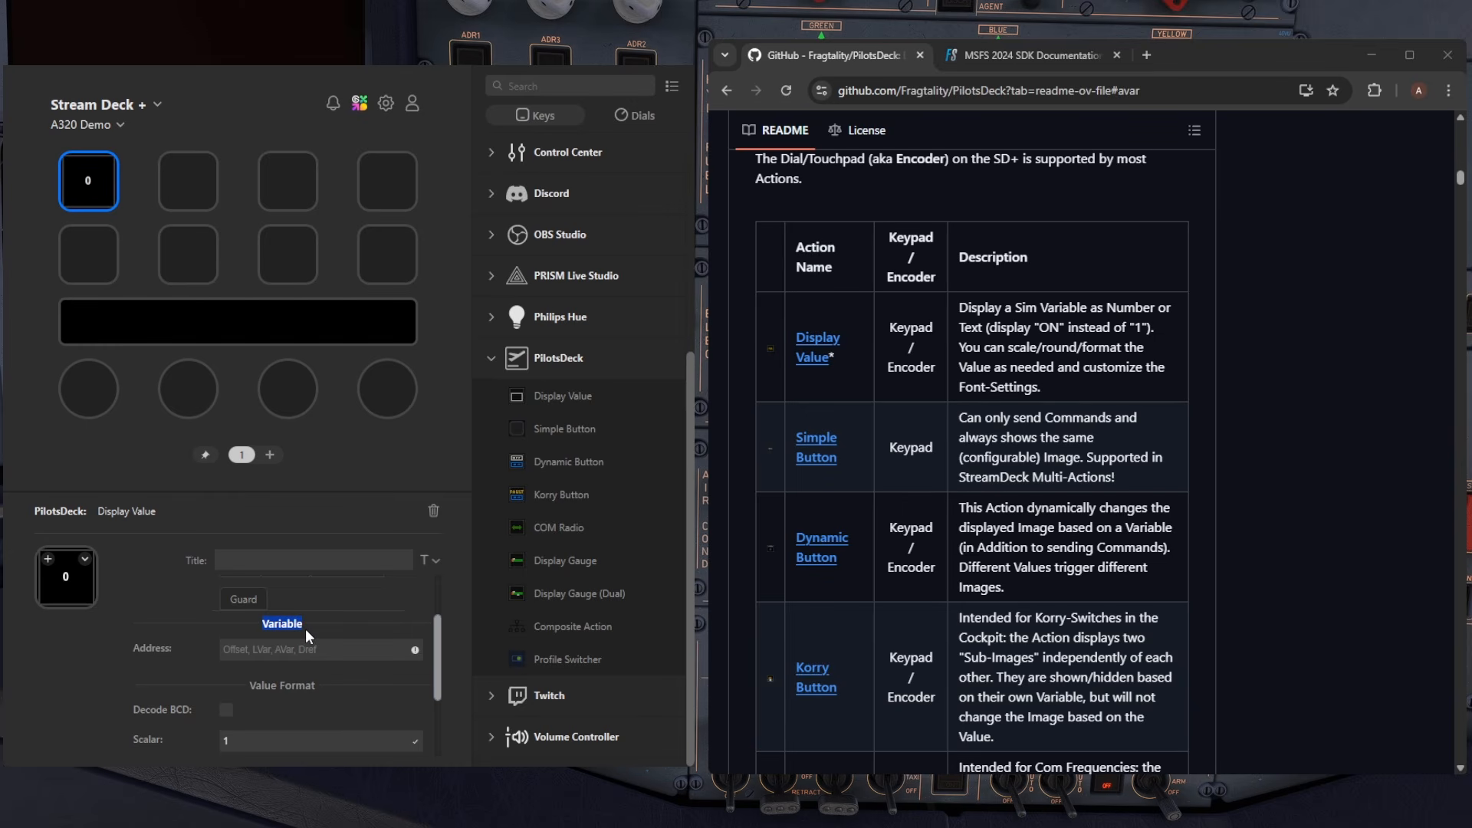
left_click(250, 648)
- In the MSFS 2024 SDK documentation, open Simulation Variables under Programming APIs and look through its list of variable pages
left_click(1002, 56)
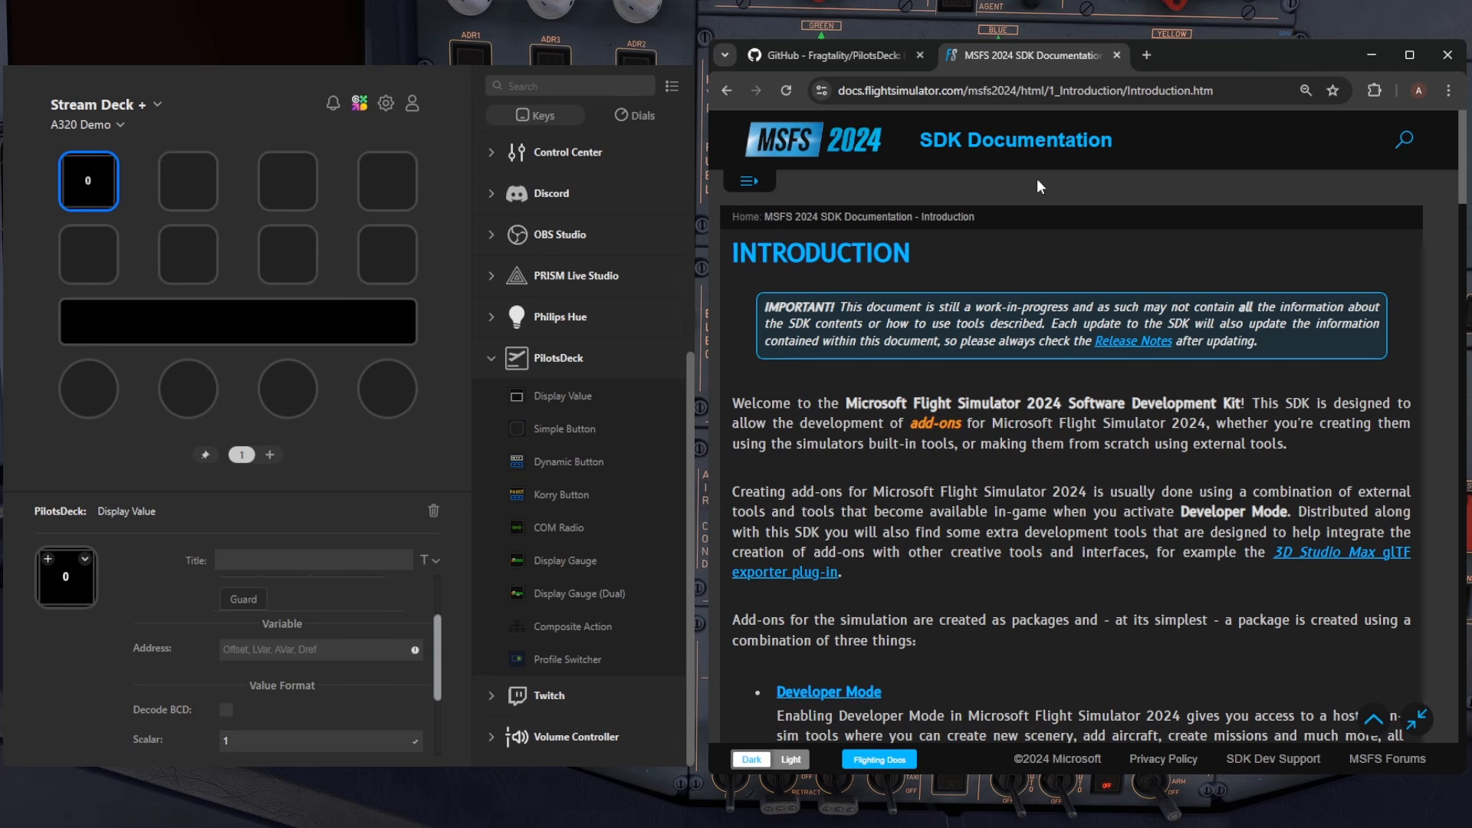
left_click(748, 184)
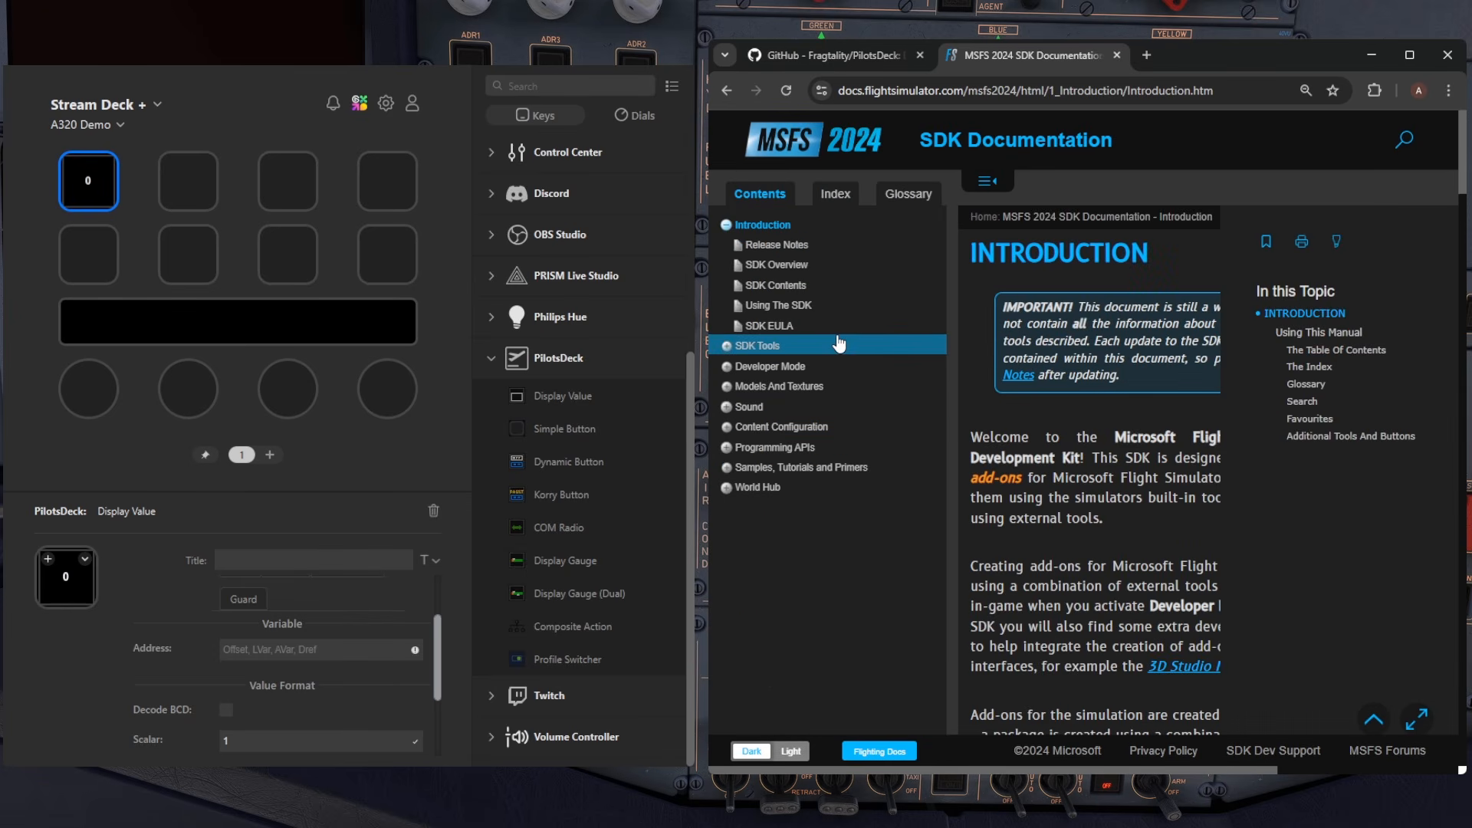
left_click(797, 456)
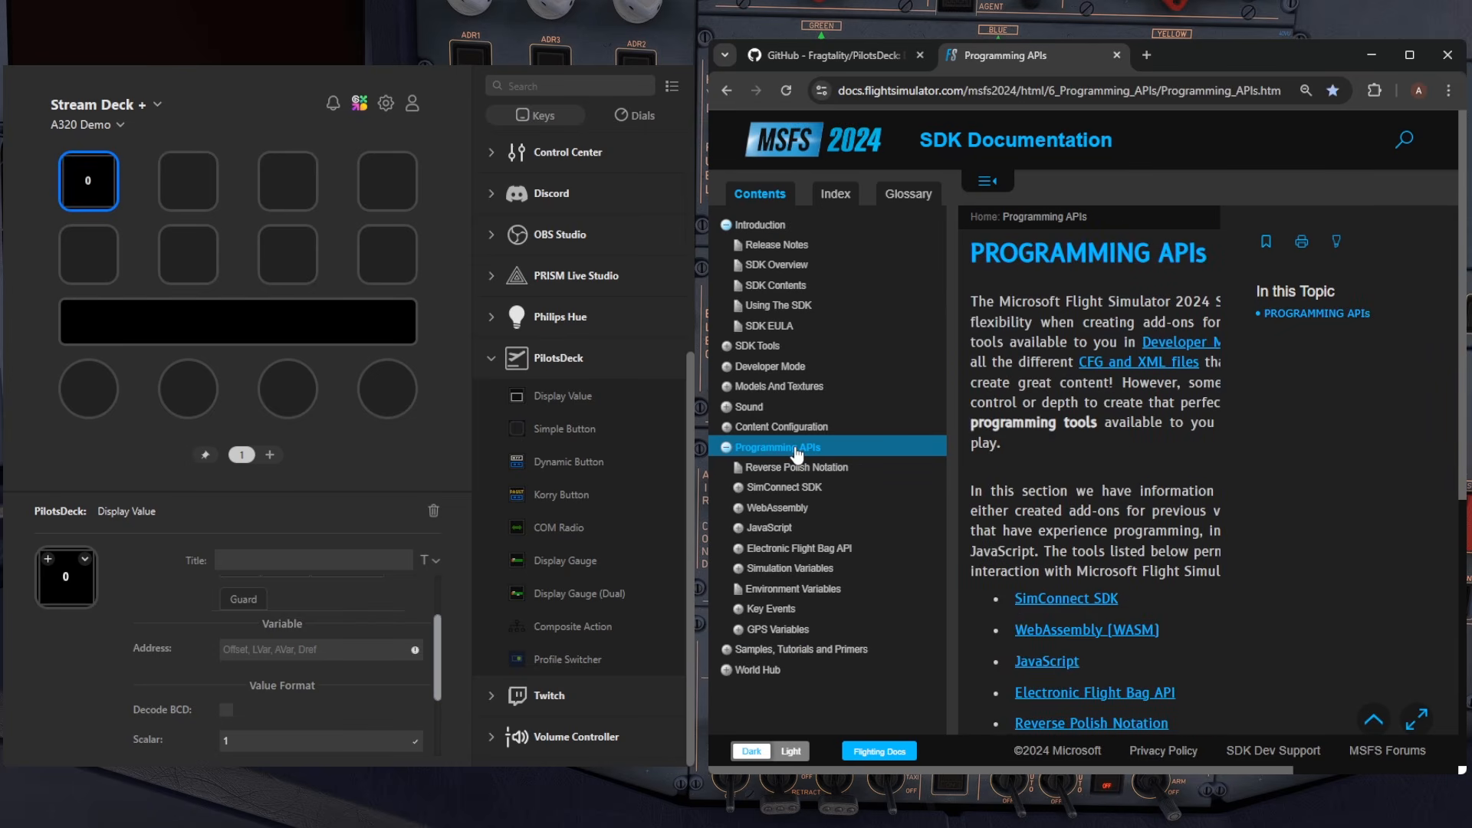
left_click(804, 573)
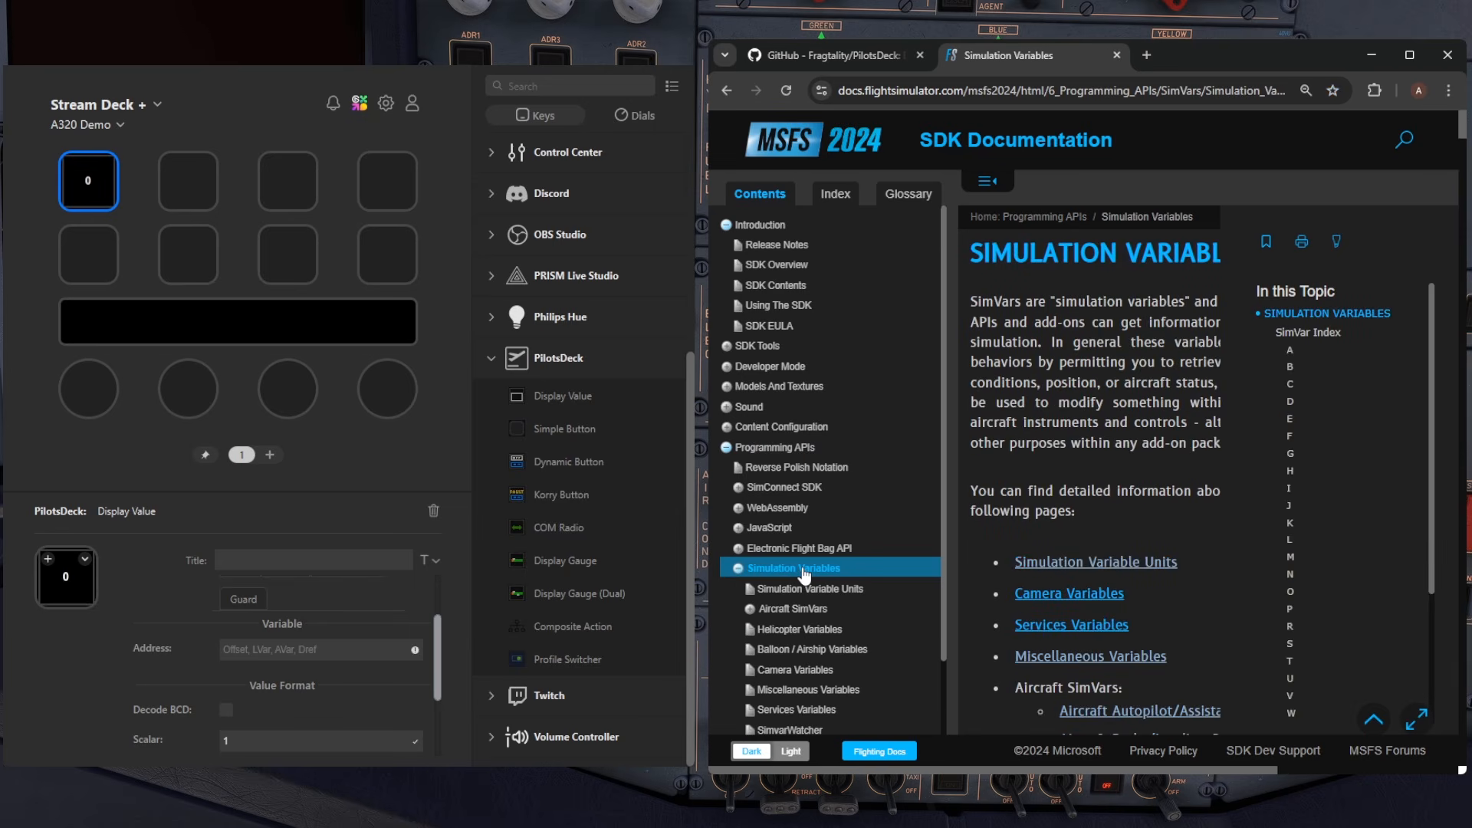
scroll(803, 573, "down", 1)
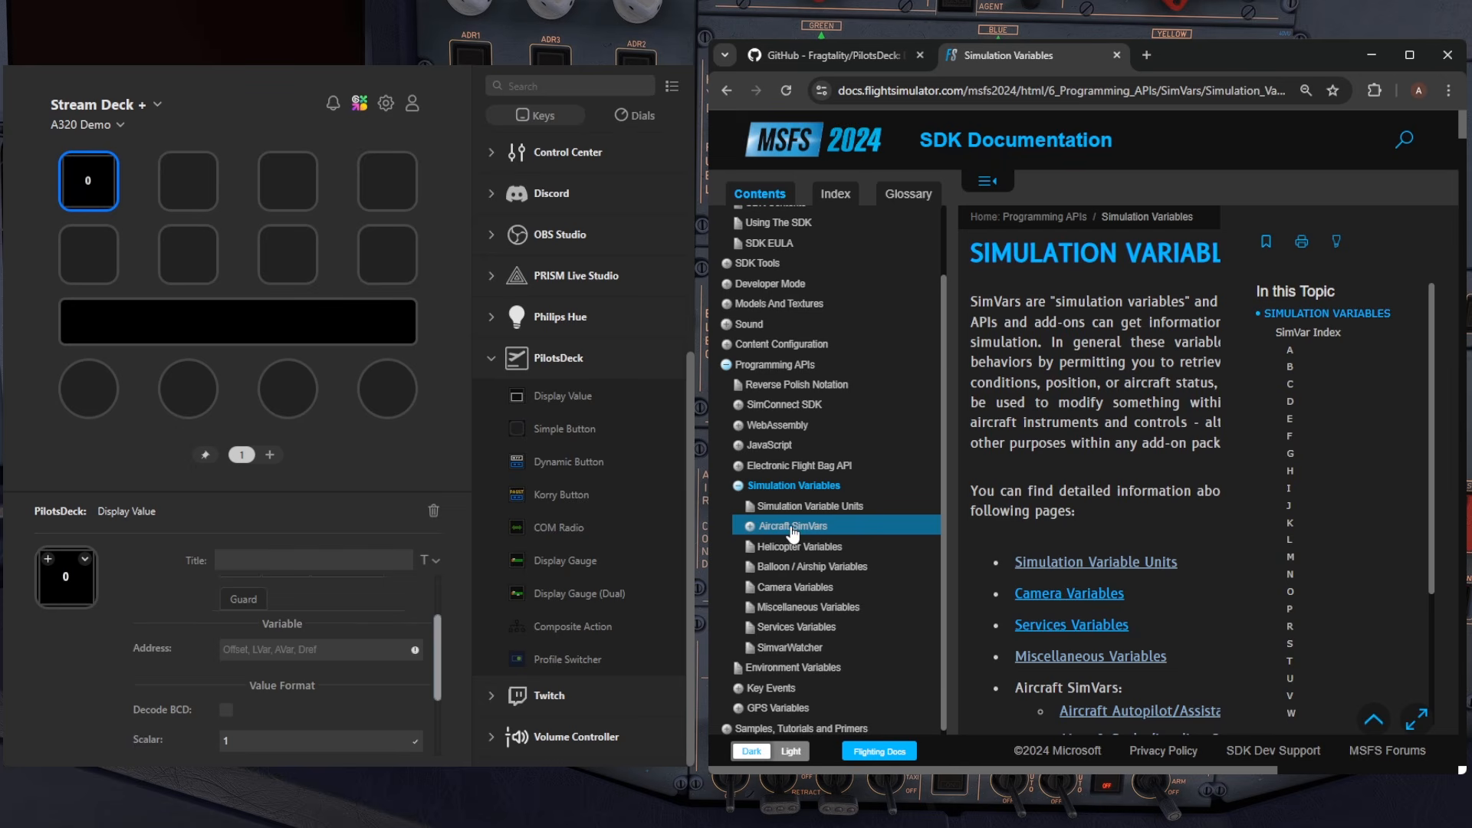
left_click(839, 529)
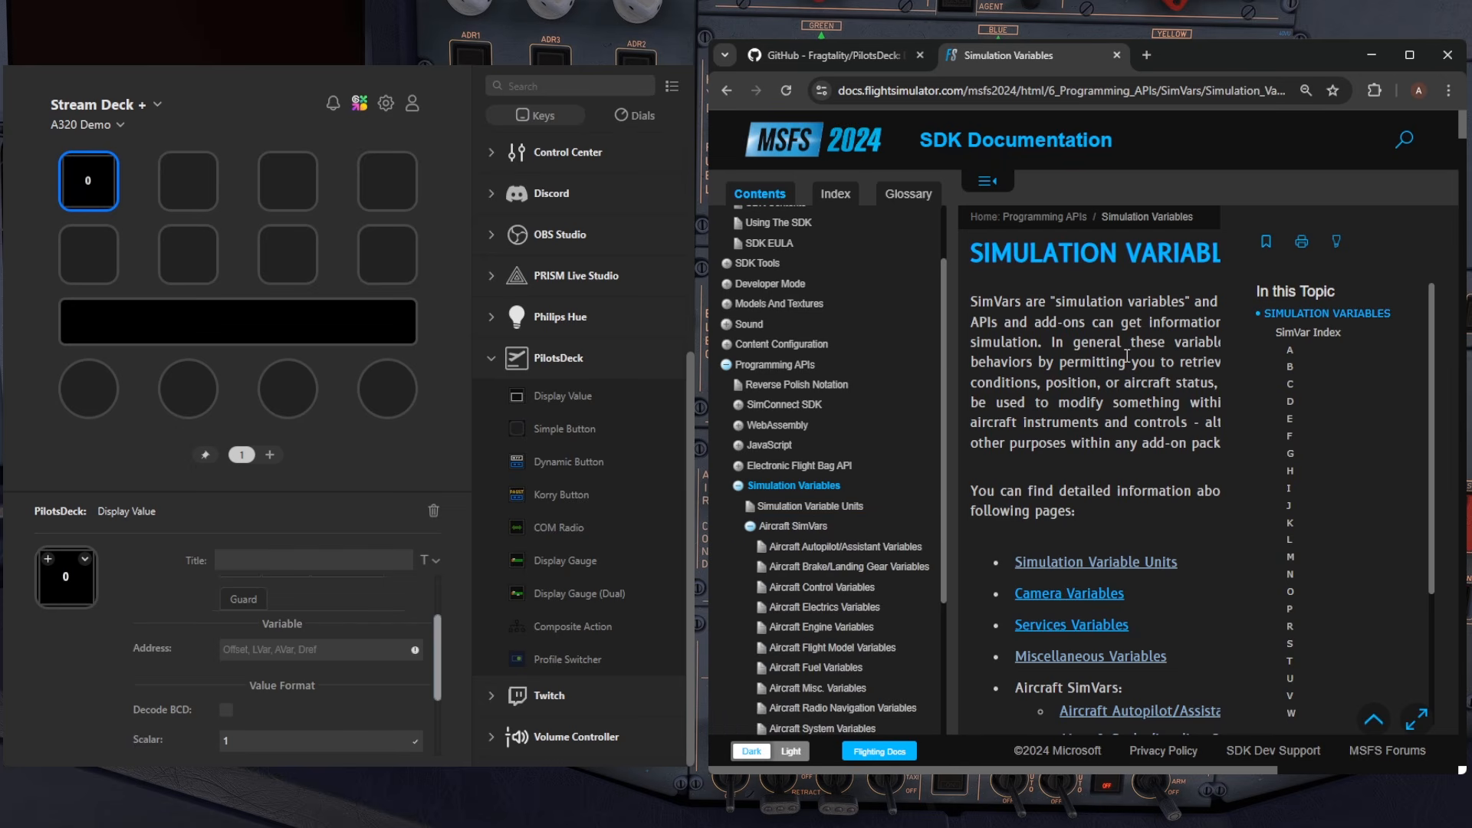
left_click(1417, 721)
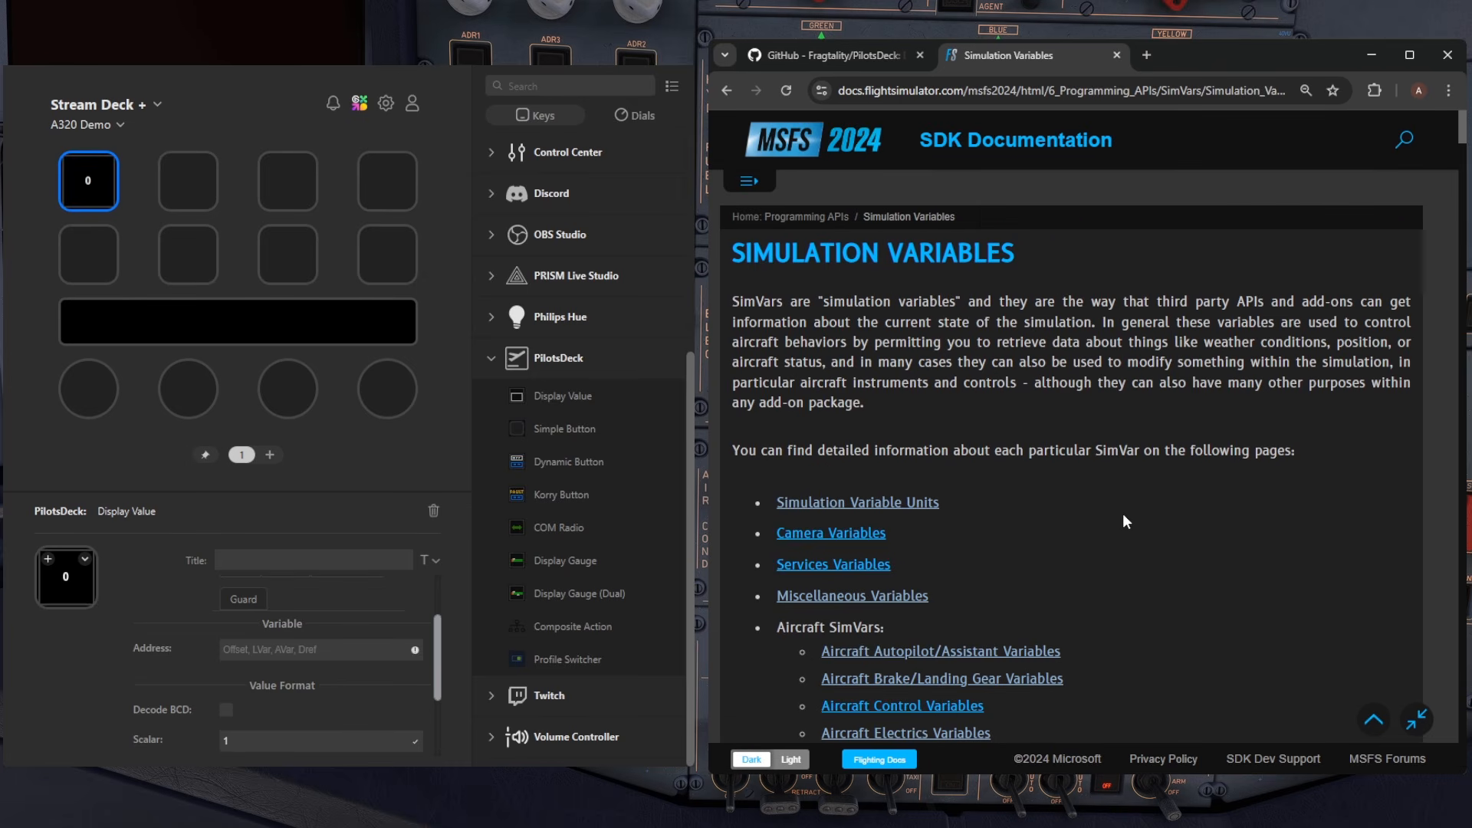
scroll(950, 605, "down", 3)
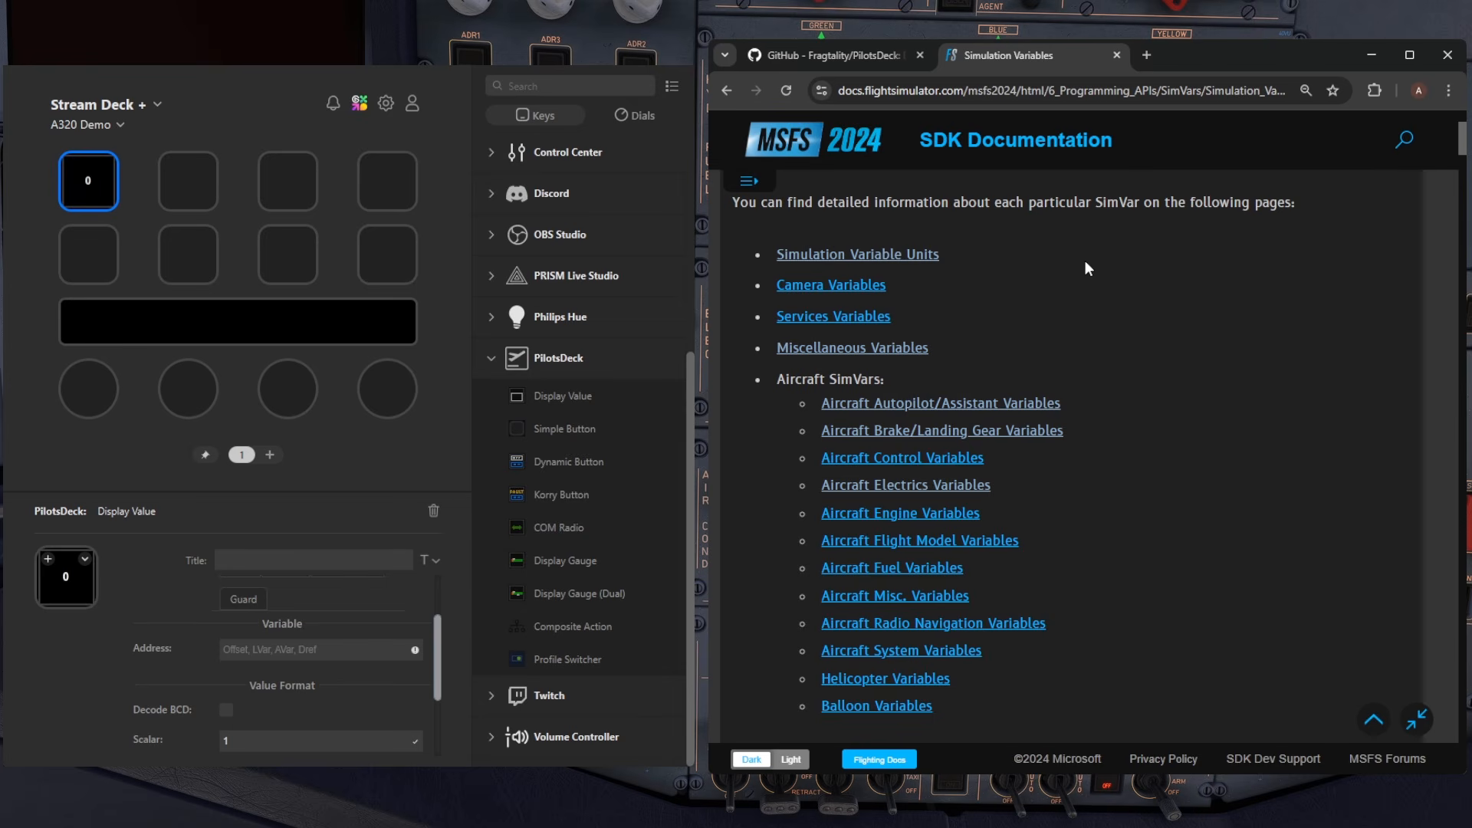
- Search the Simulation Variables page for "anti ice" and open the ENG ANTI ICE entry
key("ctrl+f")
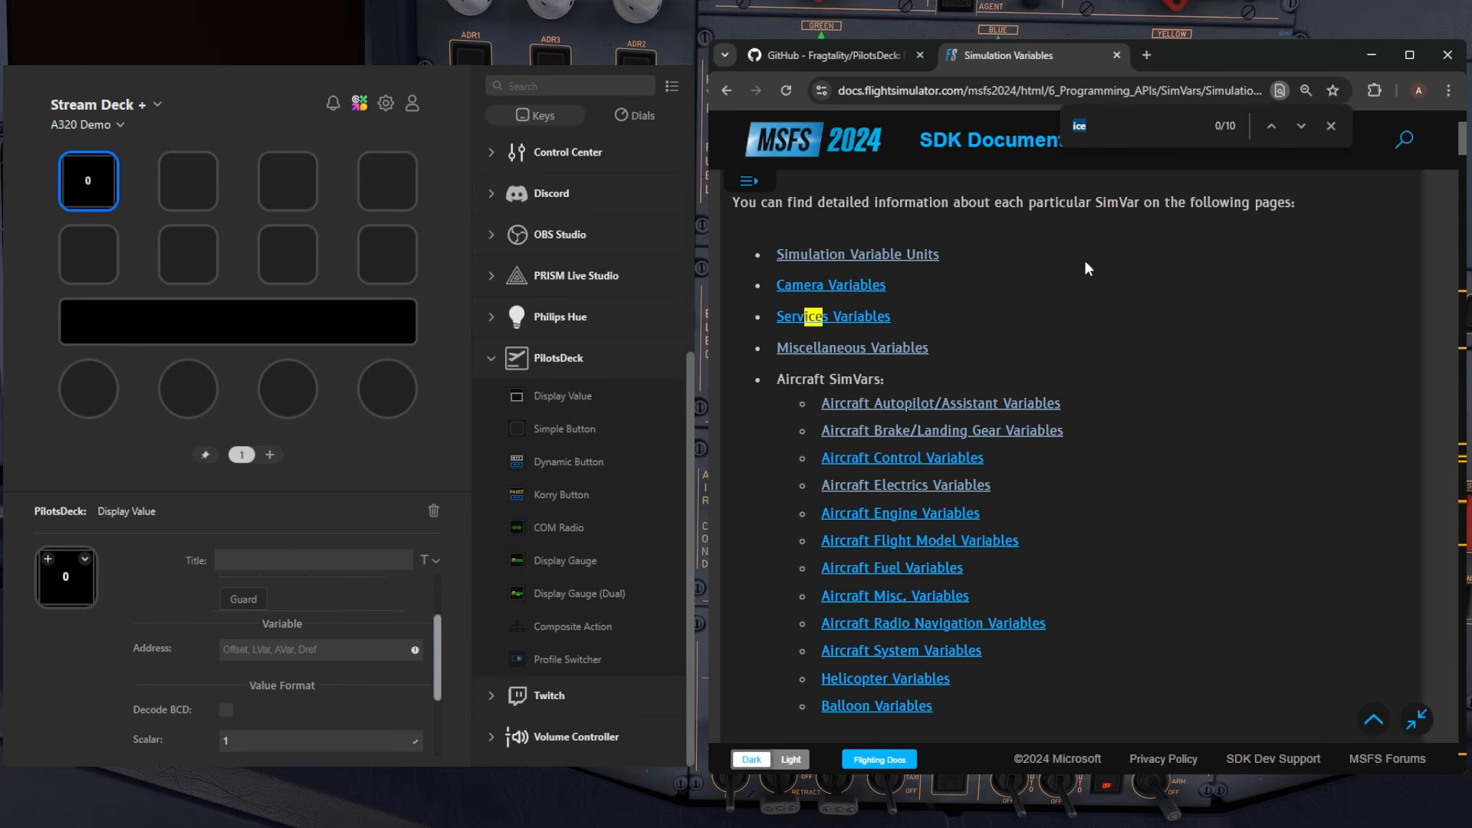
type("i")
key("BackSpace")
type("anti fu")
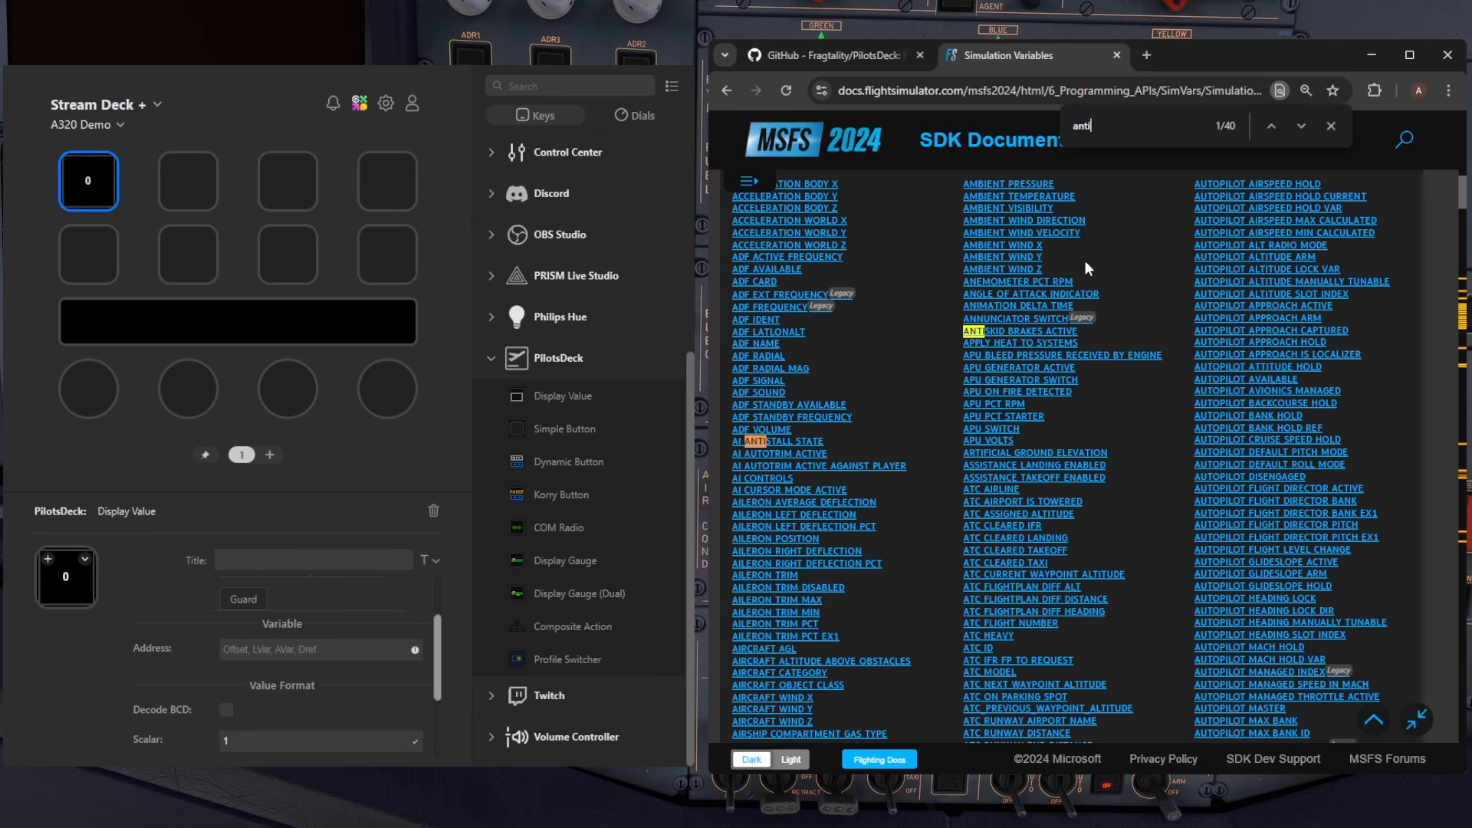
key("BackSpace")
key("BackSpace")
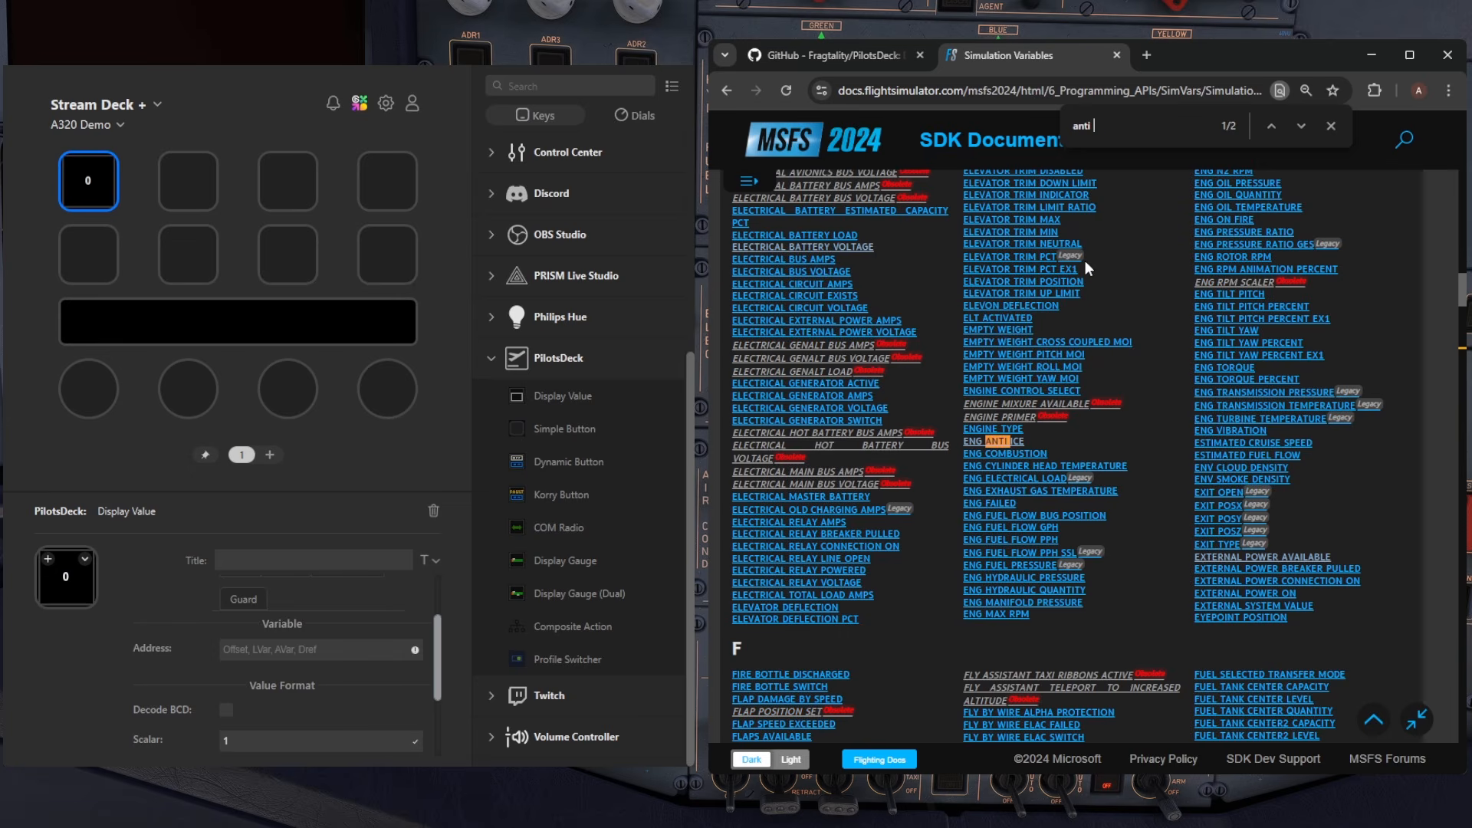
type("uce")
key("BackSpace")
key("BackSpace")
key("BackSpace")
type("ice")
left_click(997, 443)
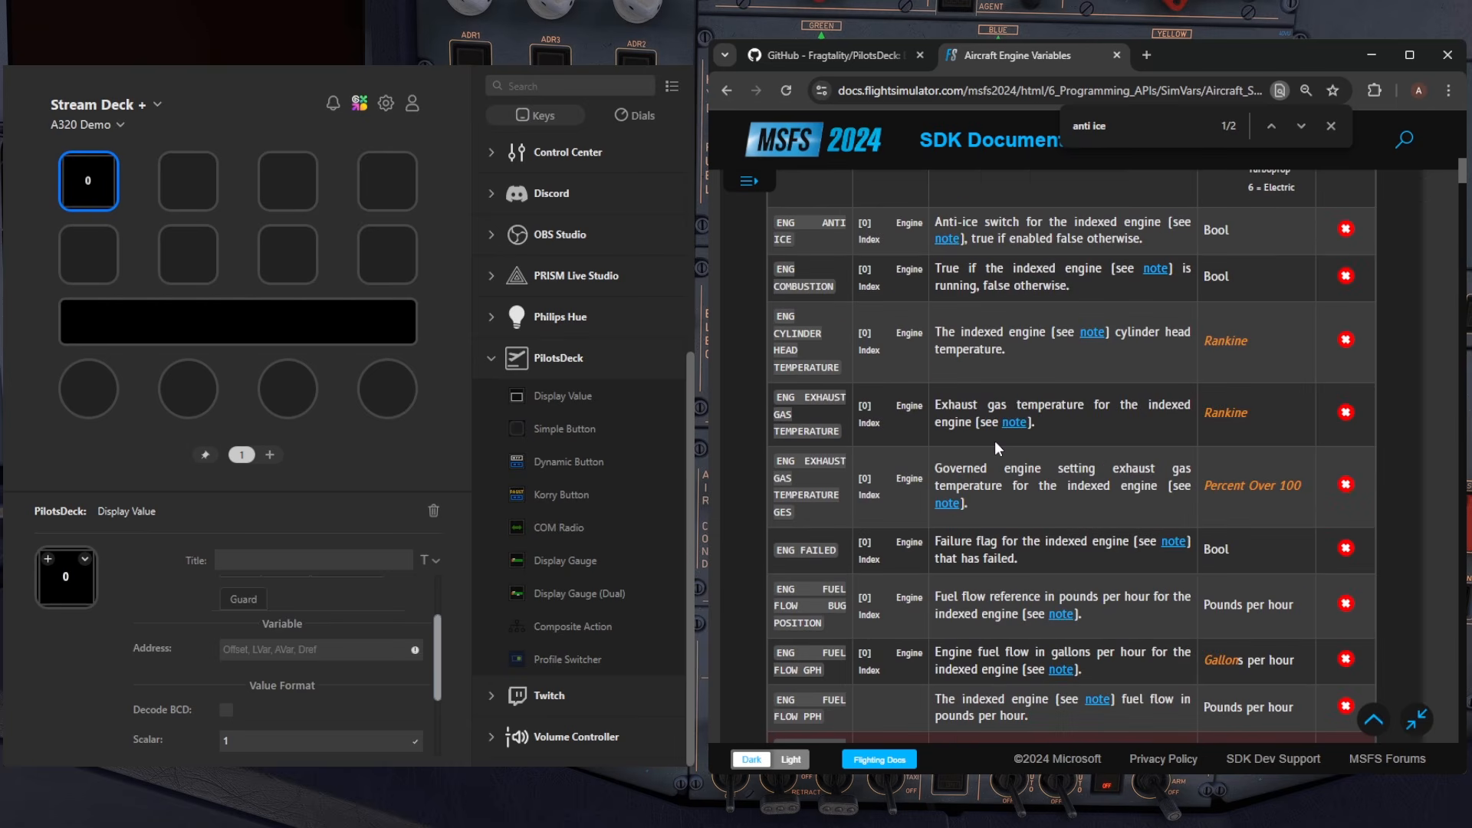
- Compare the "anti ice" matches on the Aircraft Engine Variables page and return to the ENG ANTI ICE row
scroll(995, 440, "down", 5)
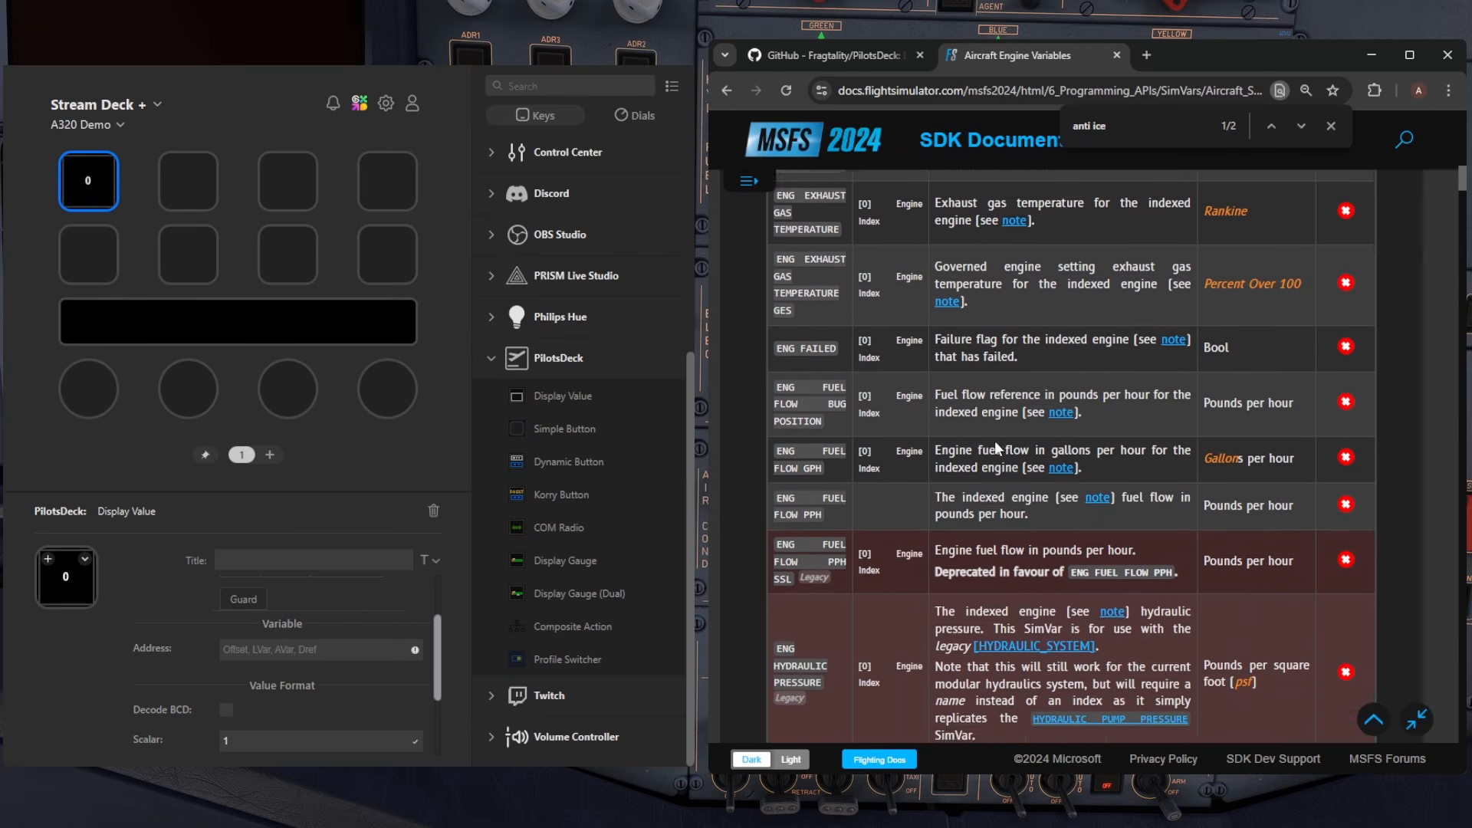
scroll(995, 442, "down", 8)
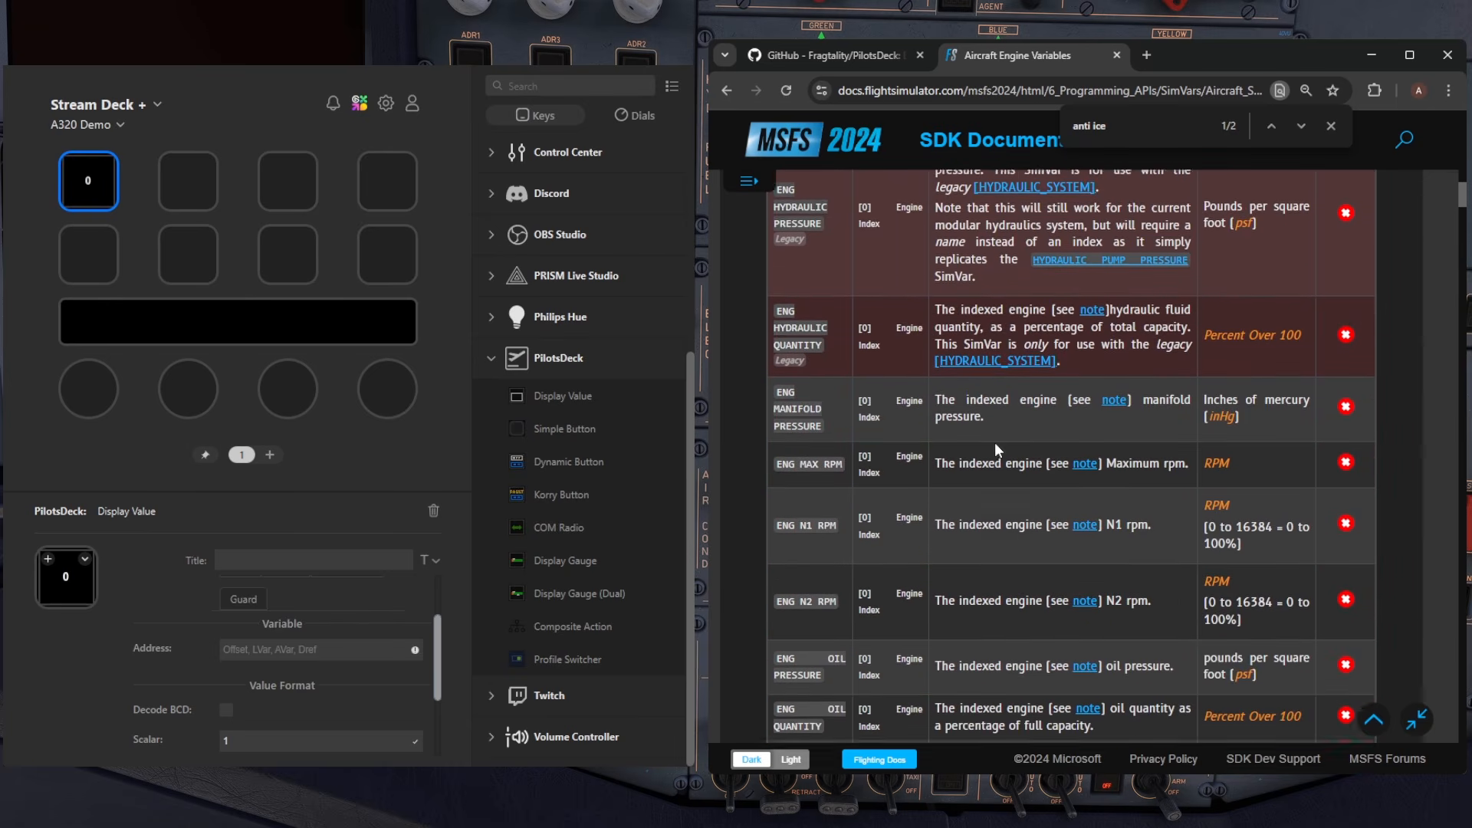
scroll(995, 444, "down", 3)
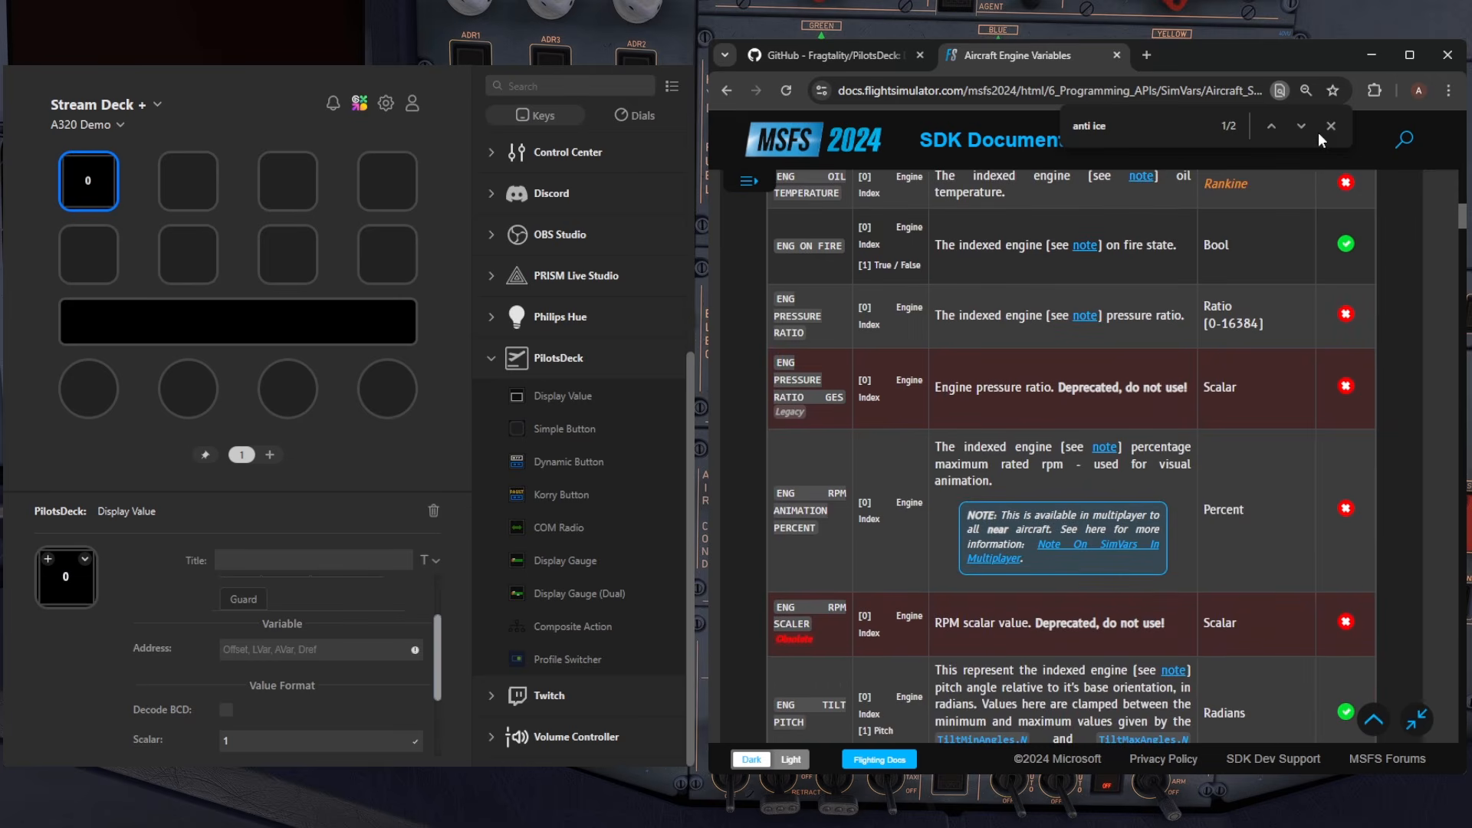
left_click(1278, 128)
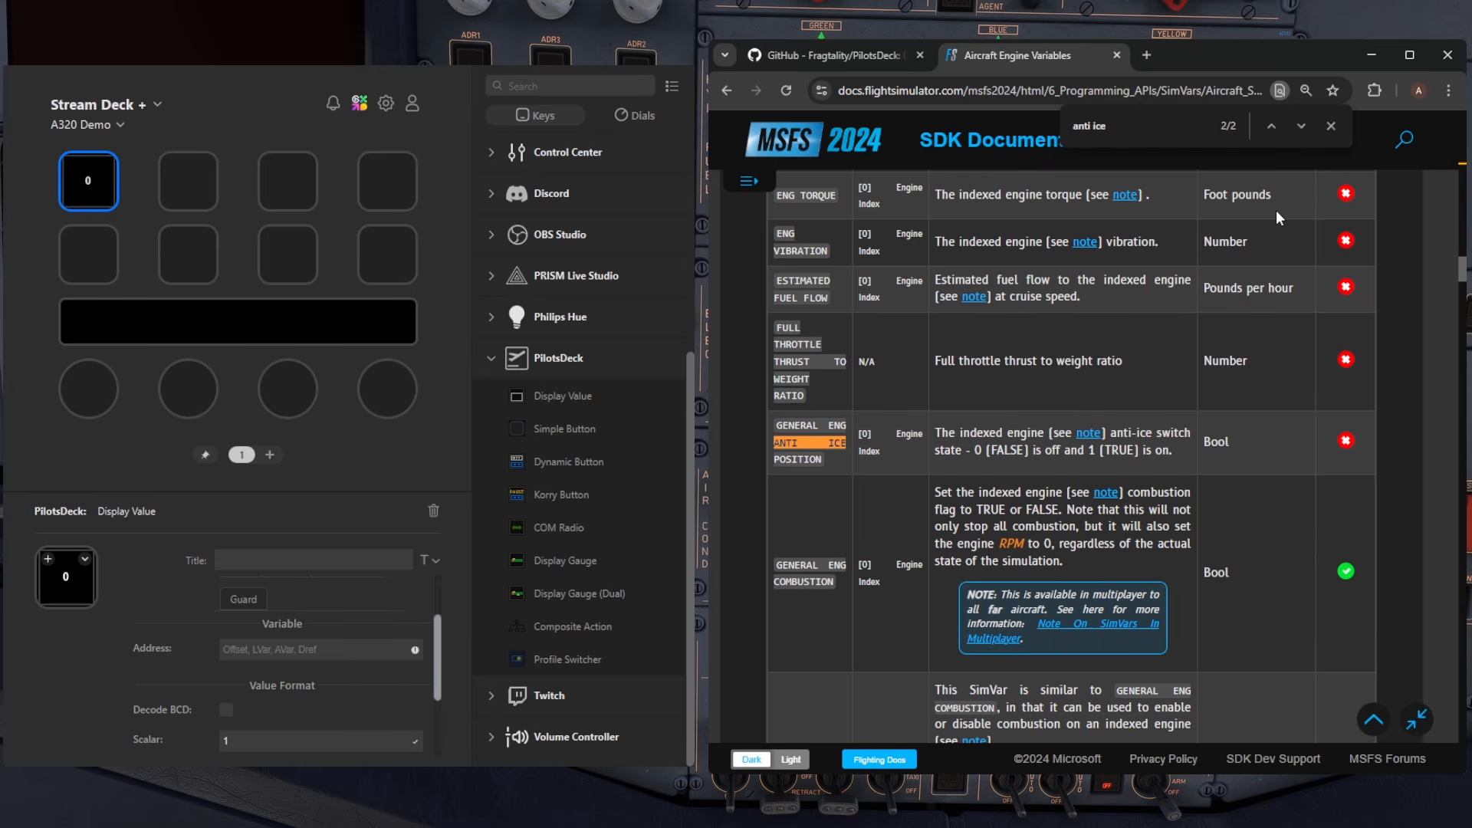
left_click(1275, 123)
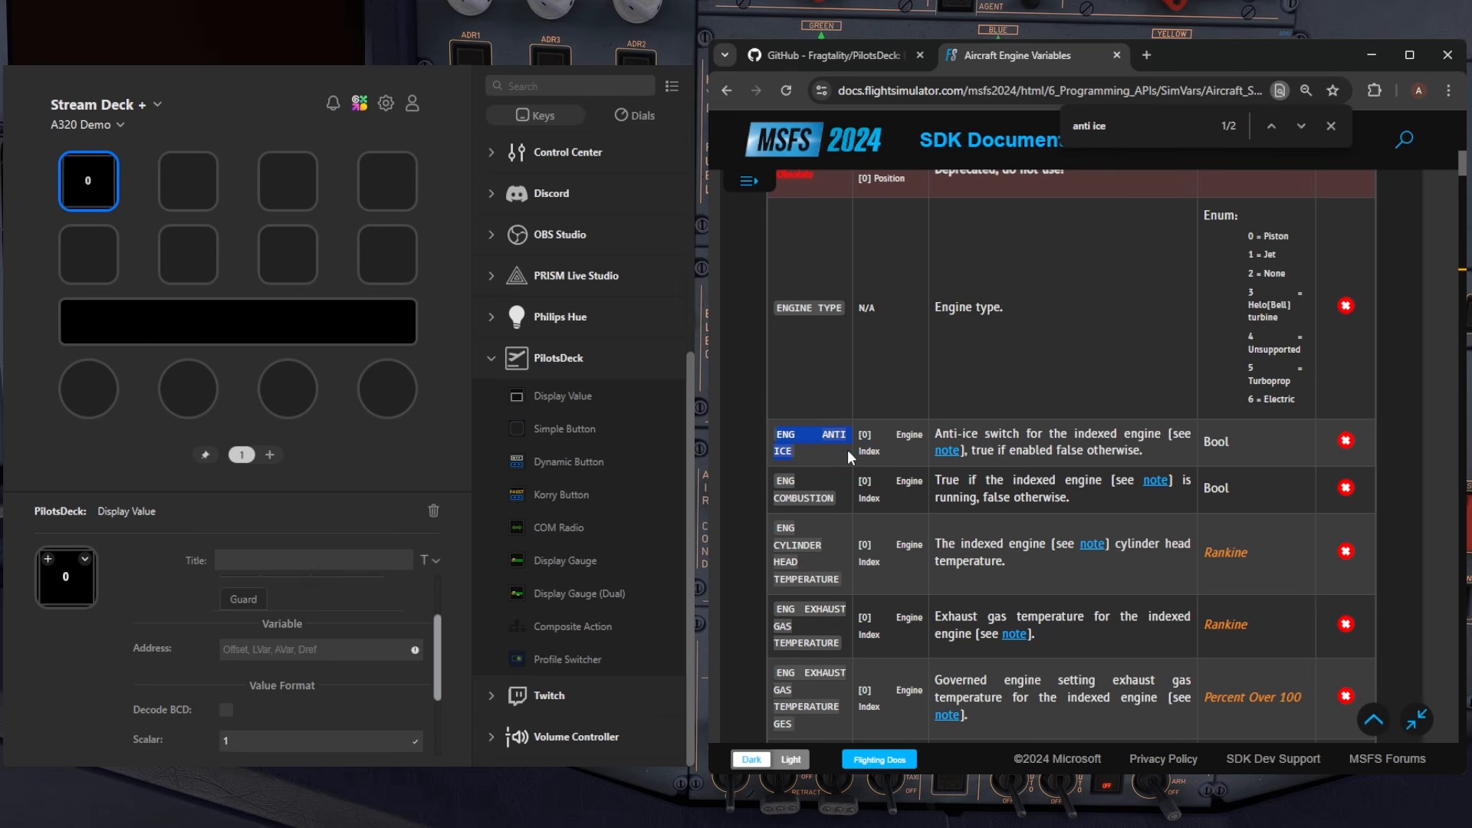
- Examine the engine index note and the settable column on the Aircraft Engine Variables page, and highlight the ENG ANTI ICE name
scroll(848, 453, "up", 10)
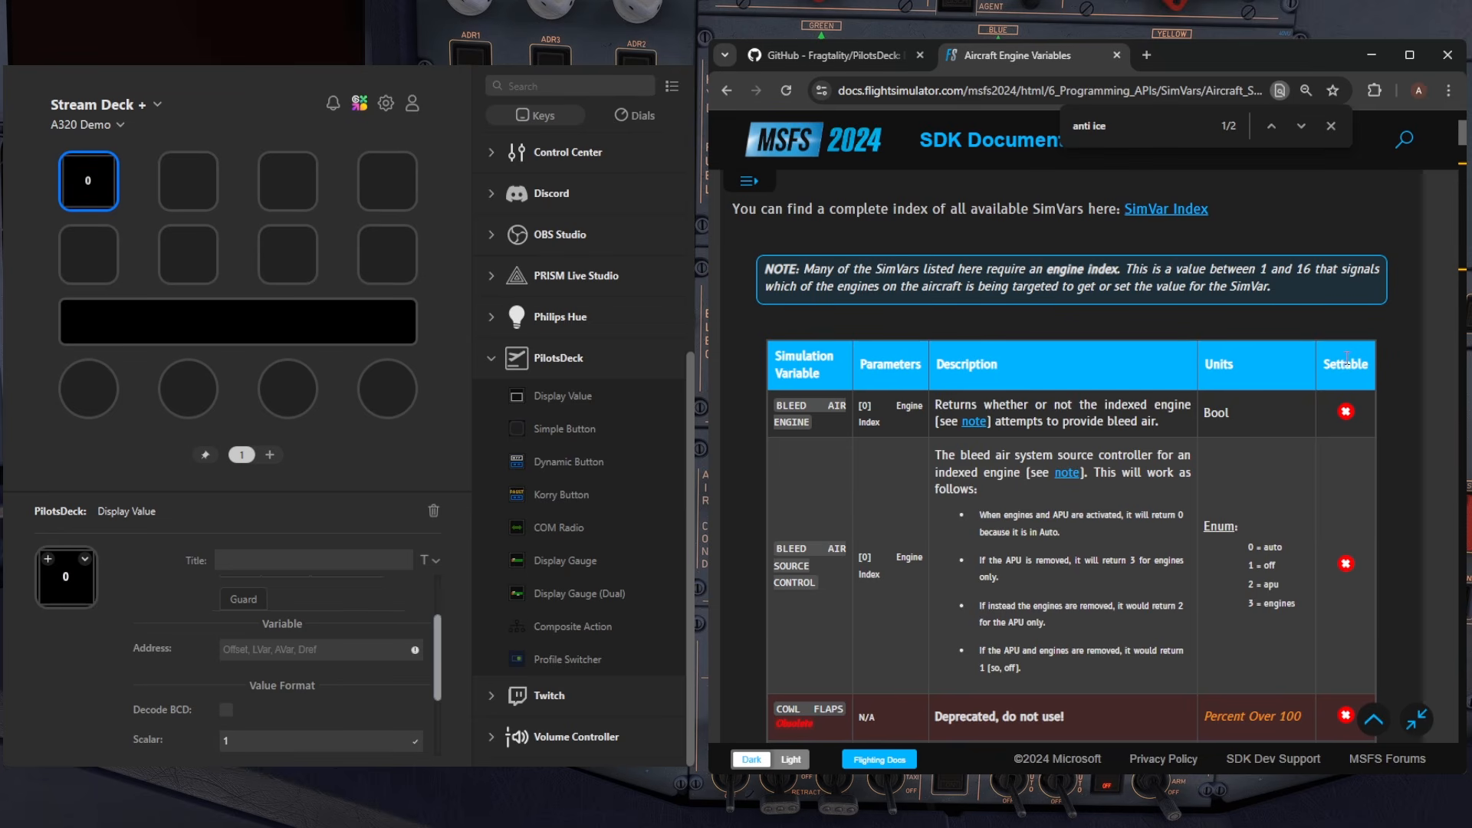
scroll(1346, 357, "down", 1)
scroll(1332, 363, "down", 14)
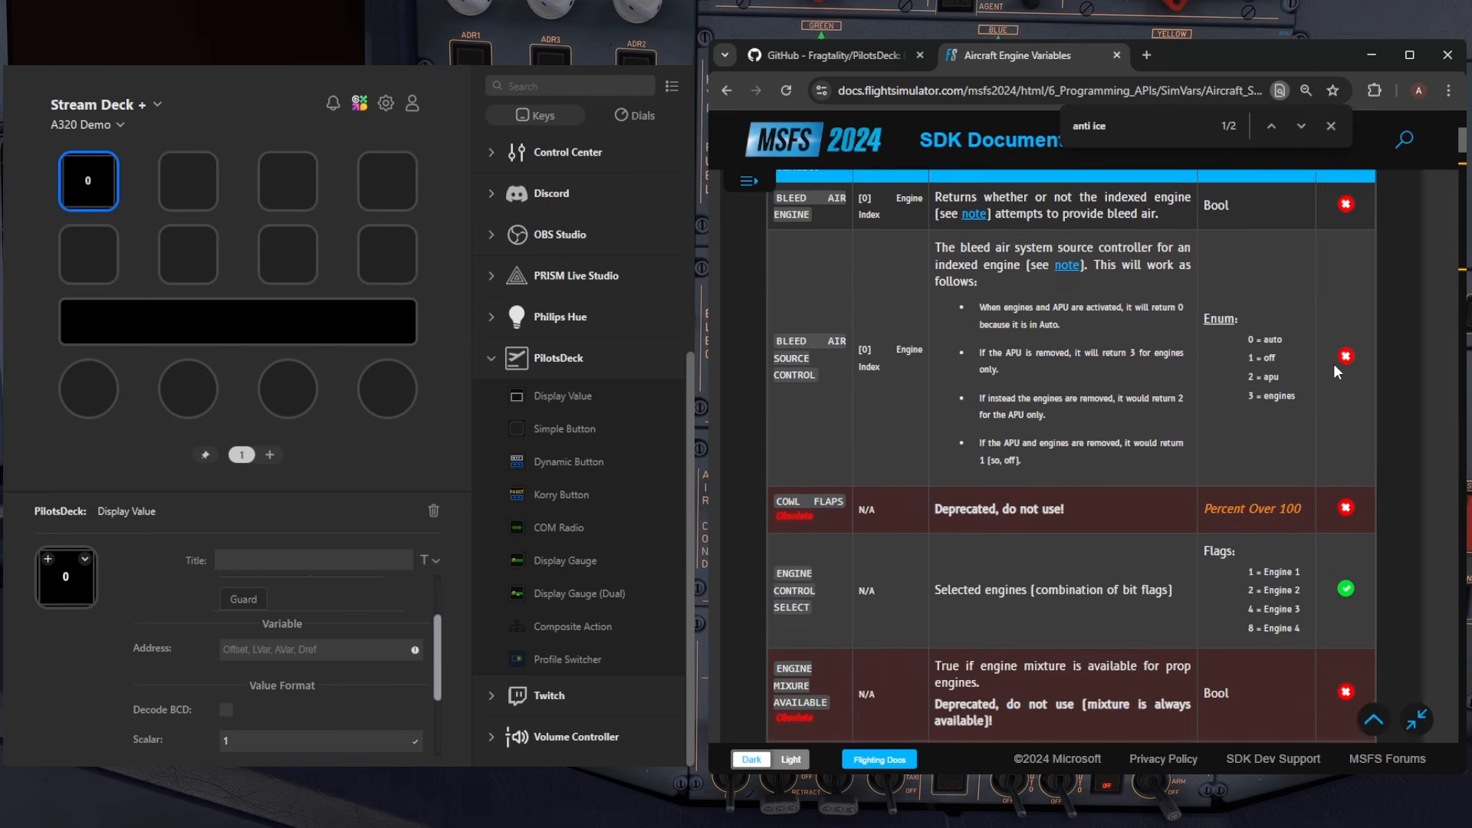
scroll(1048, 391, "down", 1)
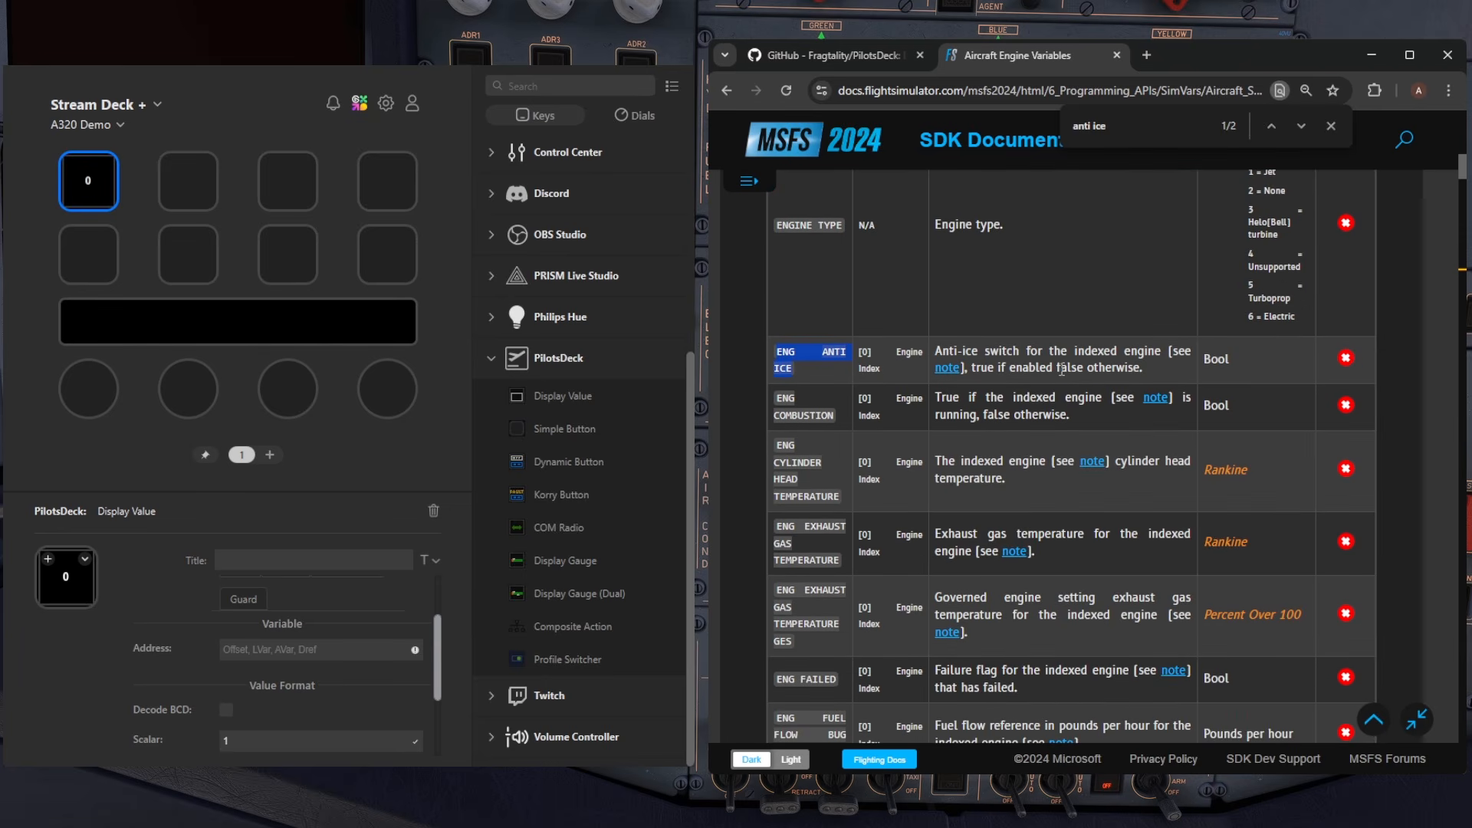
left_click(1353, 357)
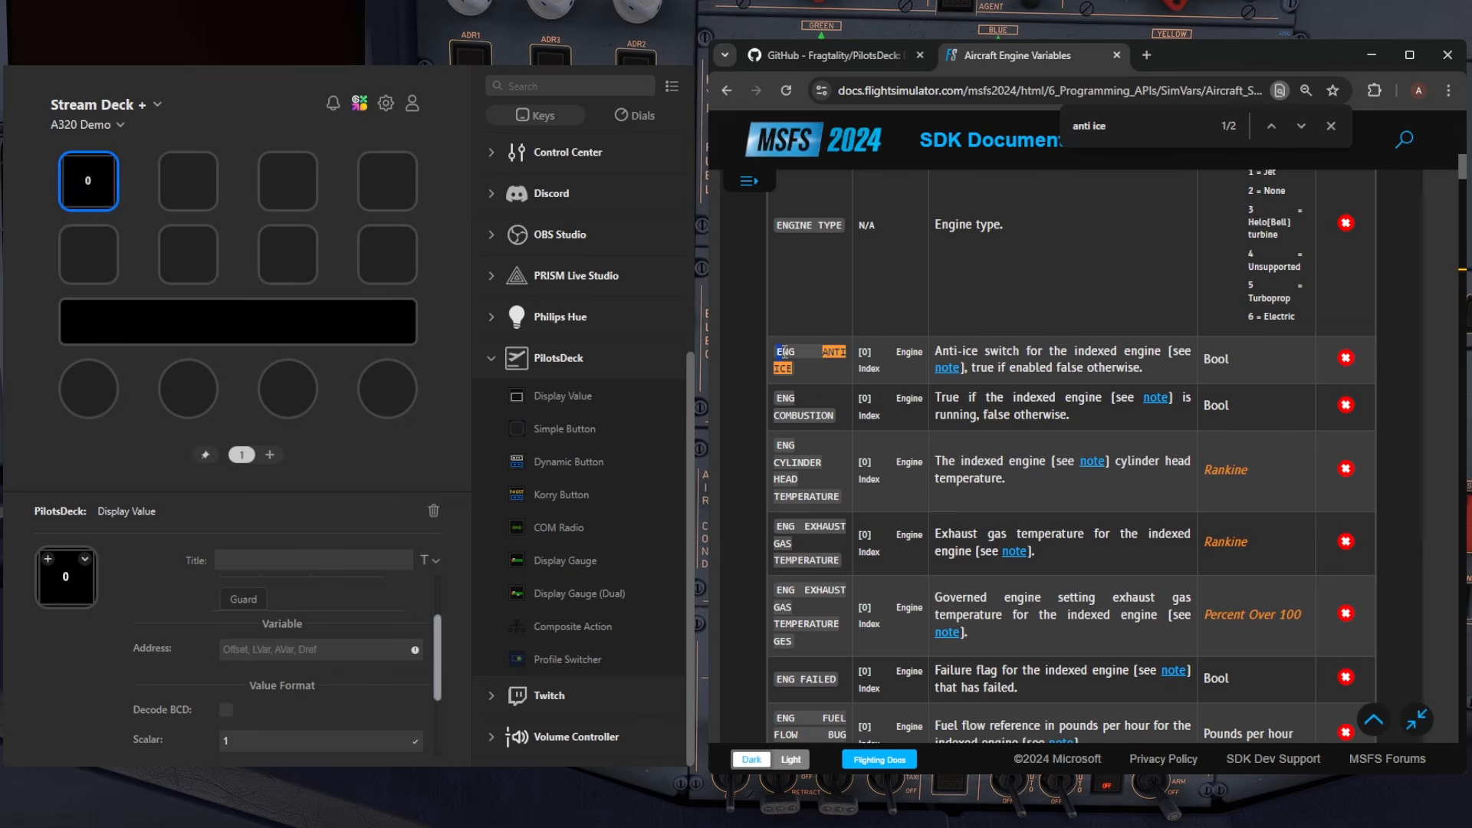
mouse_move(777, 353)
left_mouse_down()
mouse_move(799, 374)
mouse_move(785, 370)
left_mouse_up()
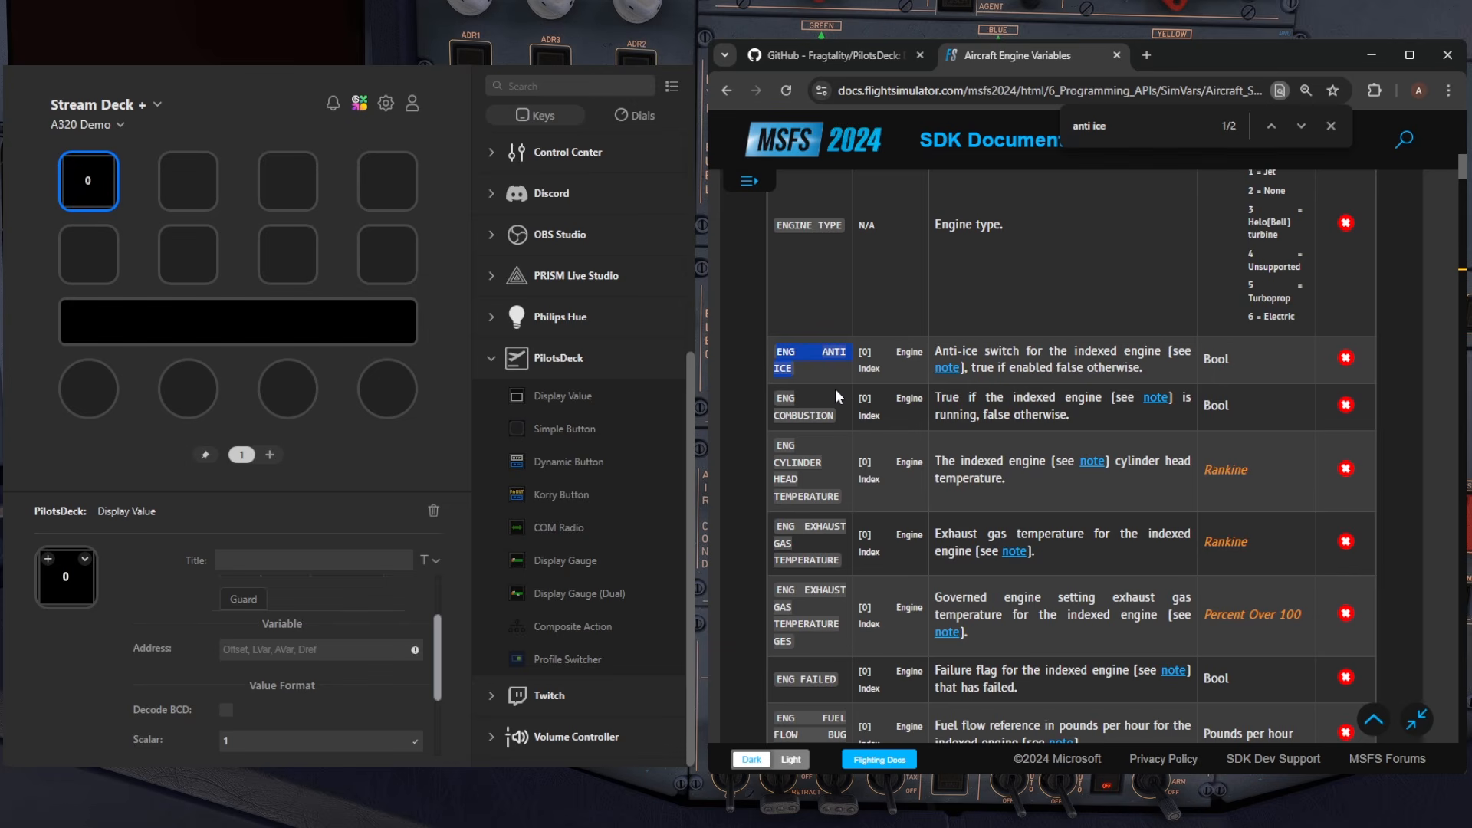
- In the PilotsDeck README, open the AVAR entry from the supported commands and variables table and examine its syntax examples
left_click(829, 54)
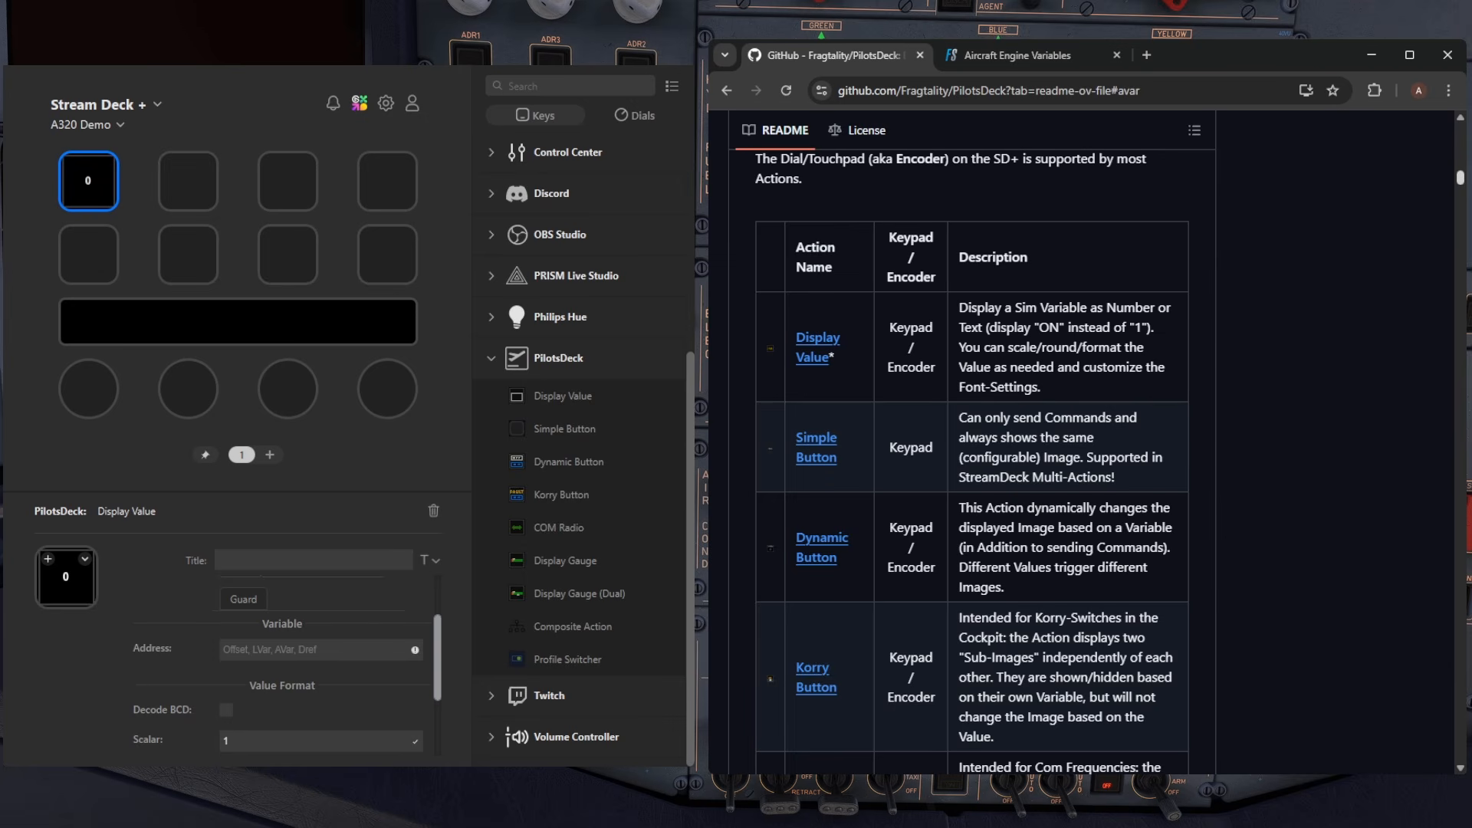
left_click_drag(1461, 181, 1460, 152)
scroll(1222, 242, "down", 15)
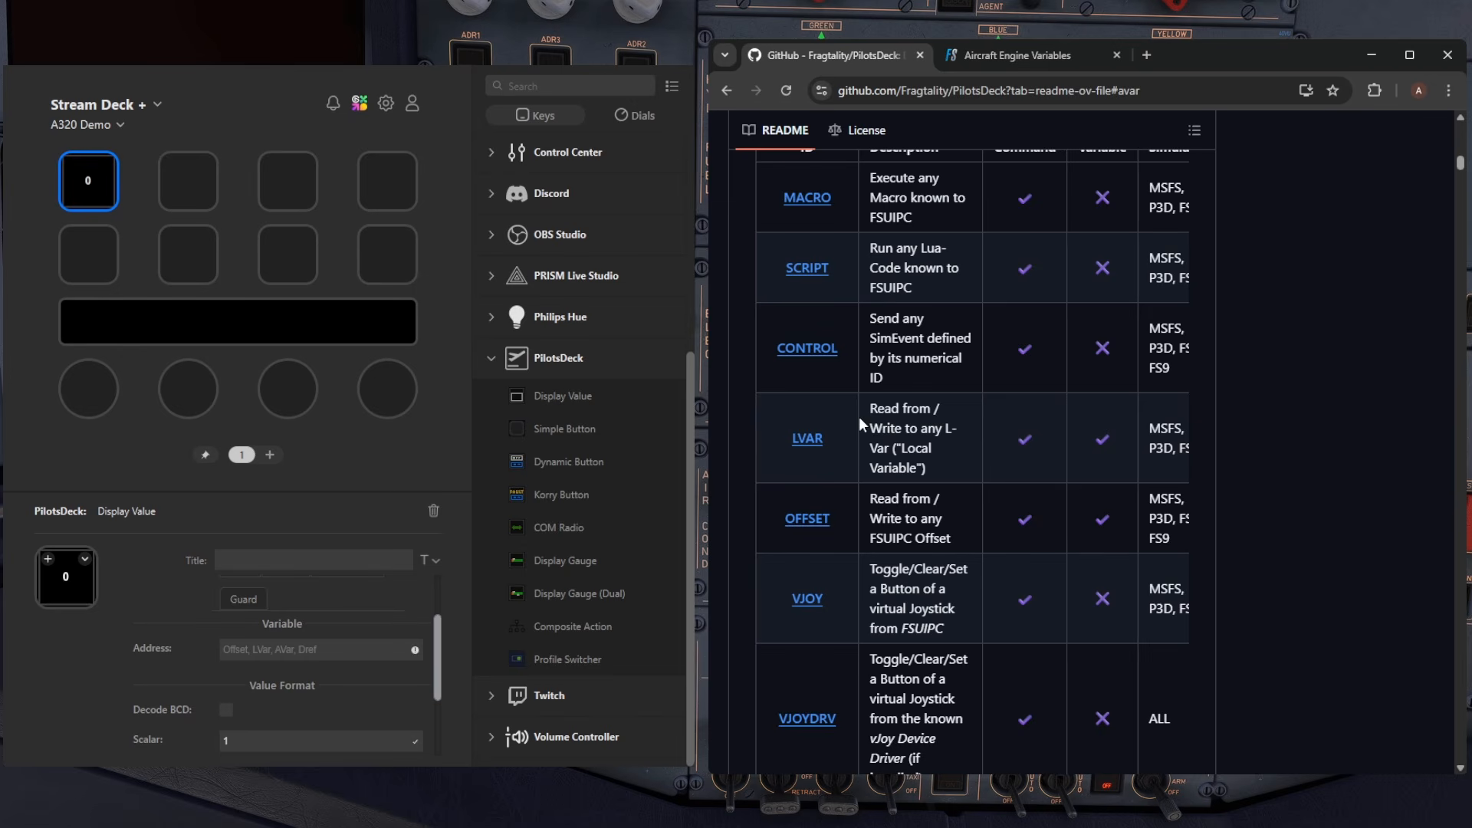
scroll(815, 567, "down", 1)
scroll(815, 554, "up", 6)
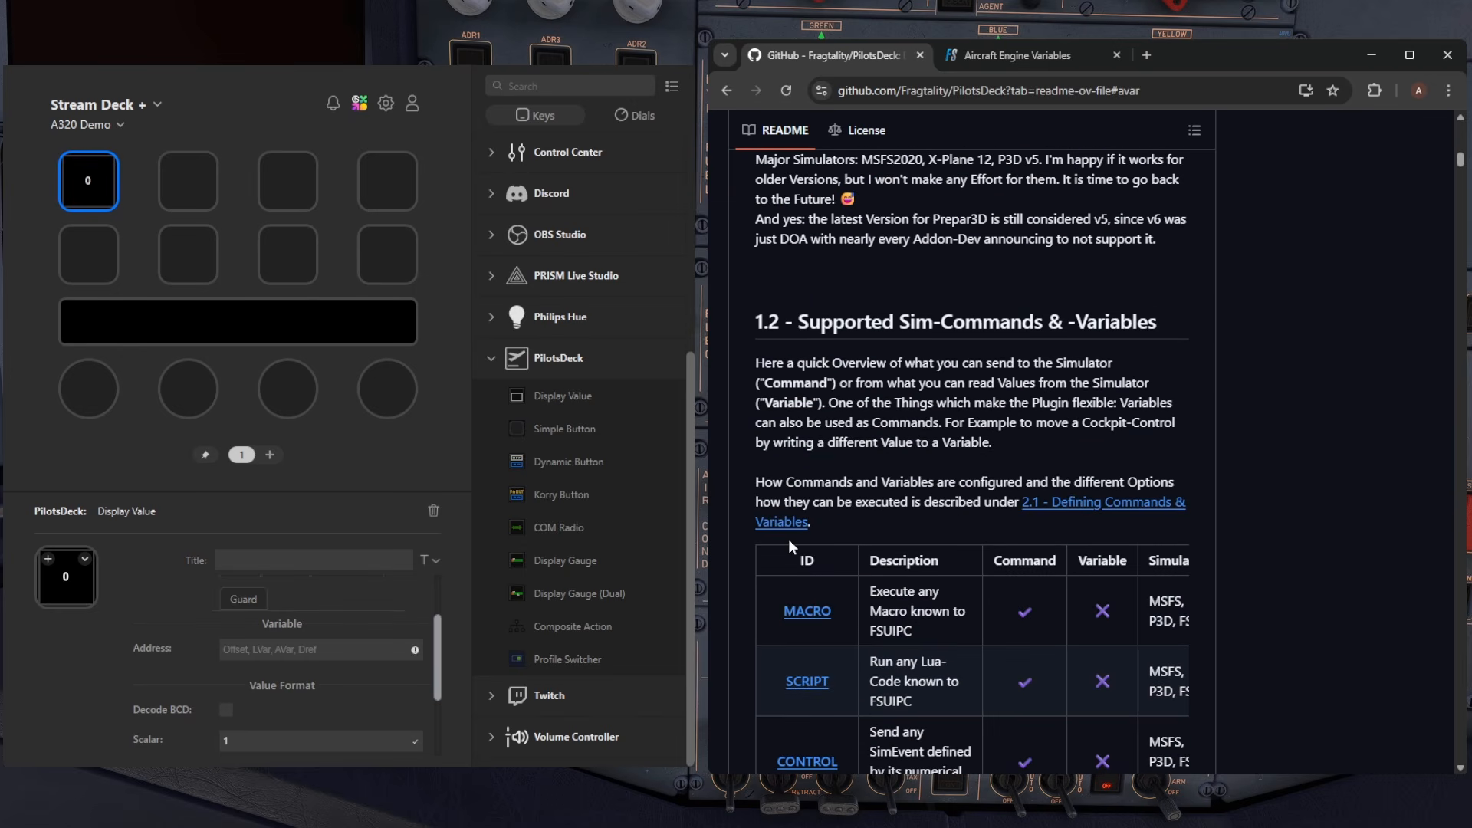
scroll(804, 590, "down", 1)
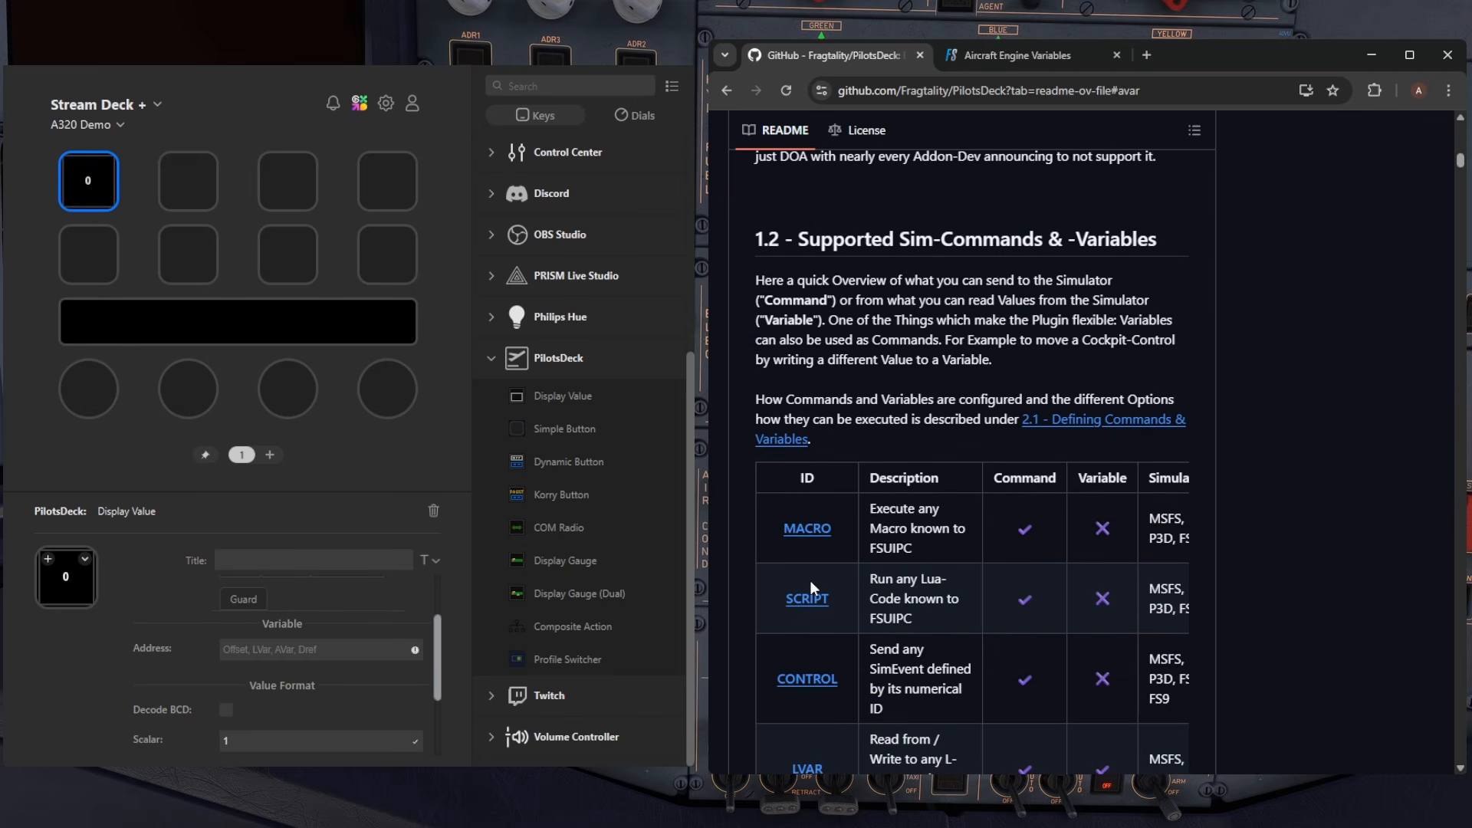
scroll(810, 584, "down", 2)
scroll(811, 549, "down", 4)
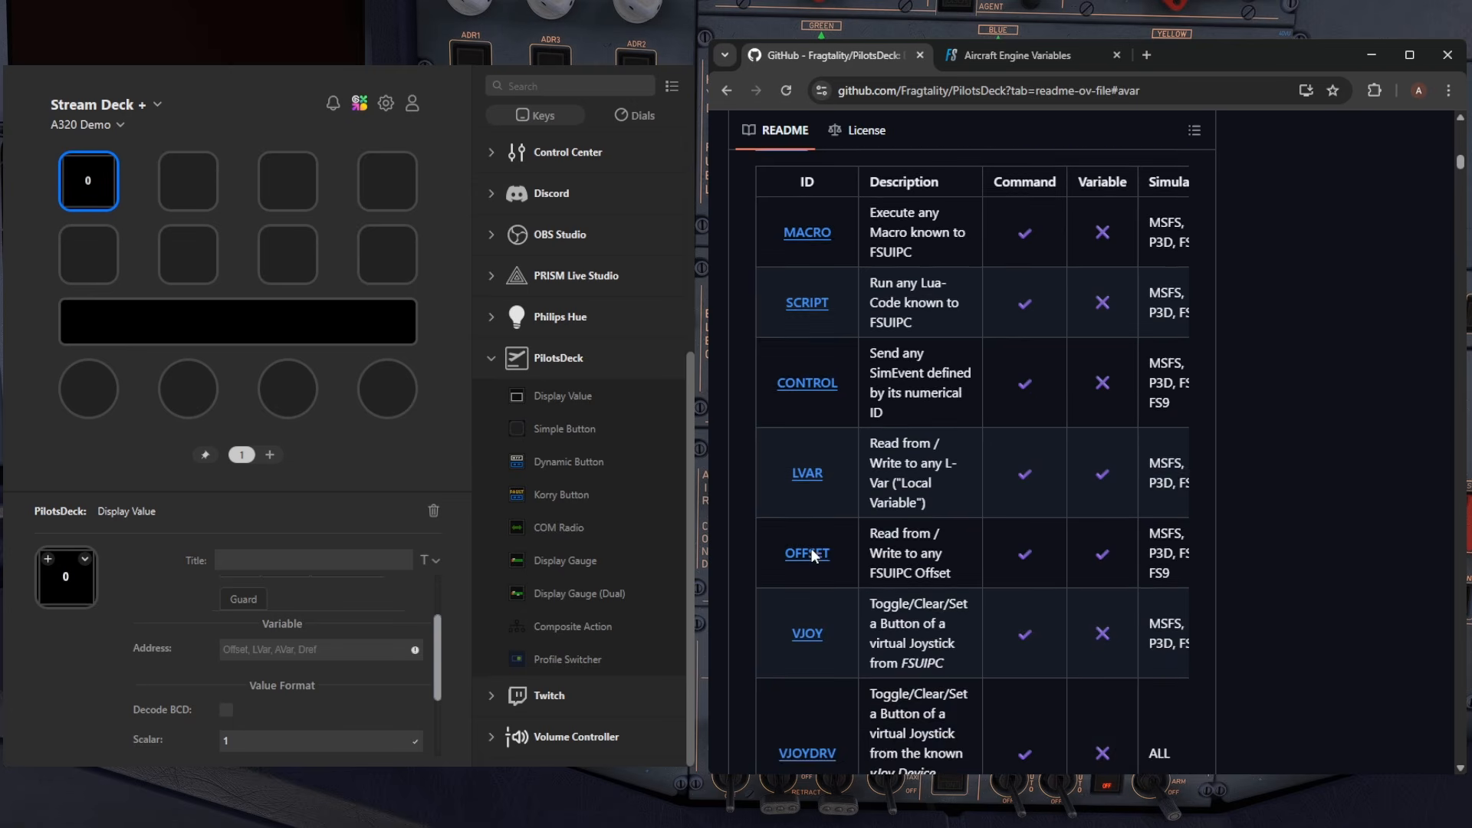
scroll(811, 555, "down", 2)
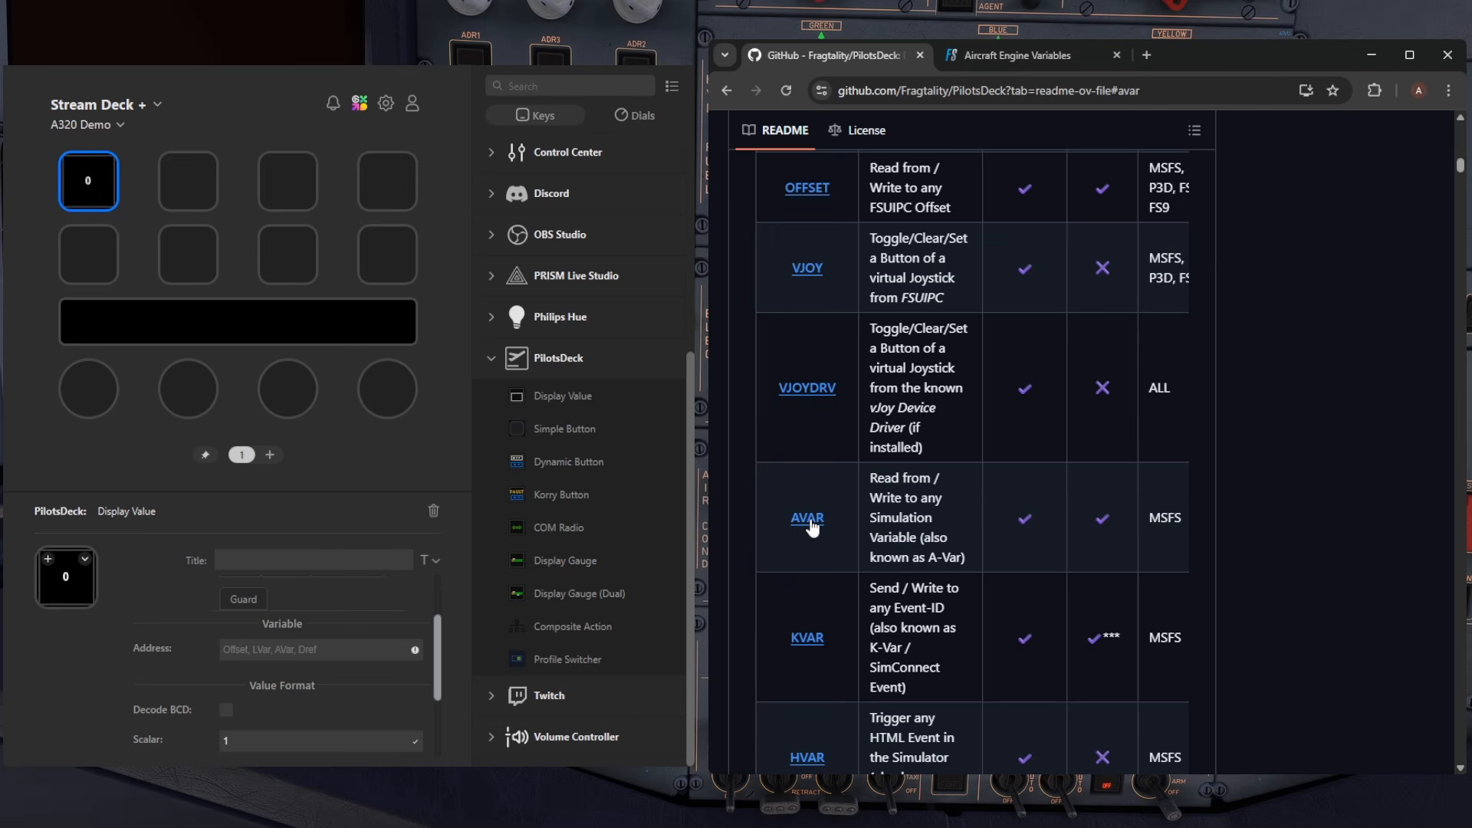
left_click(808, 522)
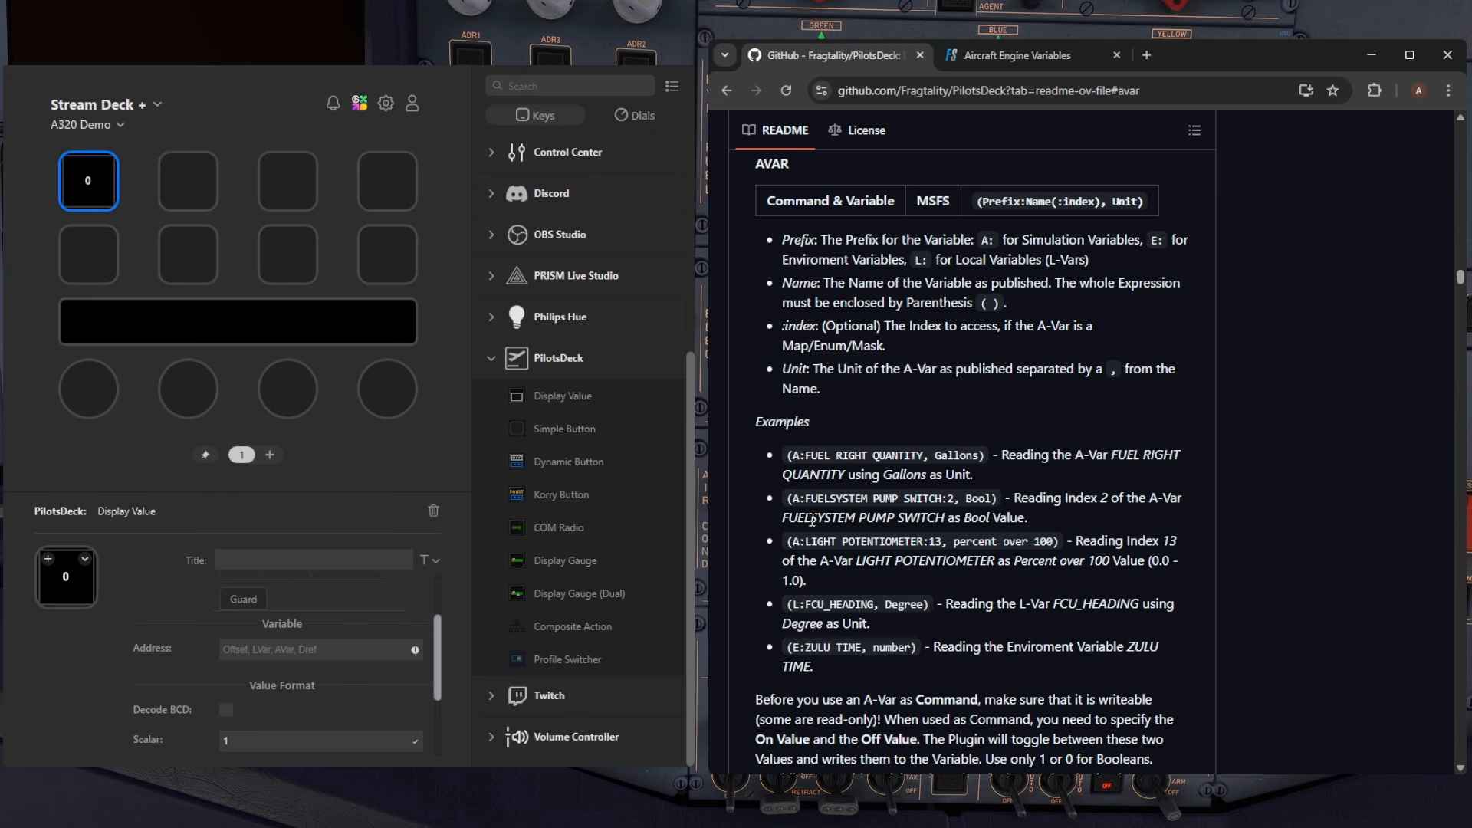
scroll(811, 520, "down", 1)
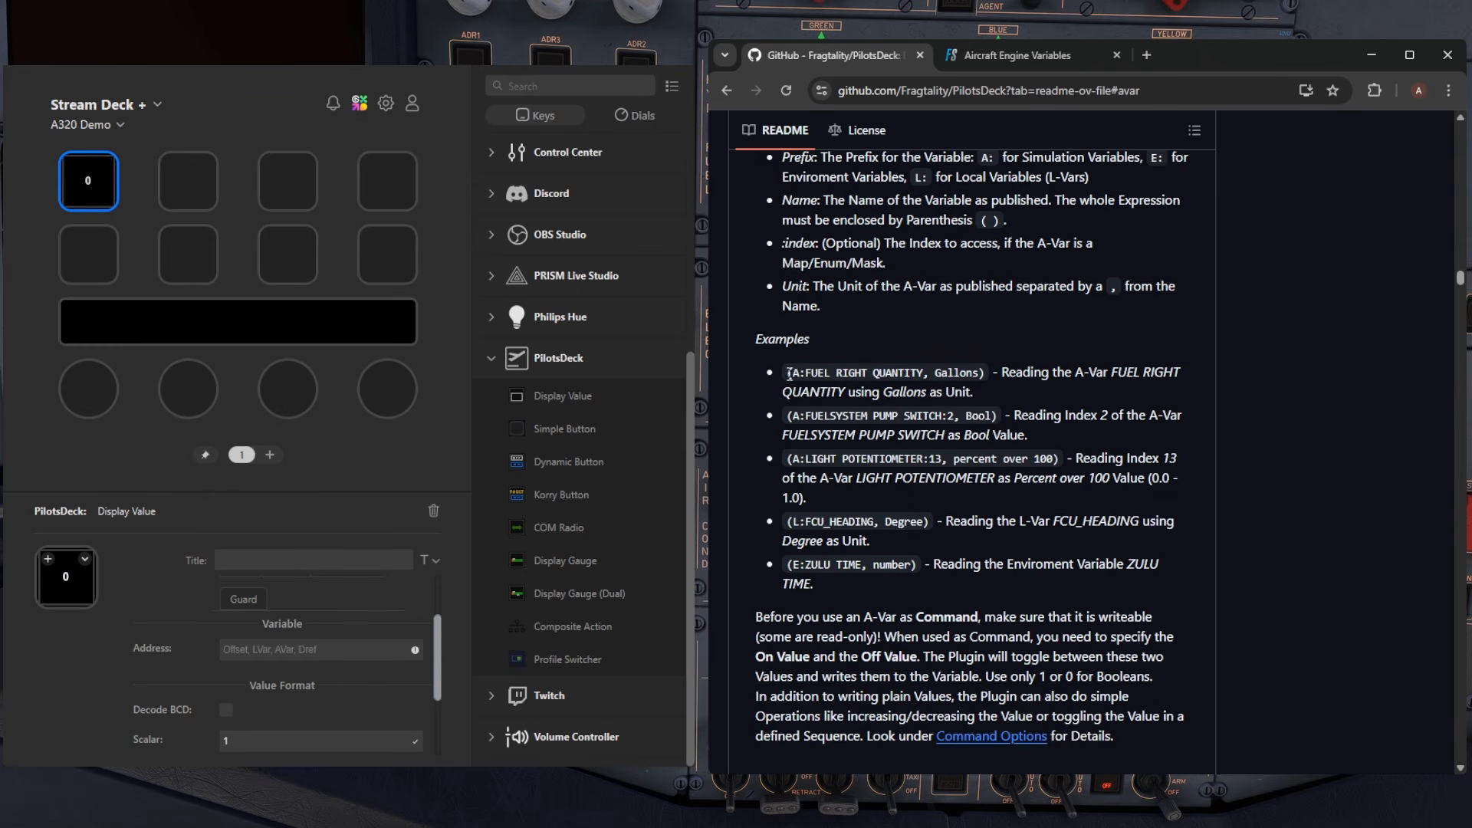
left_click_drag(787, 378, 991, 371)
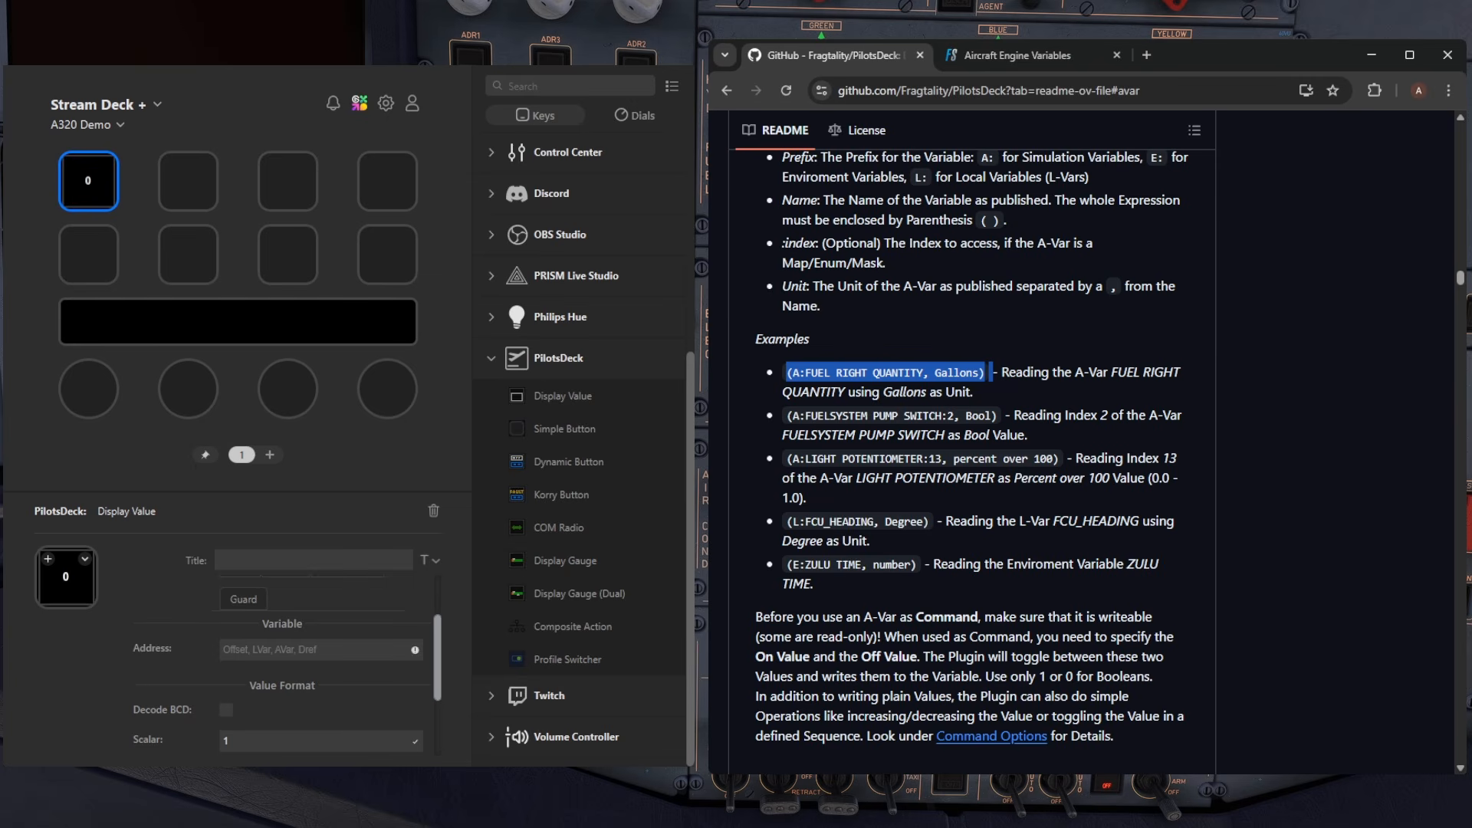
- Begin the variable Address of the first key's Display Value action with (A:ENG ANTI ICE
left_click(78, 471)
left_click(92, 178)
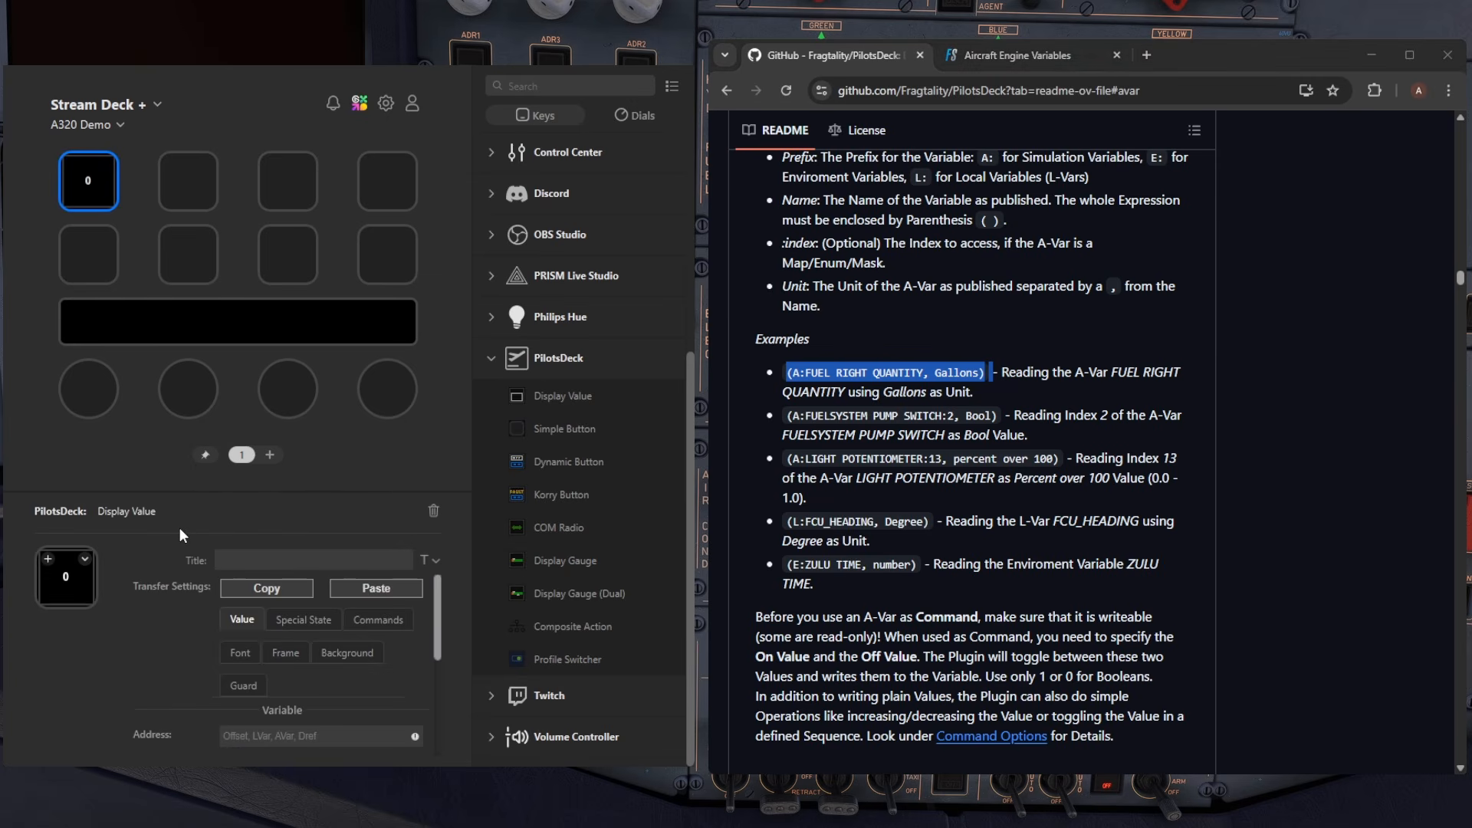
left_click(273, 733)
scroll(273, 733, "down", 1)
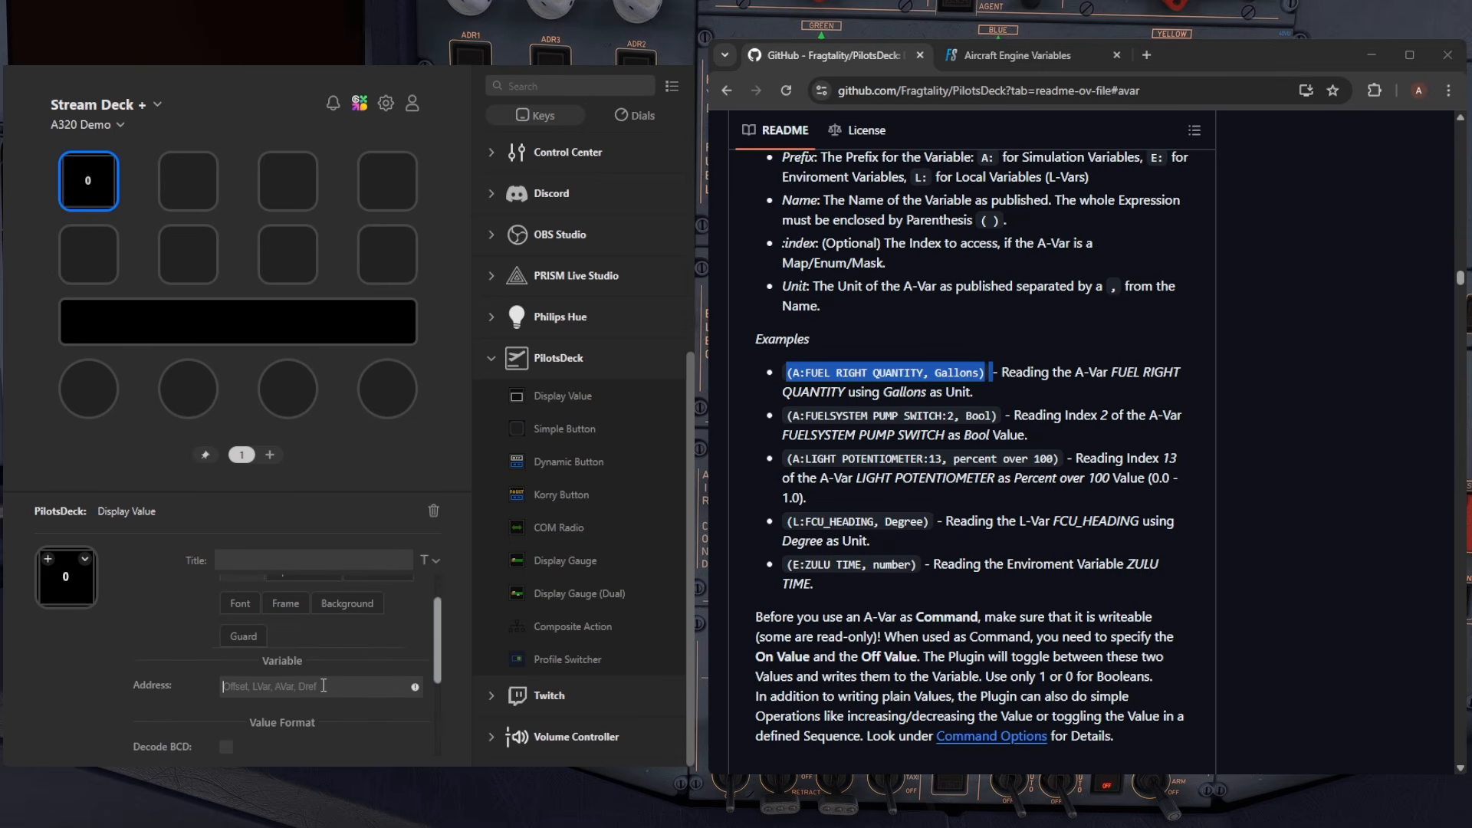
type("(A:ENG ANTI ICE")
- Check the index and unit syntax, complete the Address as (A:ENG ANTI ICE:1, Bool), and test it with the cockpit's ENG 1 anti-ice switch
left_click(1001, 57)
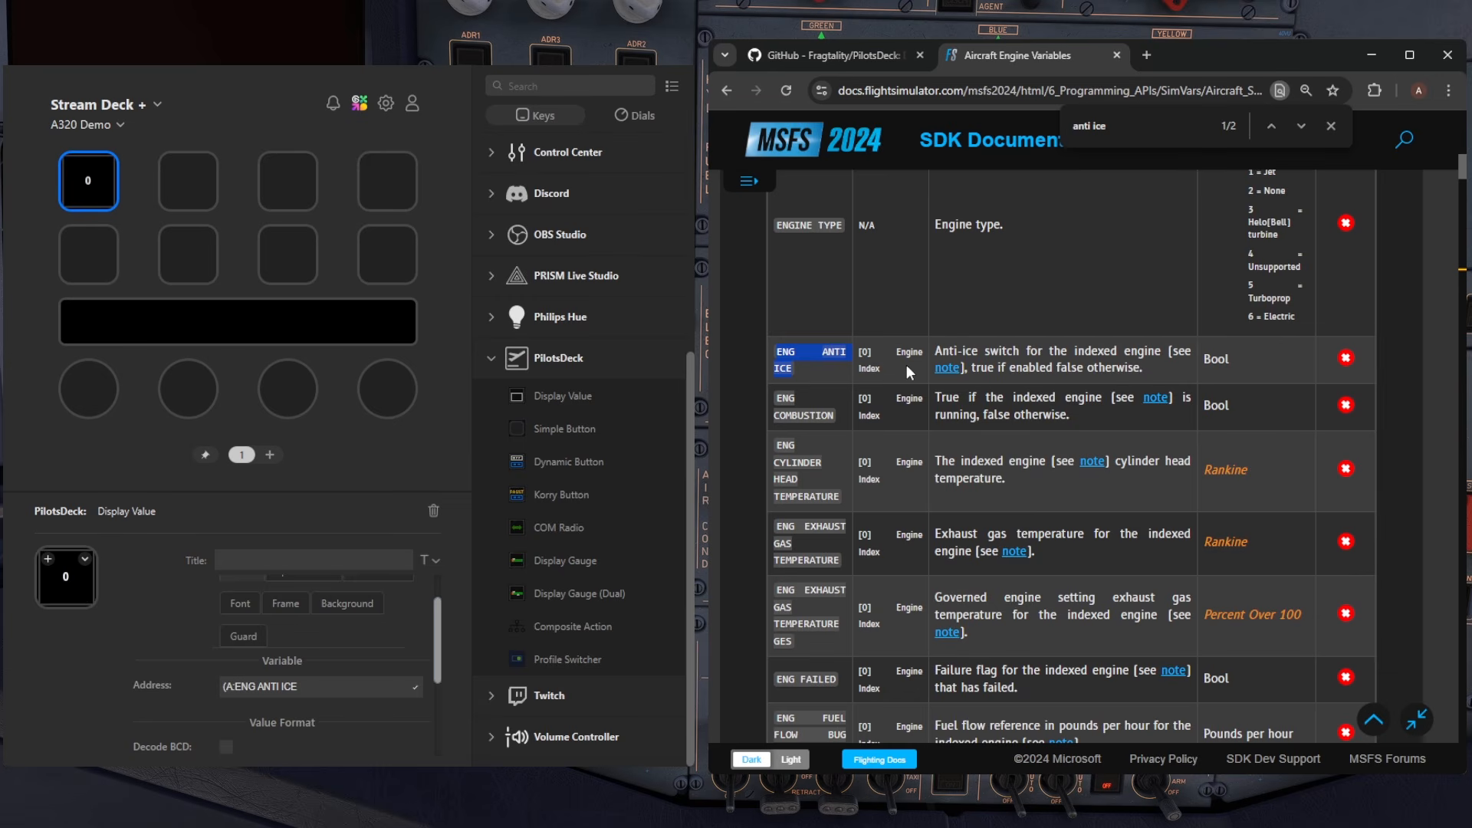
left_click(828, 52)
left_click(74, 470)
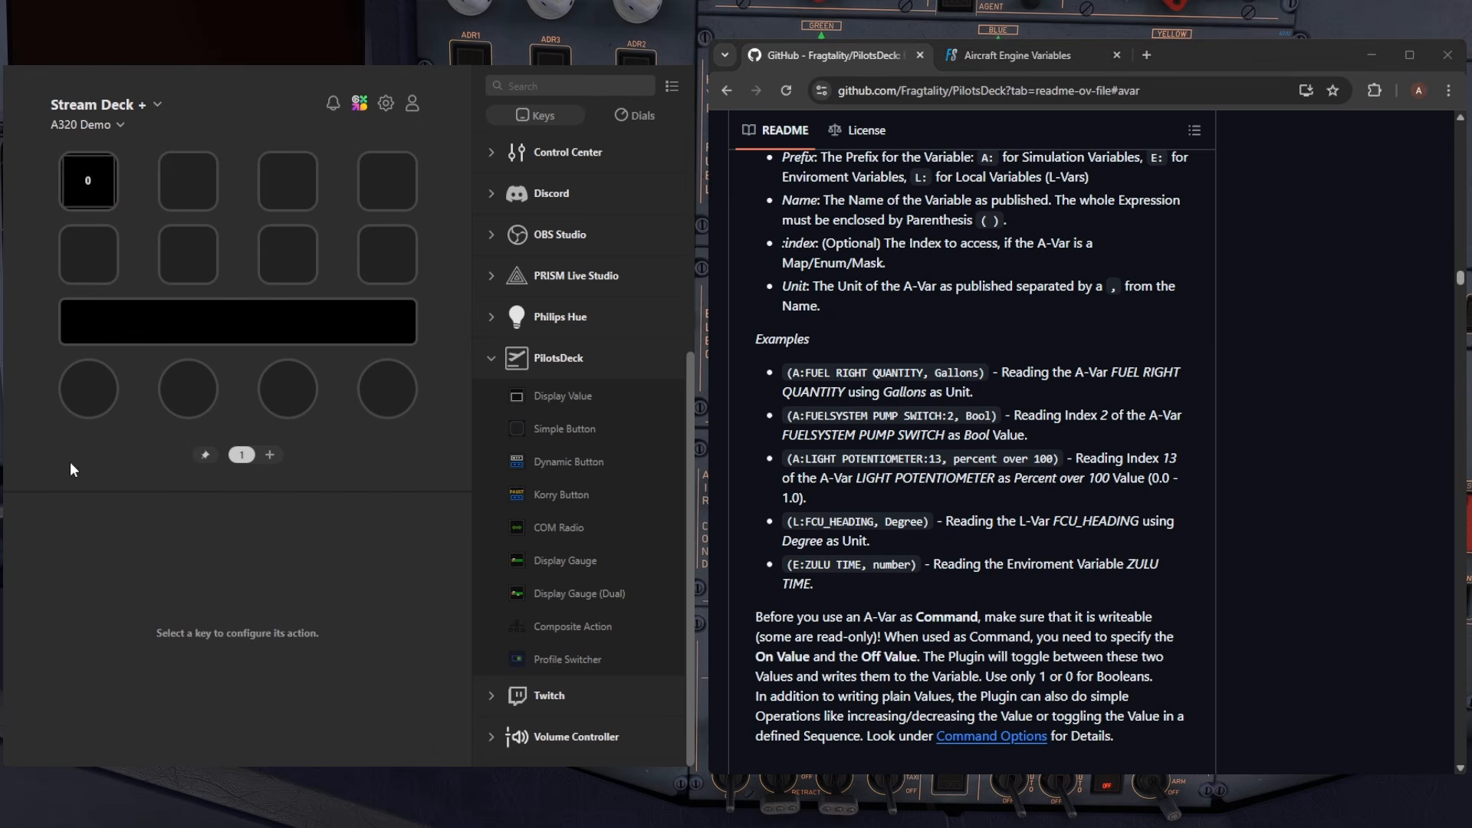
left_click(105, 204)
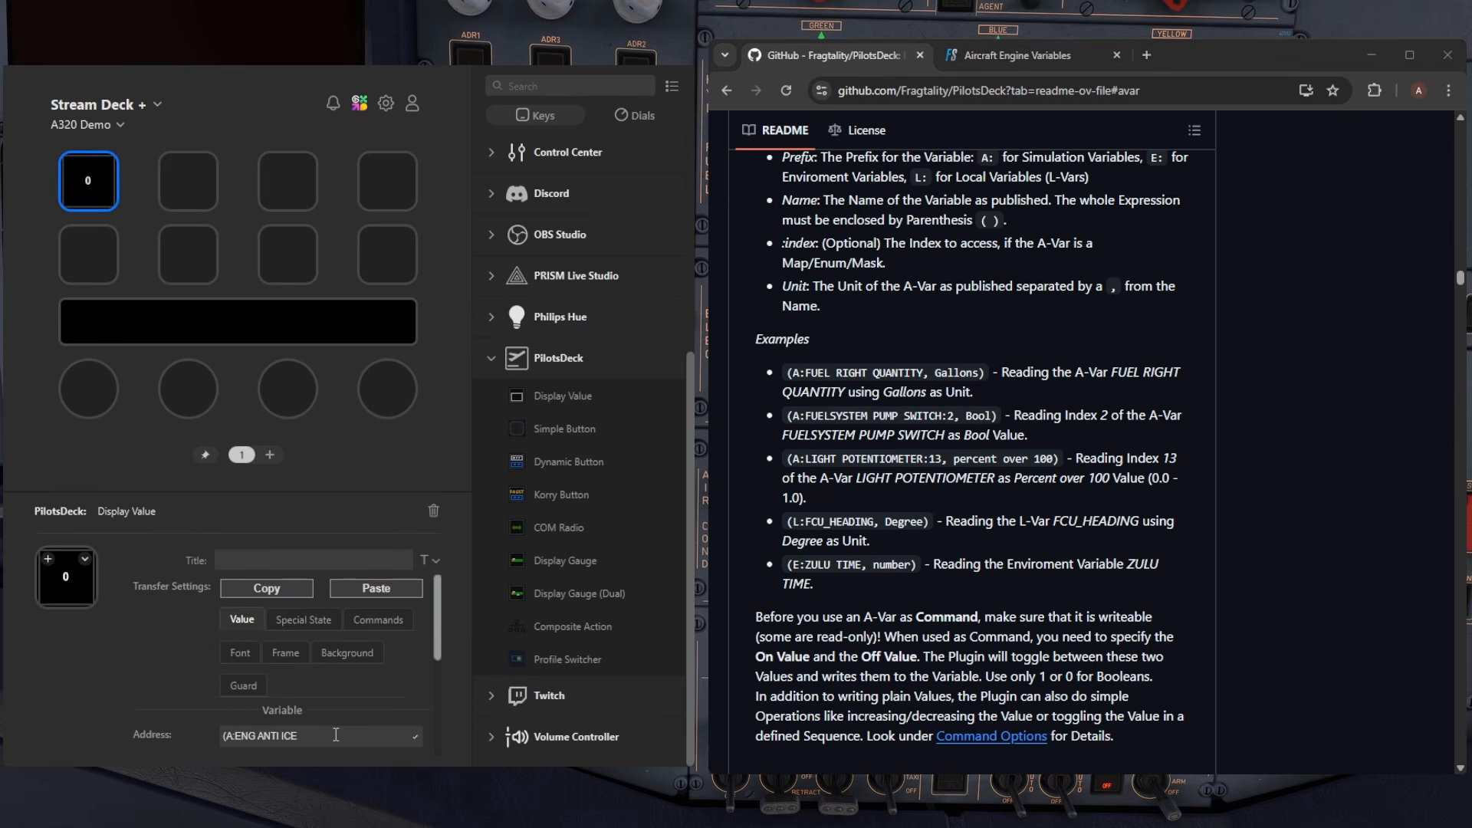
type(":1, Boo")
key("BackSpace")
key("BackSpace")
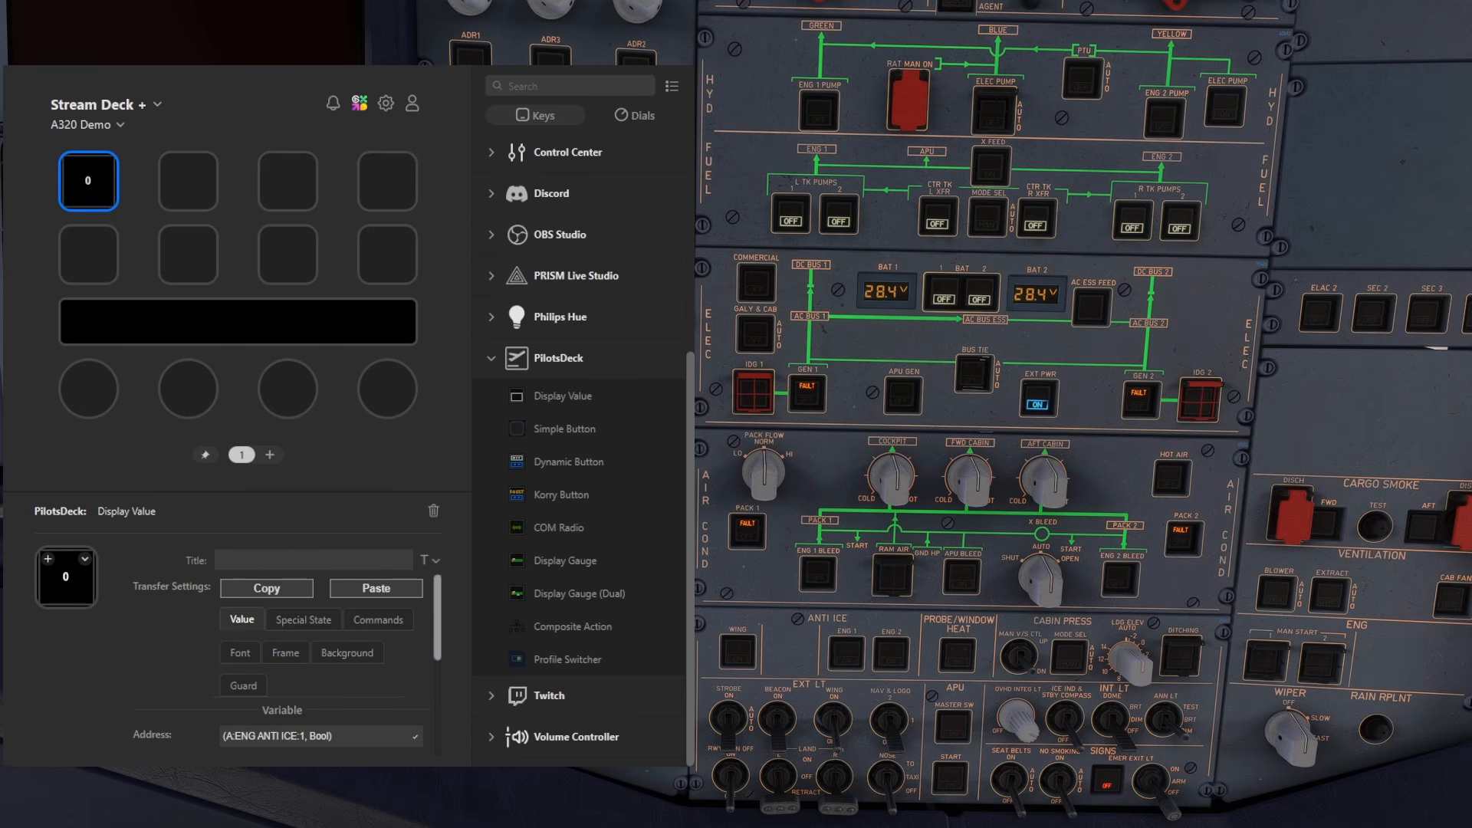
left_click(847, 655)
left_click(851, 658)
- Assign the PilotsDeck Dynamic Button action to the second key of the top row and review its On/Off States settings
left_click_drag(564, 462, 188, 178)
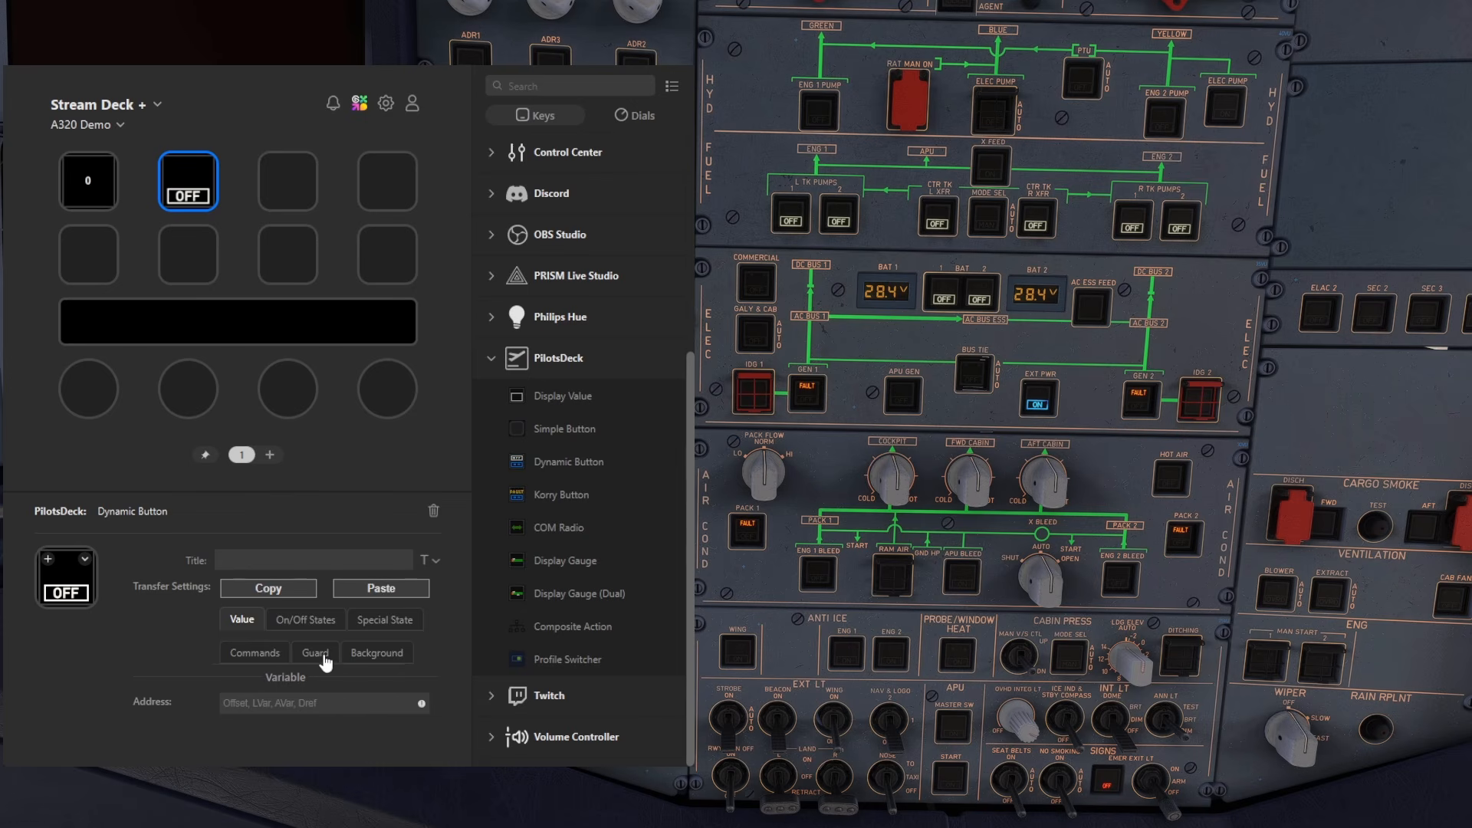
left_click(317, 625)
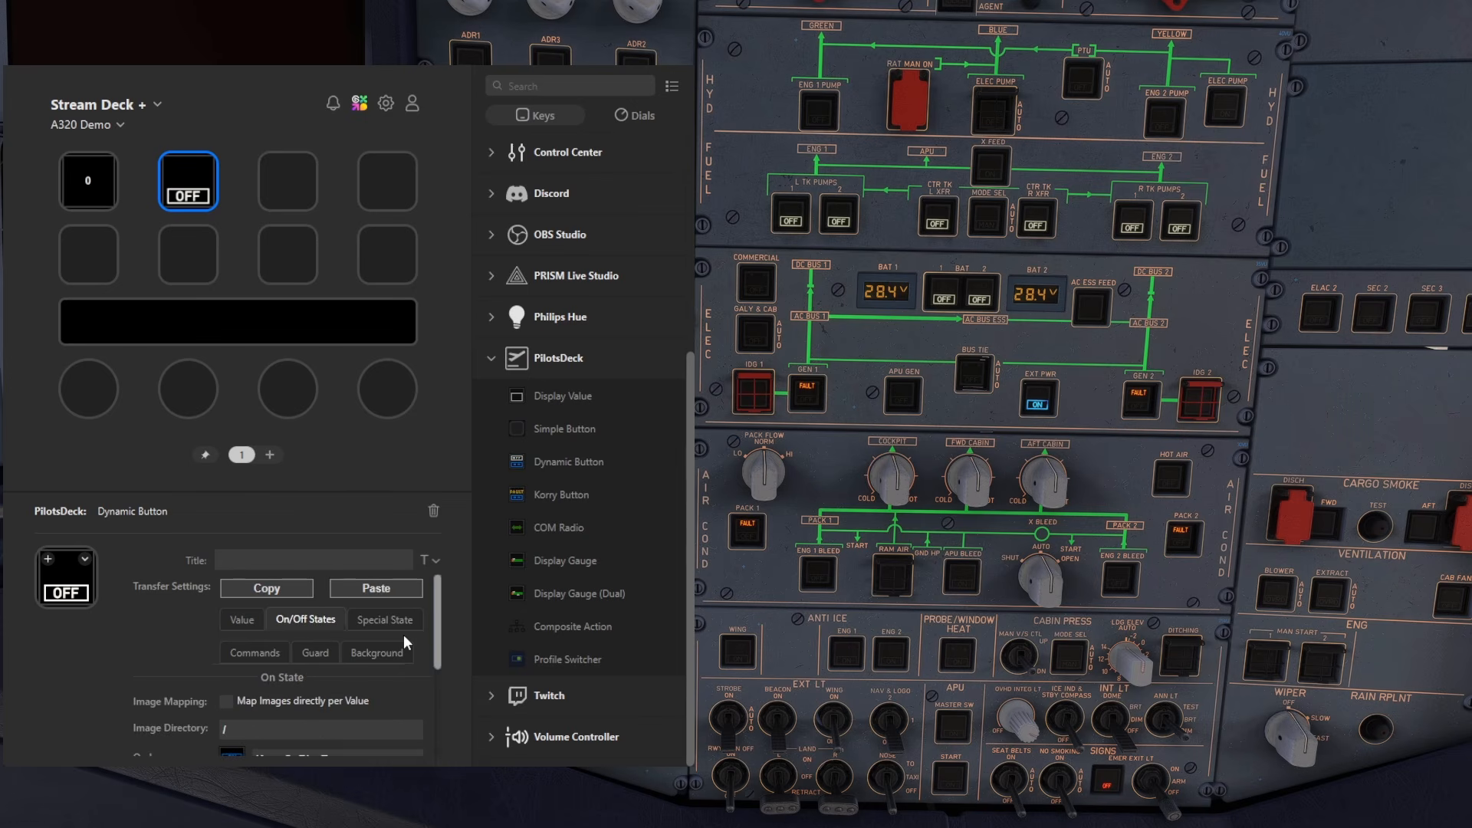
left_click_drag(432, 592, 426, 671)
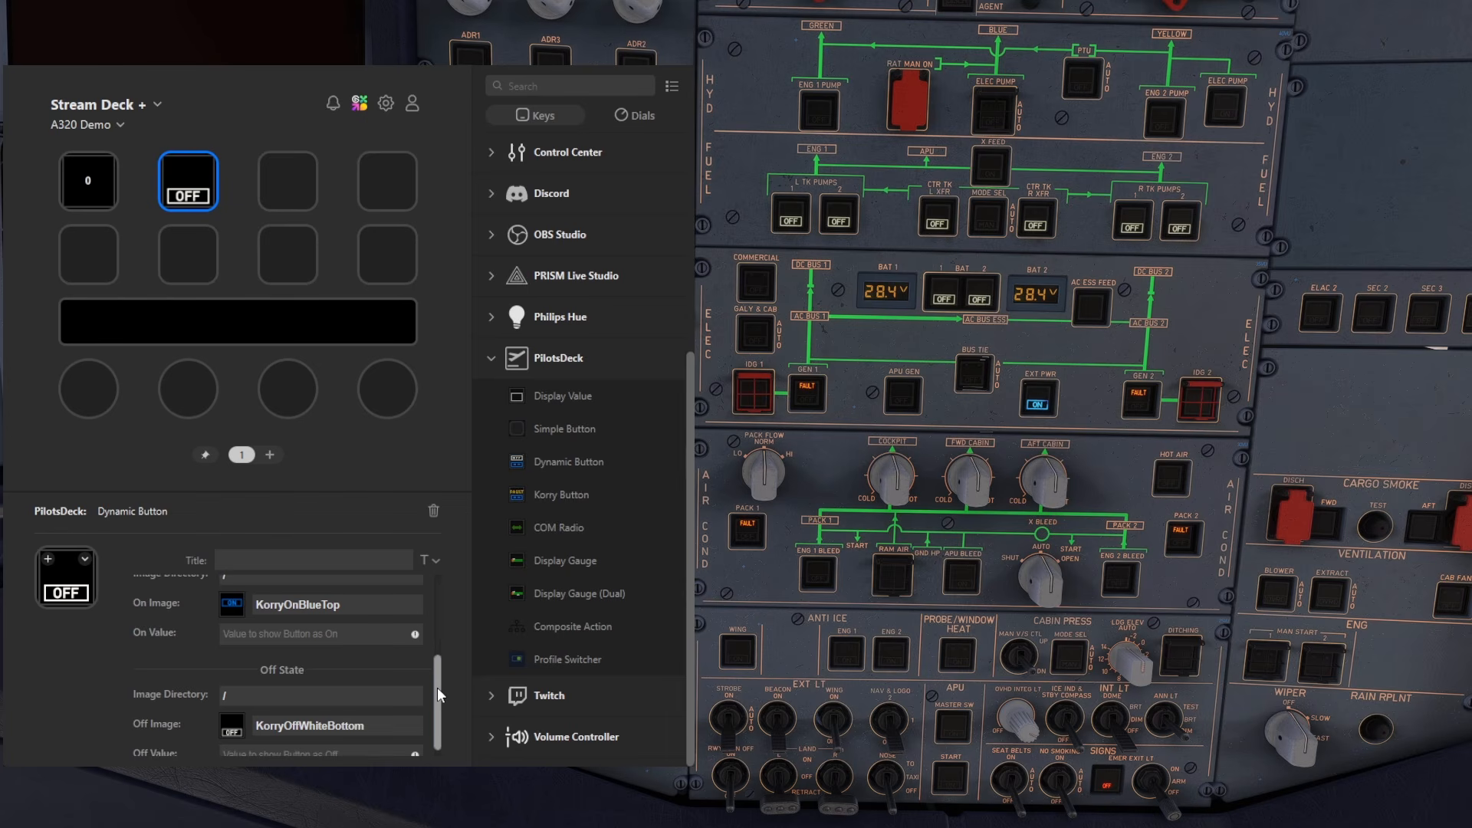
scroll(436, 687, "up", 3)
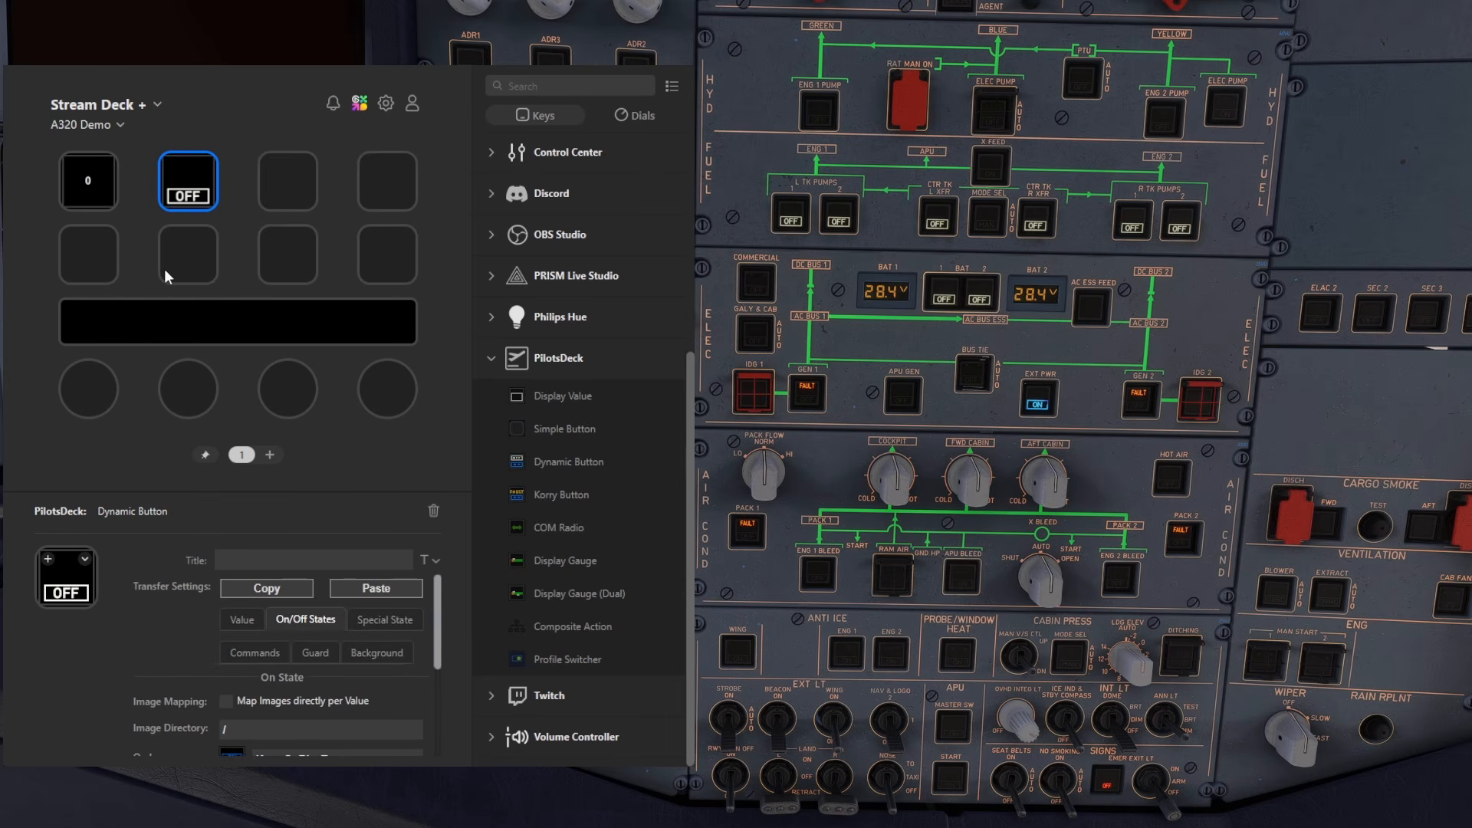
- Copy the variable Address (A:ENG ANTI ICE:1, Bool) from the Display Value key to the Dynamic Button key
left_click(69, 195)
scroll(360, 686, "down", 3)
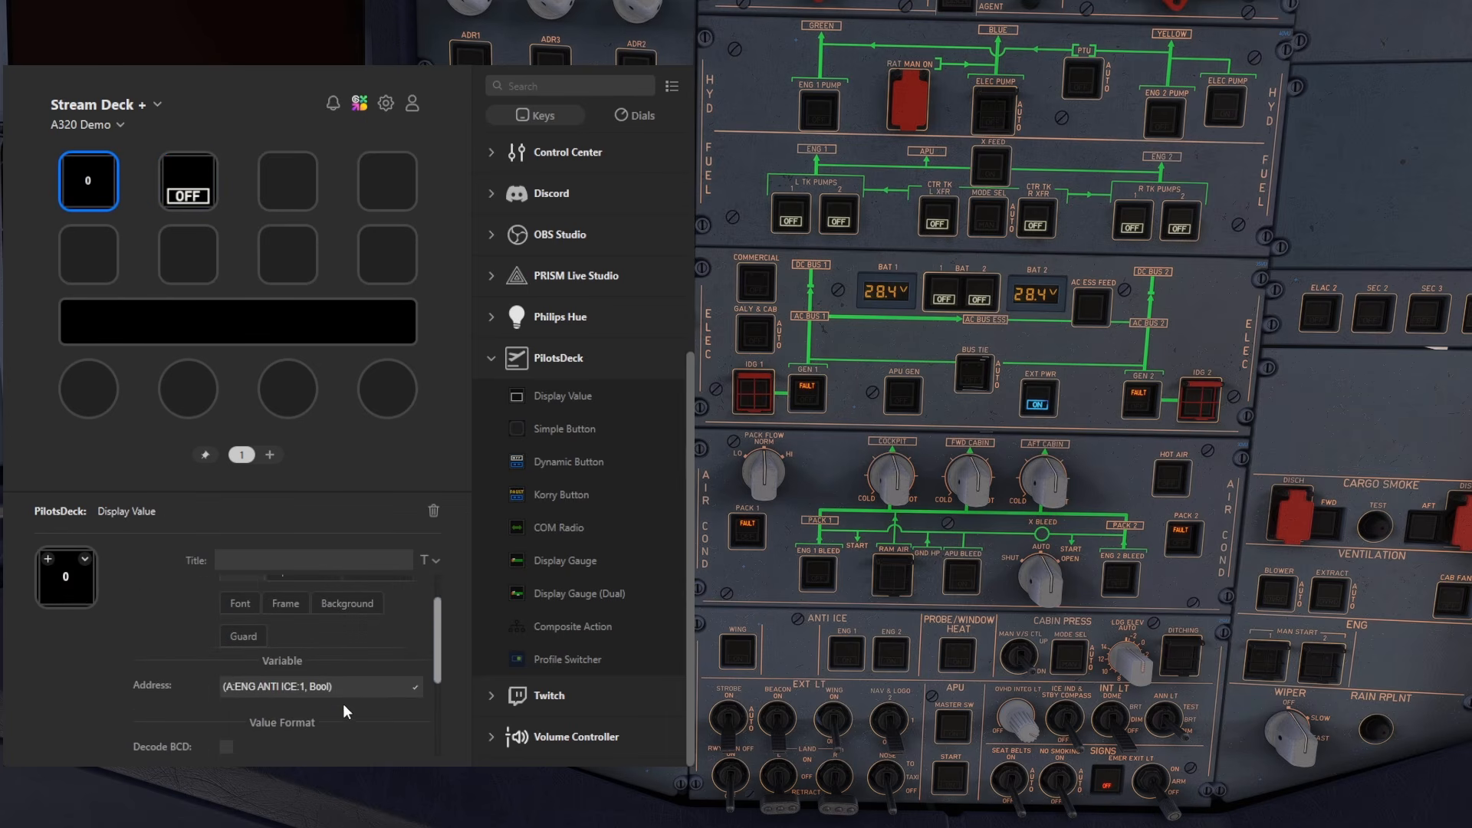
left_click_drag(360, 686, 191, 688)
key("ctrl+c")
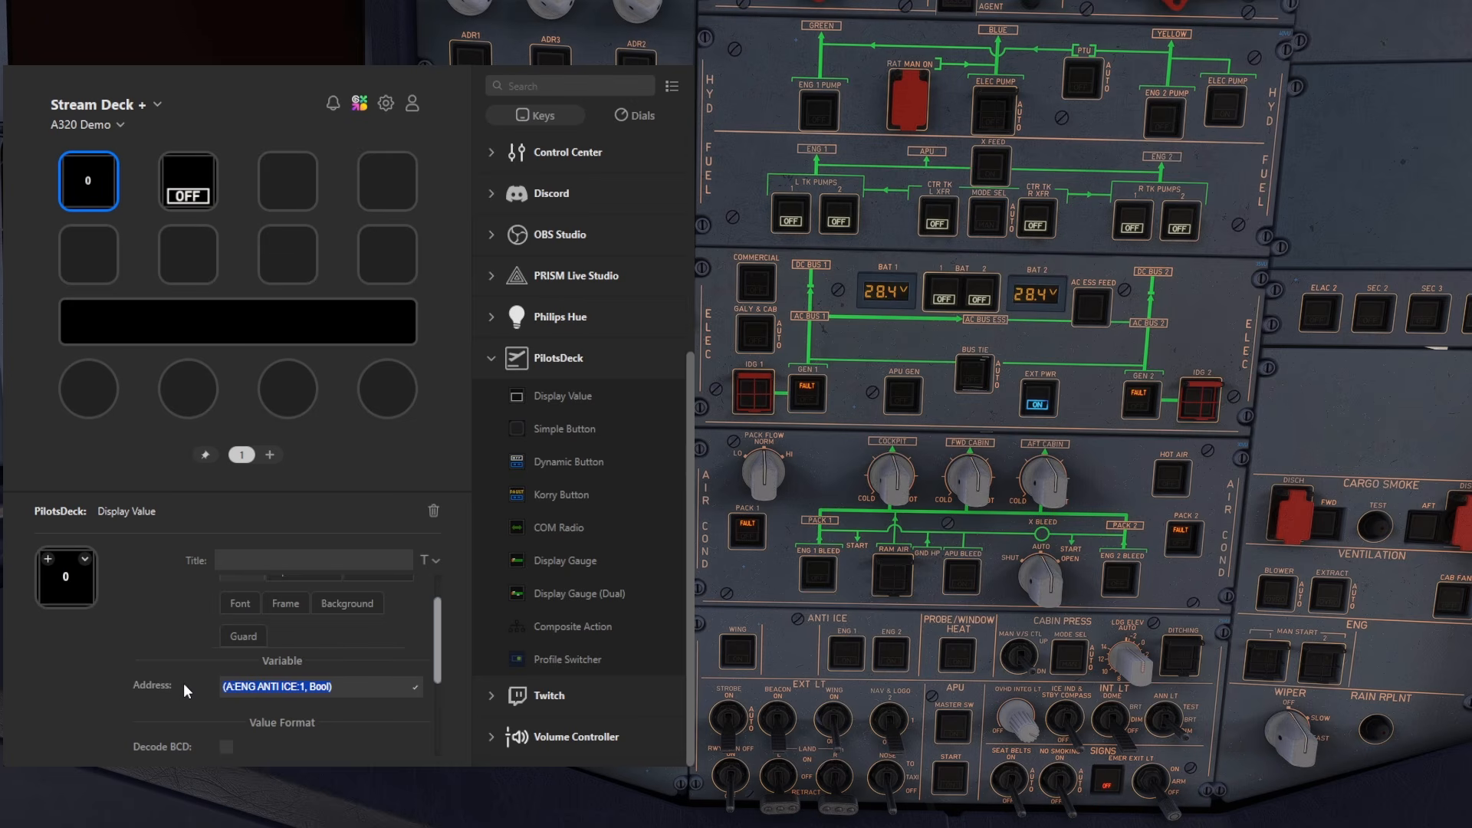
left_click(188, 195)
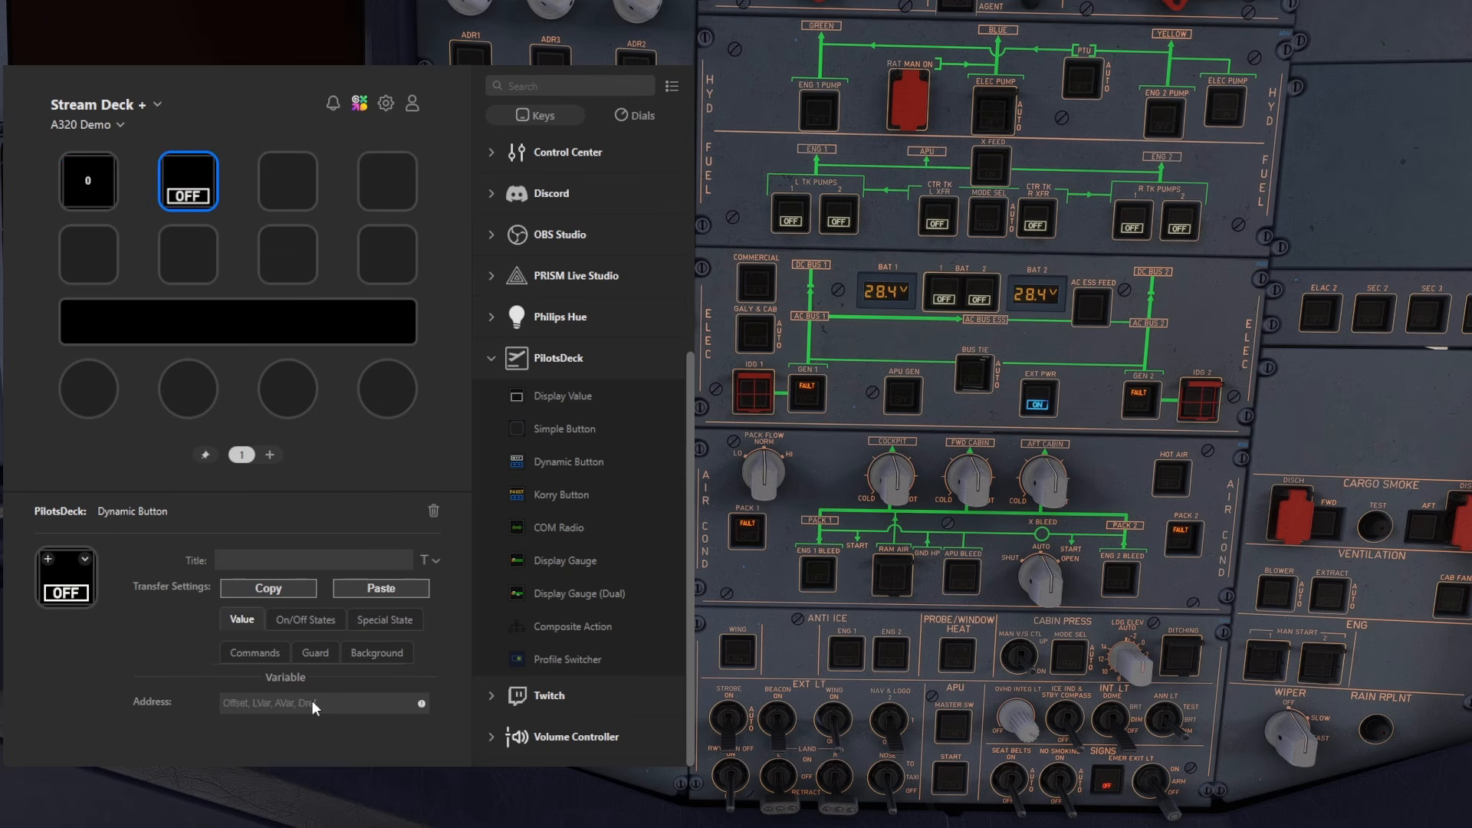
key("ctrl+v")
- Set the Dynamic Button's On Value to 1 and Off Value to 0, and test both states with the ENG 1 anti-ice switch
left_click(316, 622)
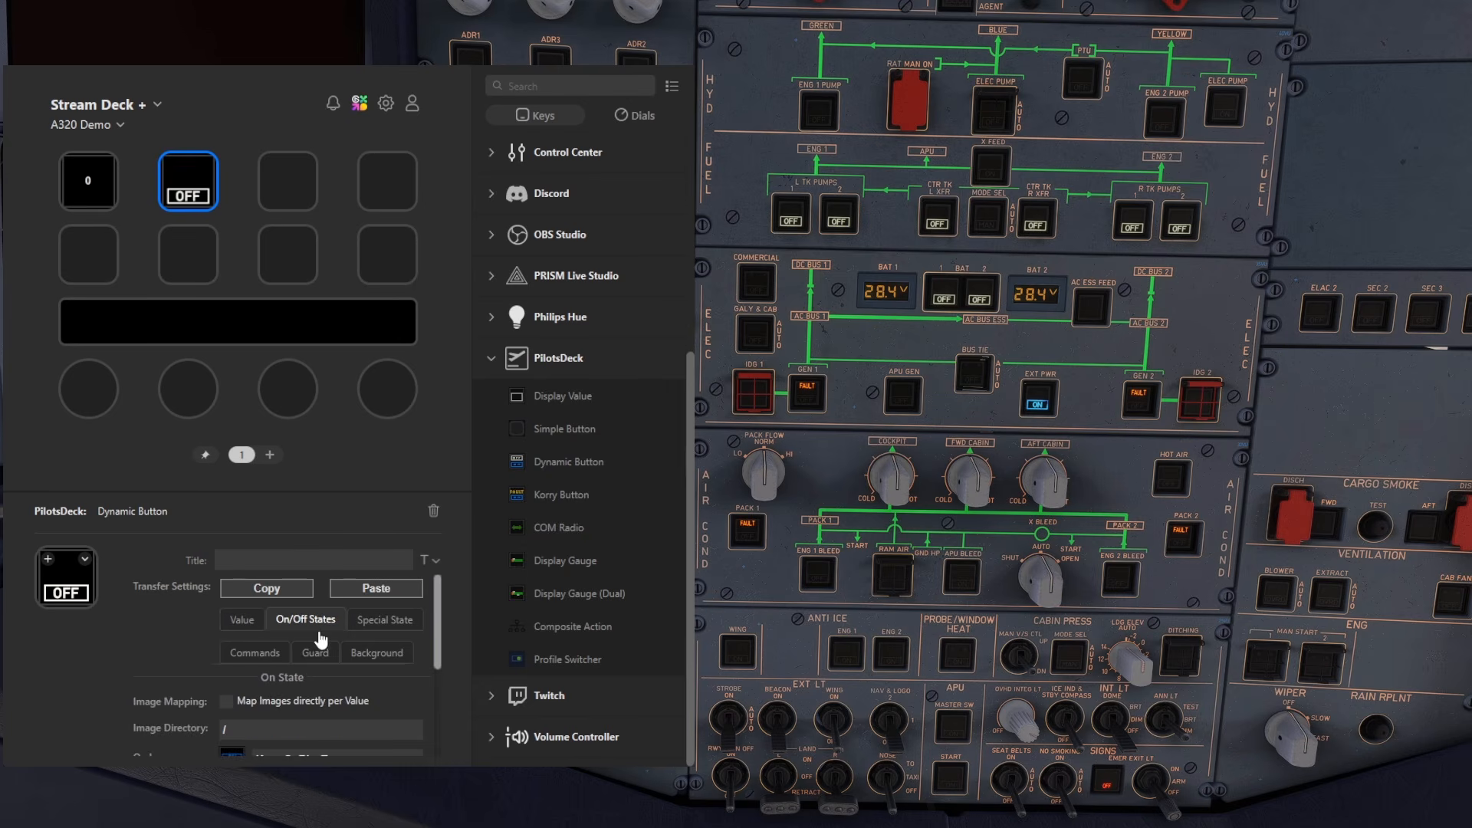
scroll(429, 654, "down", 1)
scroll(435, 645, "down", 1)
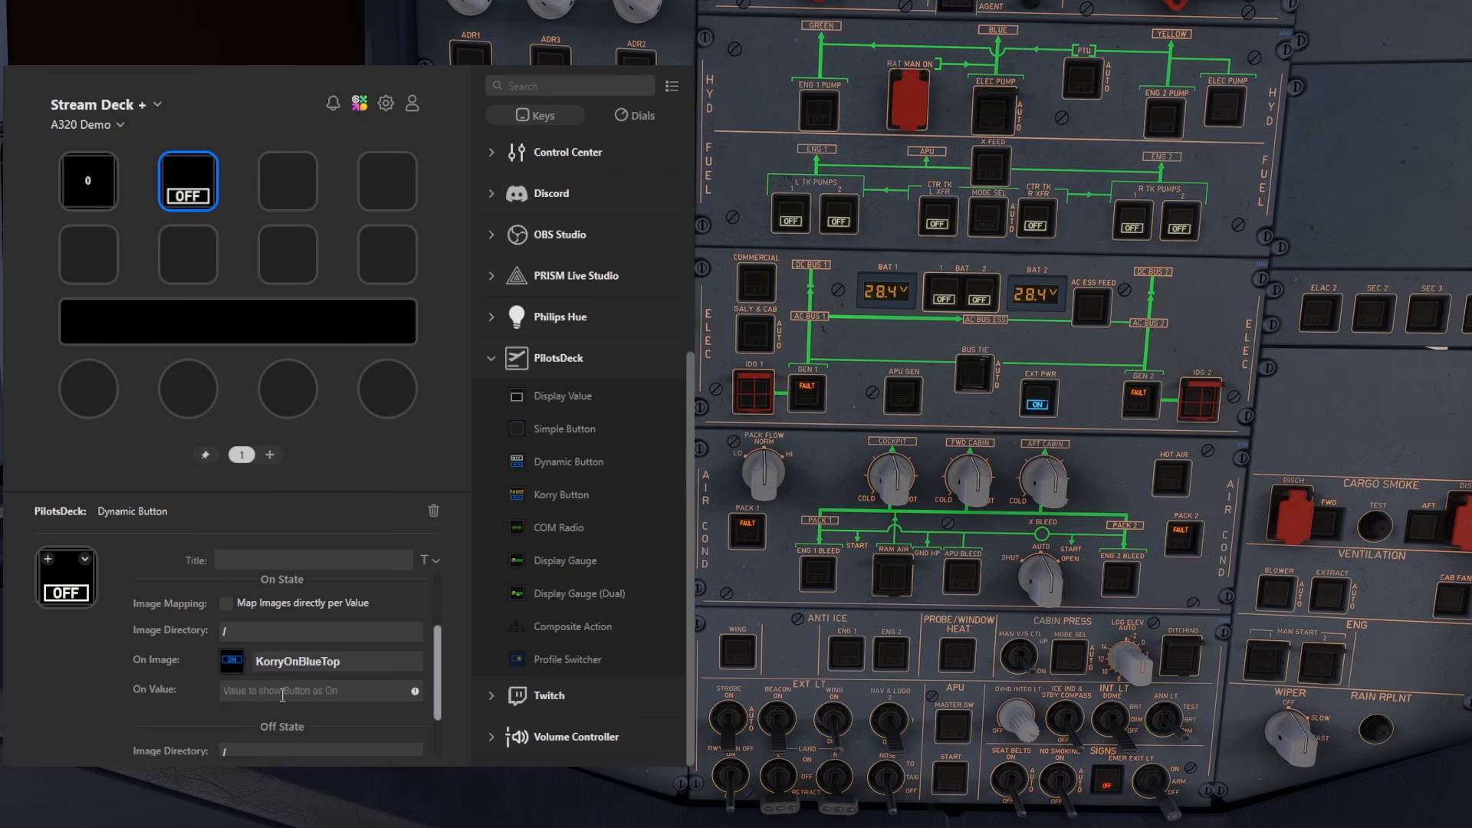
scroll(435, 656, "down", 1)
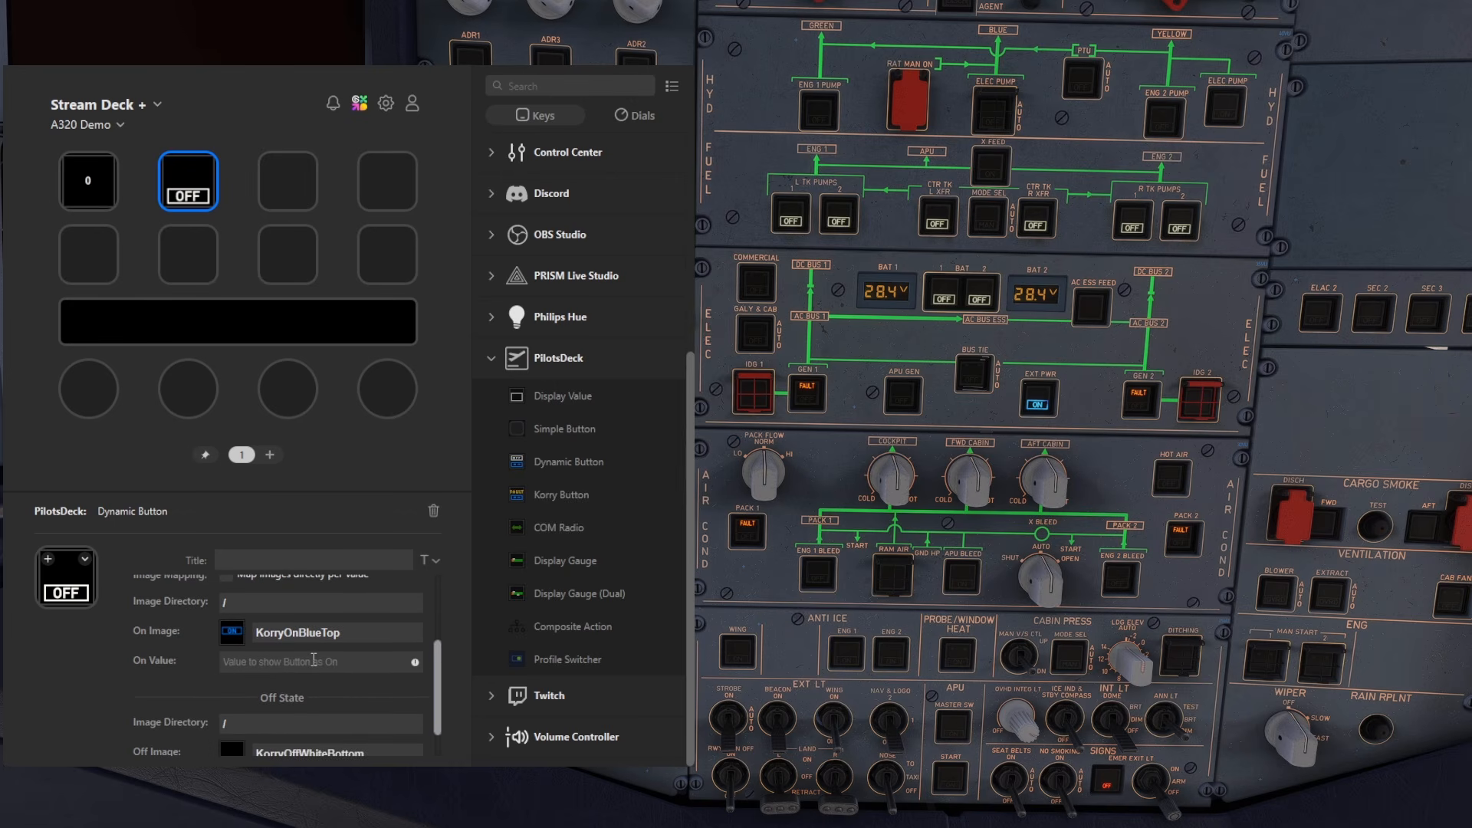
left_click(313, 659)
type("1")
scroll(441, 690, "down", 1)
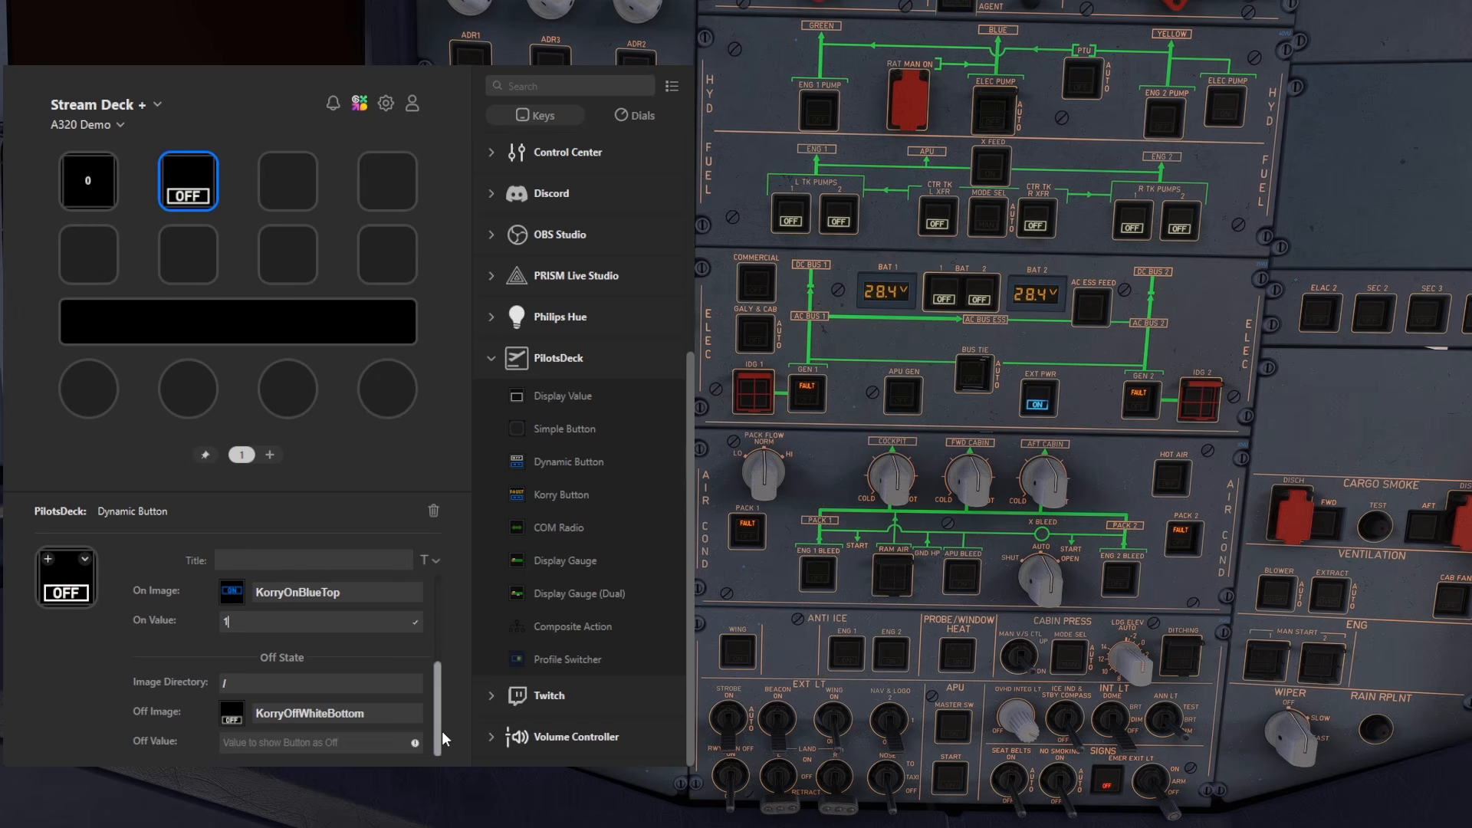
left_click(245, 742)
type("0")
left_click(849, 658)
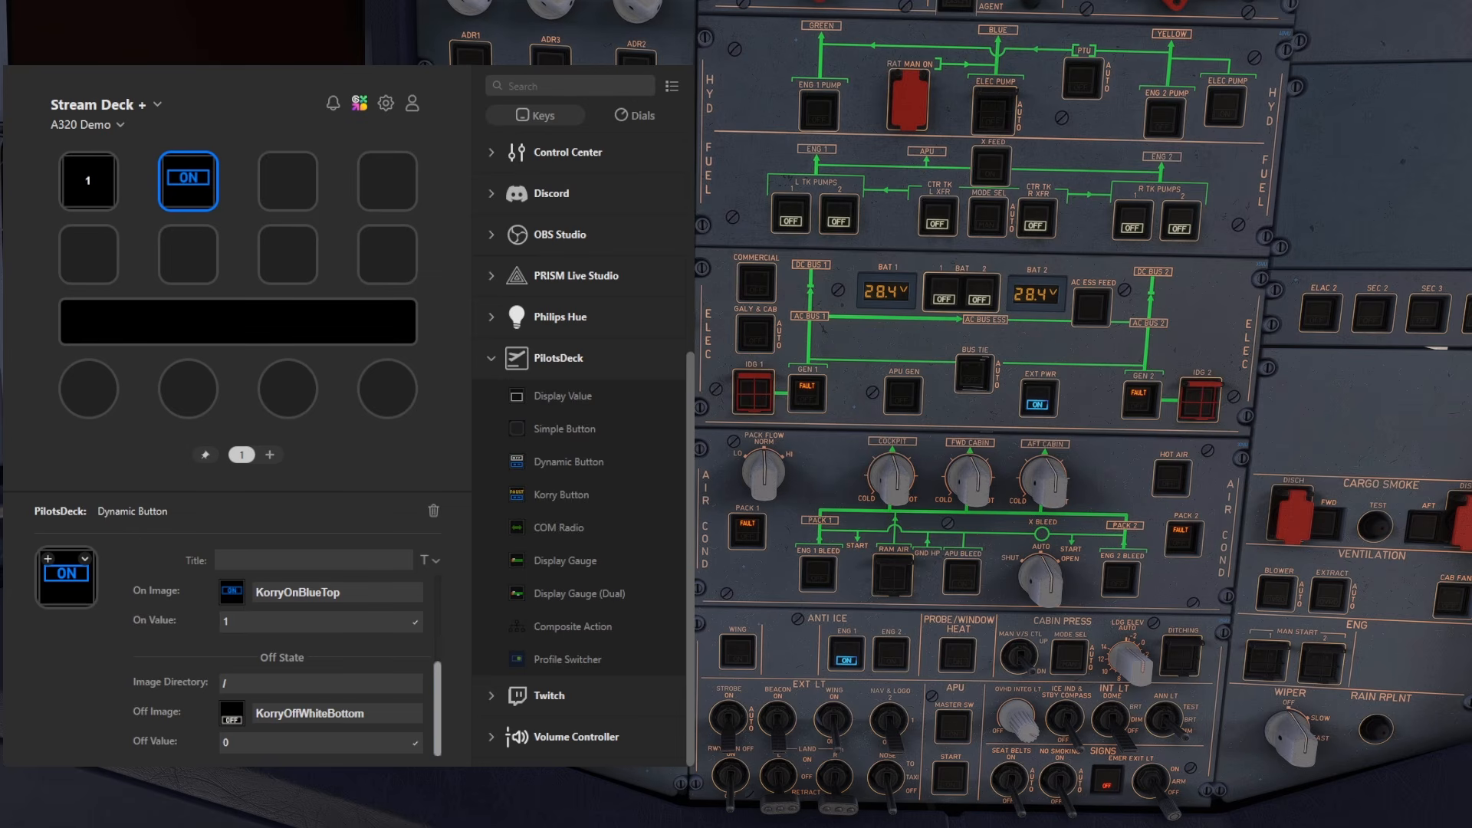
left_click(847, 657)
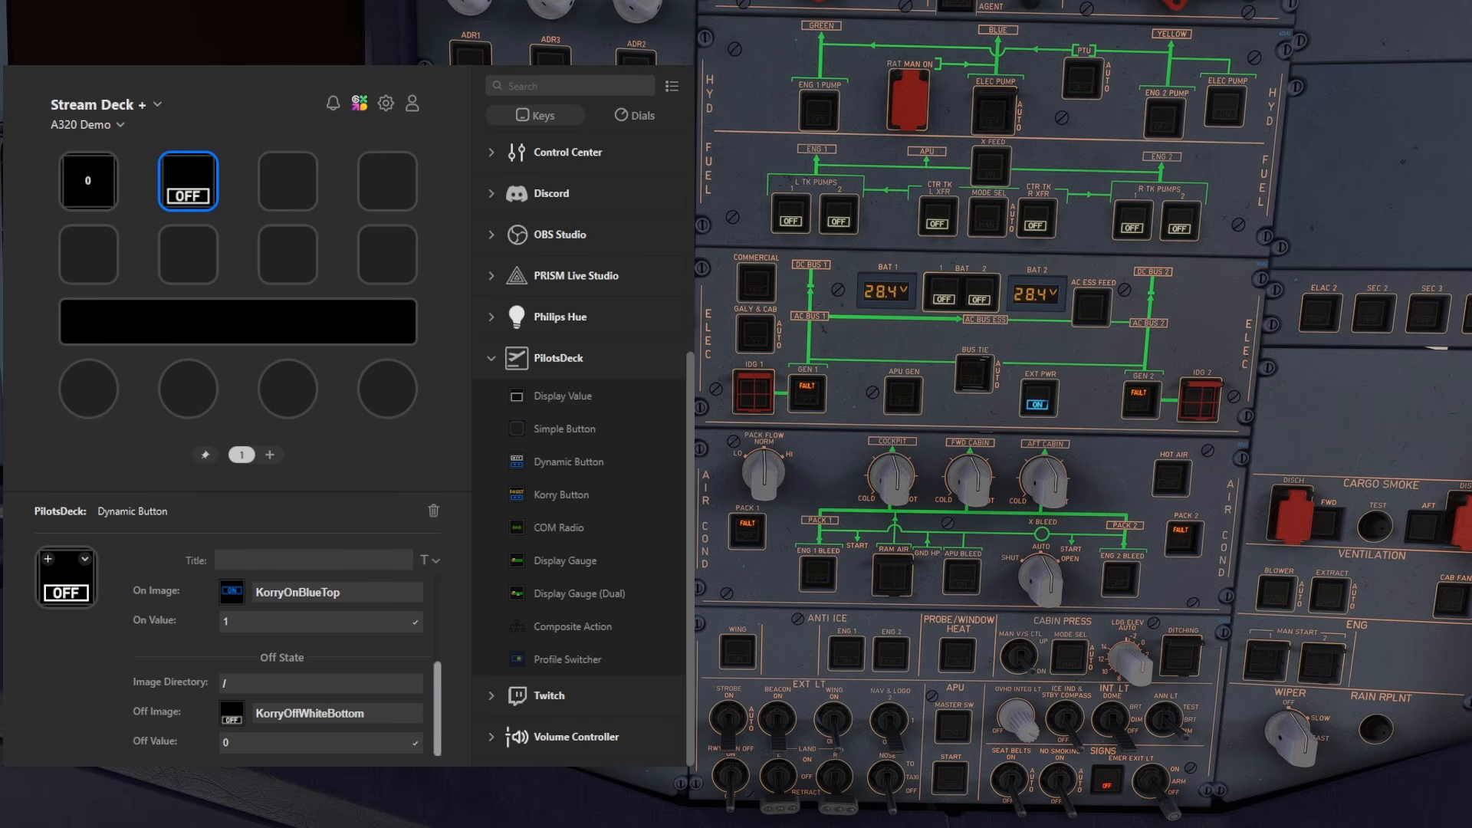
- Set the Dynamic Button's Off Value to 2 and switch on ENG 1 anti-ice in the cockpit to test it
double_click(292, 746)
type("2")
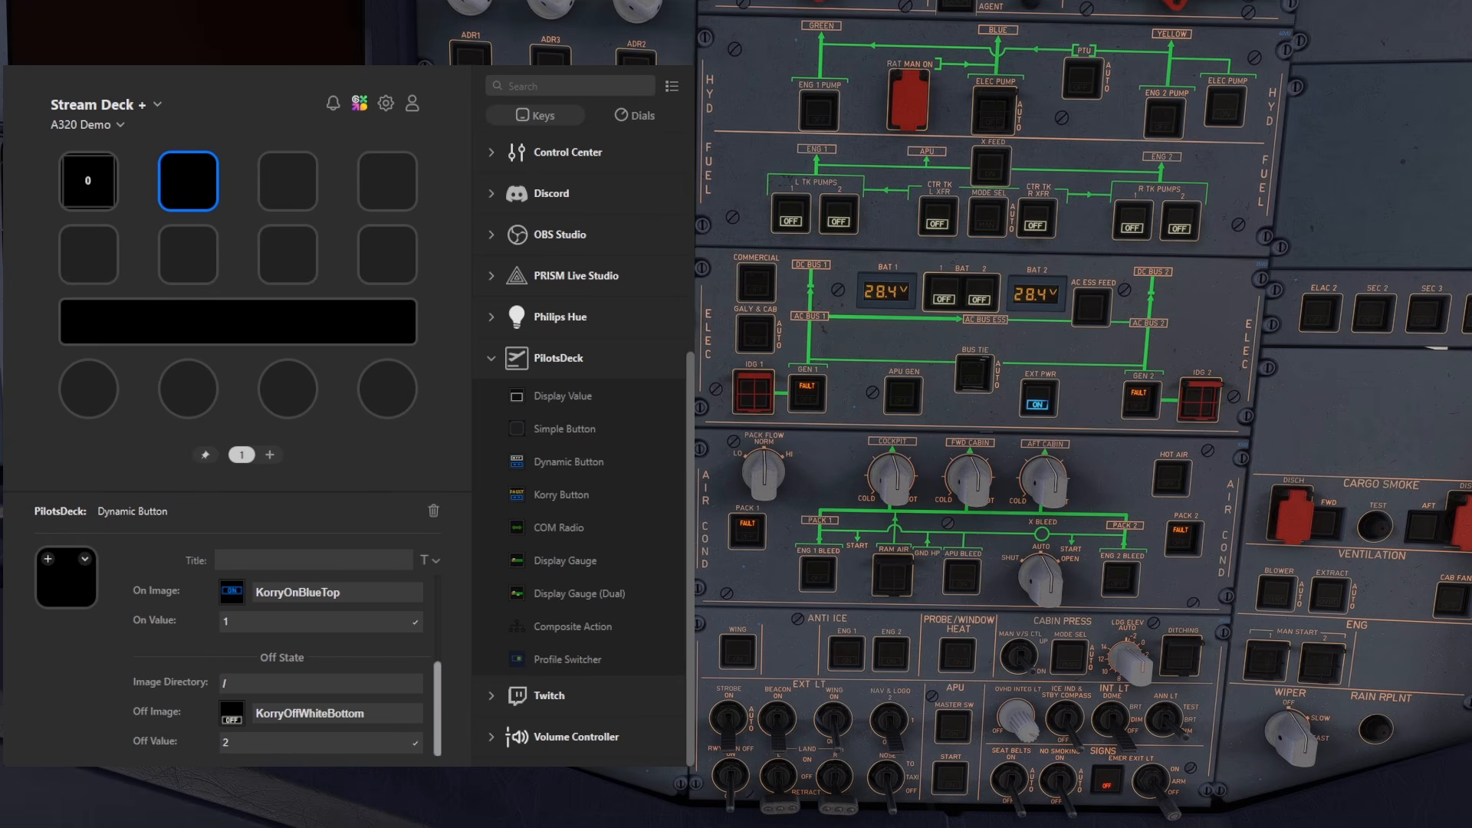
left_click(846, 658)
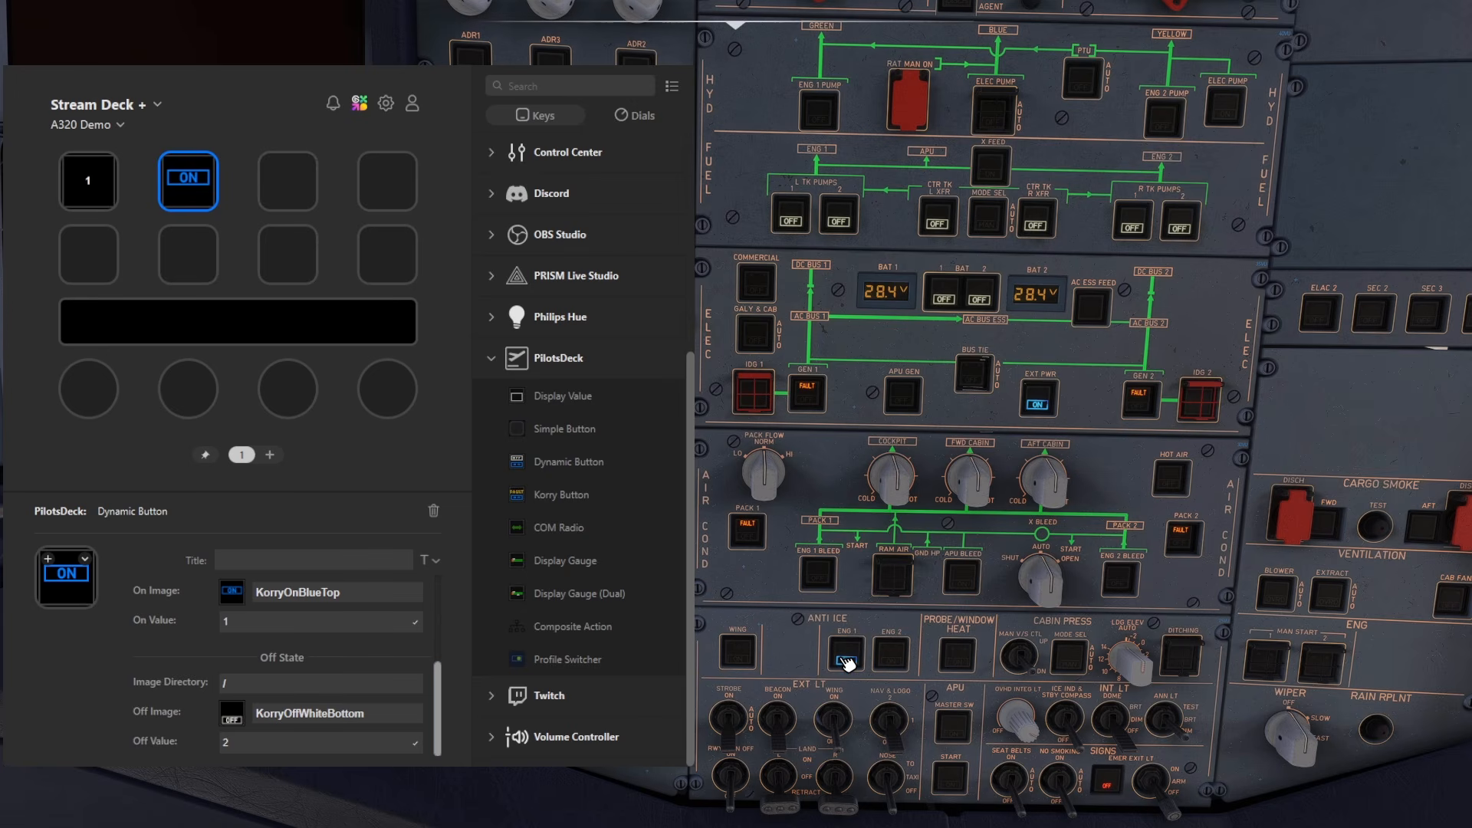
- Switch off ENG 1 anti-ice in the cockpit and set the Display Value key's Background Image to Frame
left_click(863, 645)
scroll(345, 606, "up", 3)
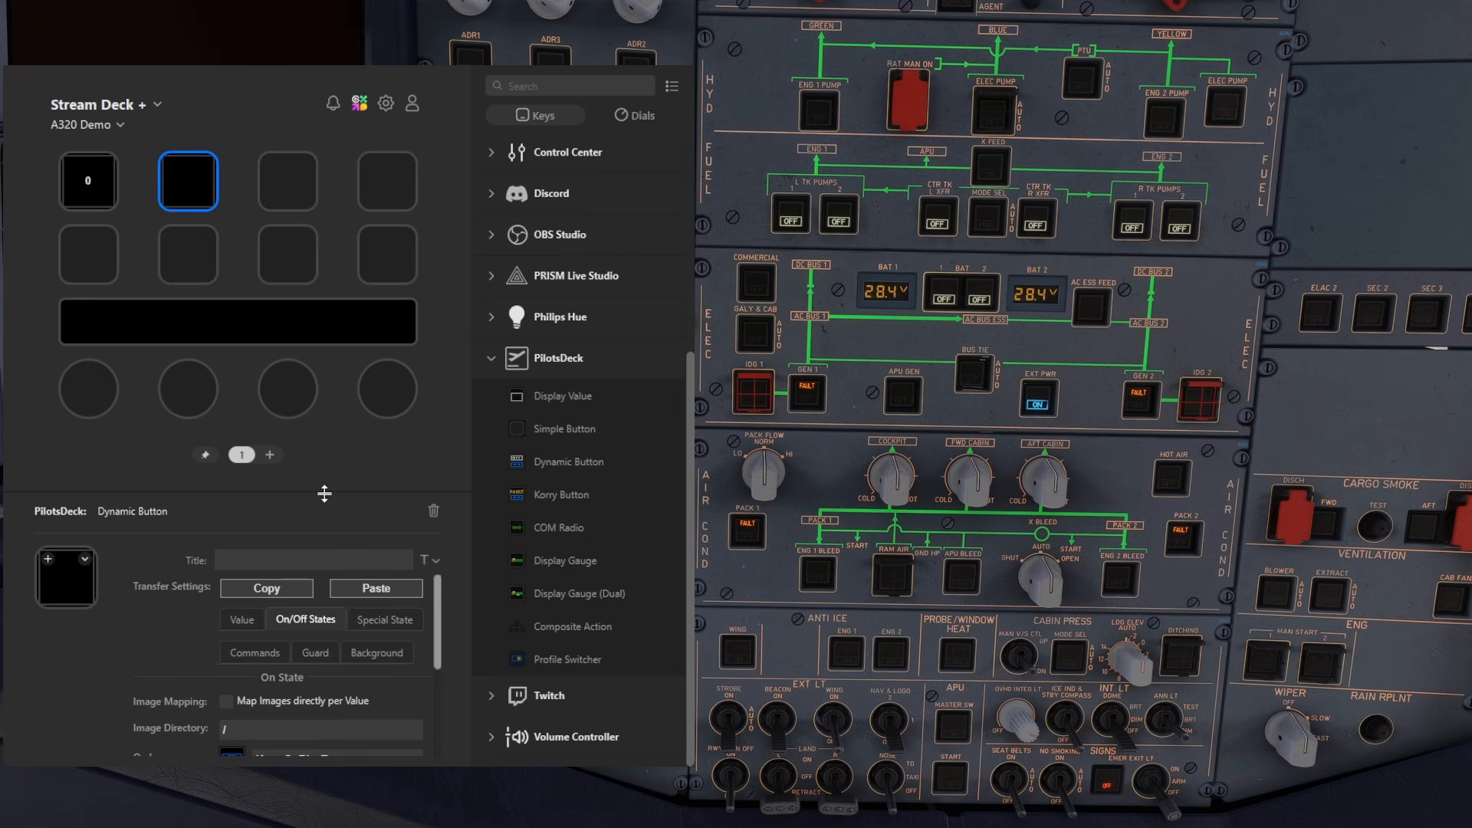
left_click(76, 185)
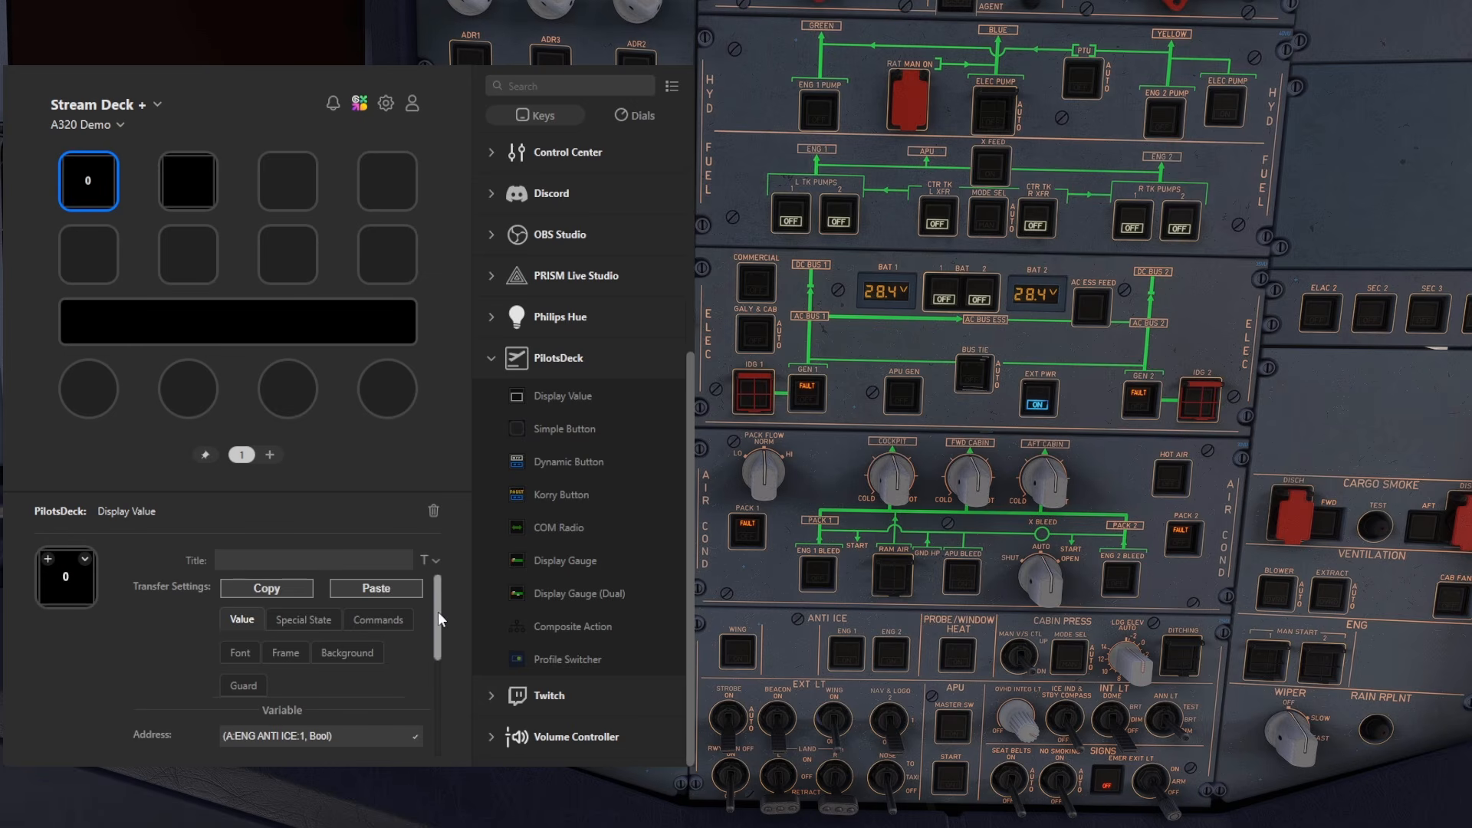
scroll(438, 613, "down", 1)
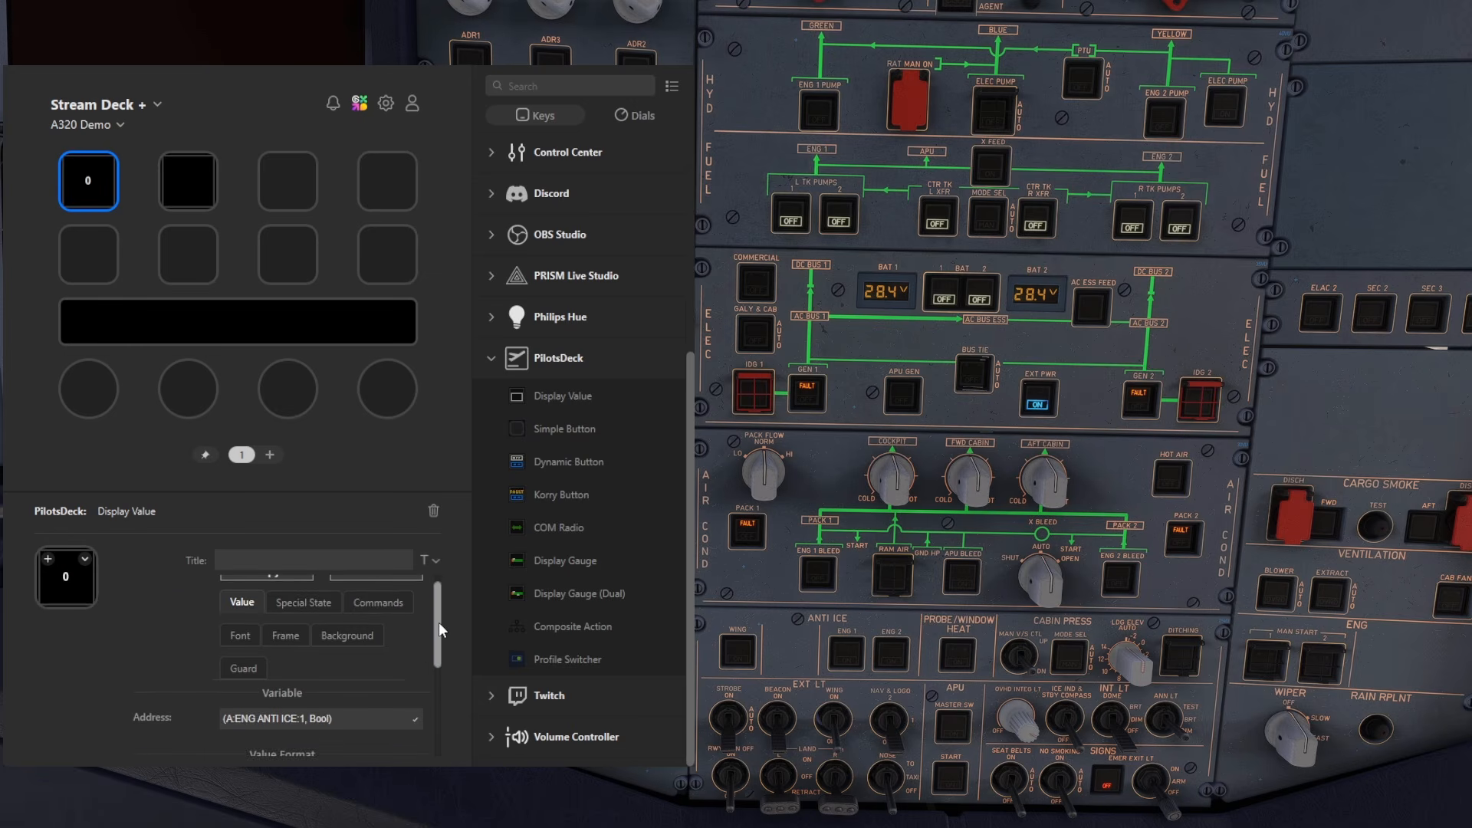
left_click(364, 642)
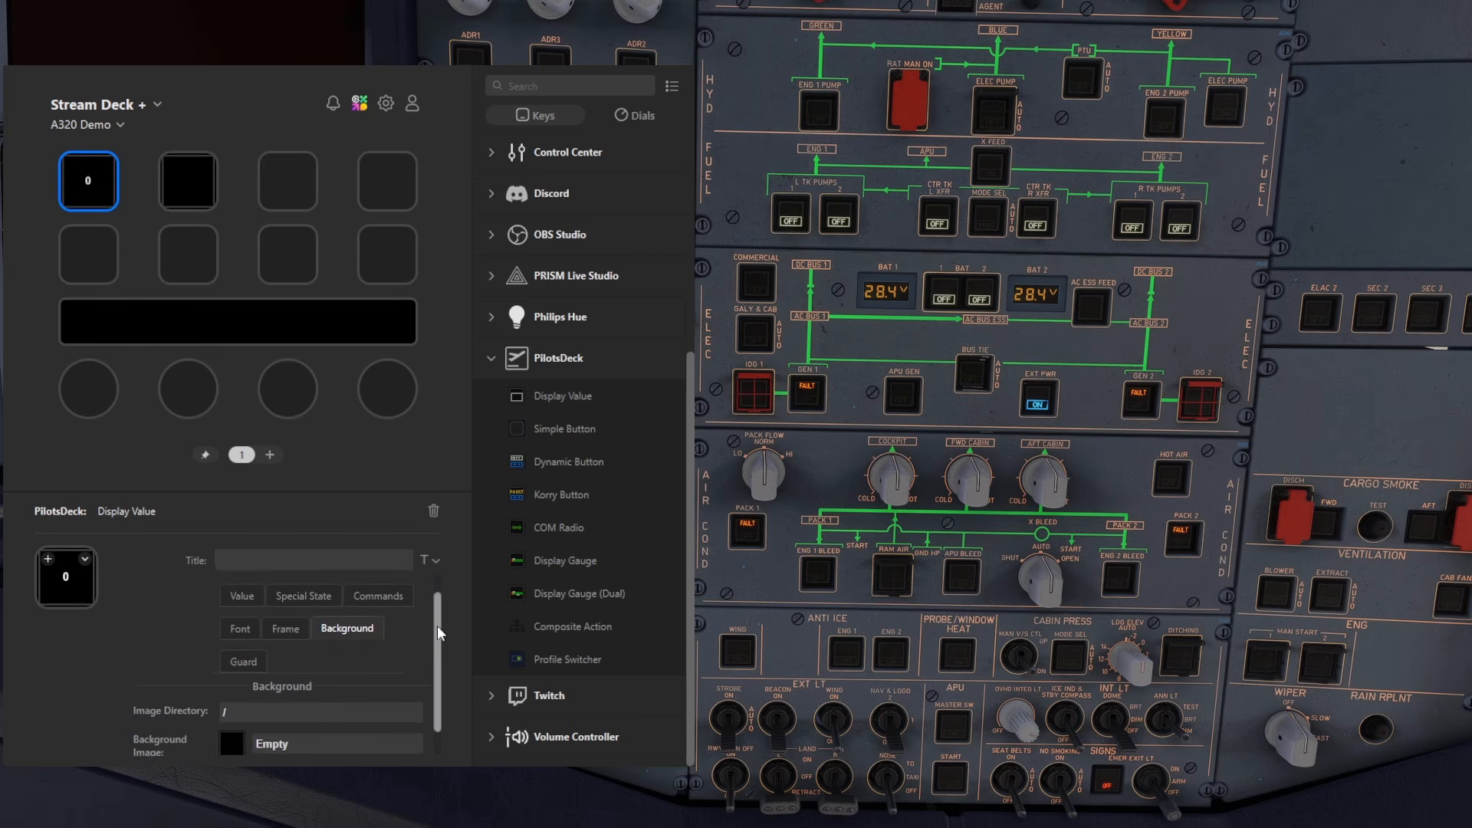
scroll(439, 690, "down", 2)
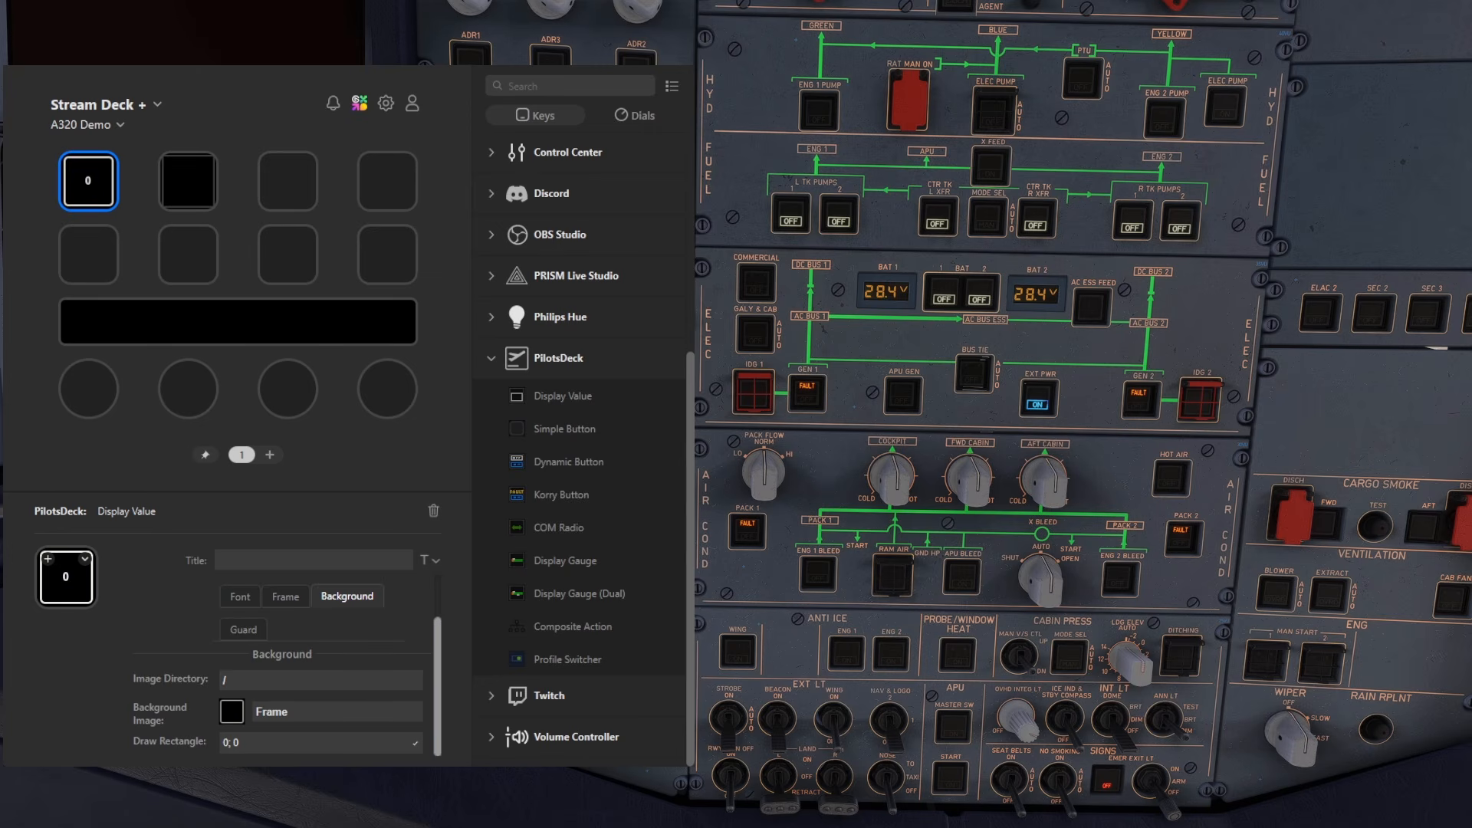
- Toggle the ENG 1 anti-ice switch on and off twice to test the Display Value and Dynamic Button keys
left_click(847, 657)
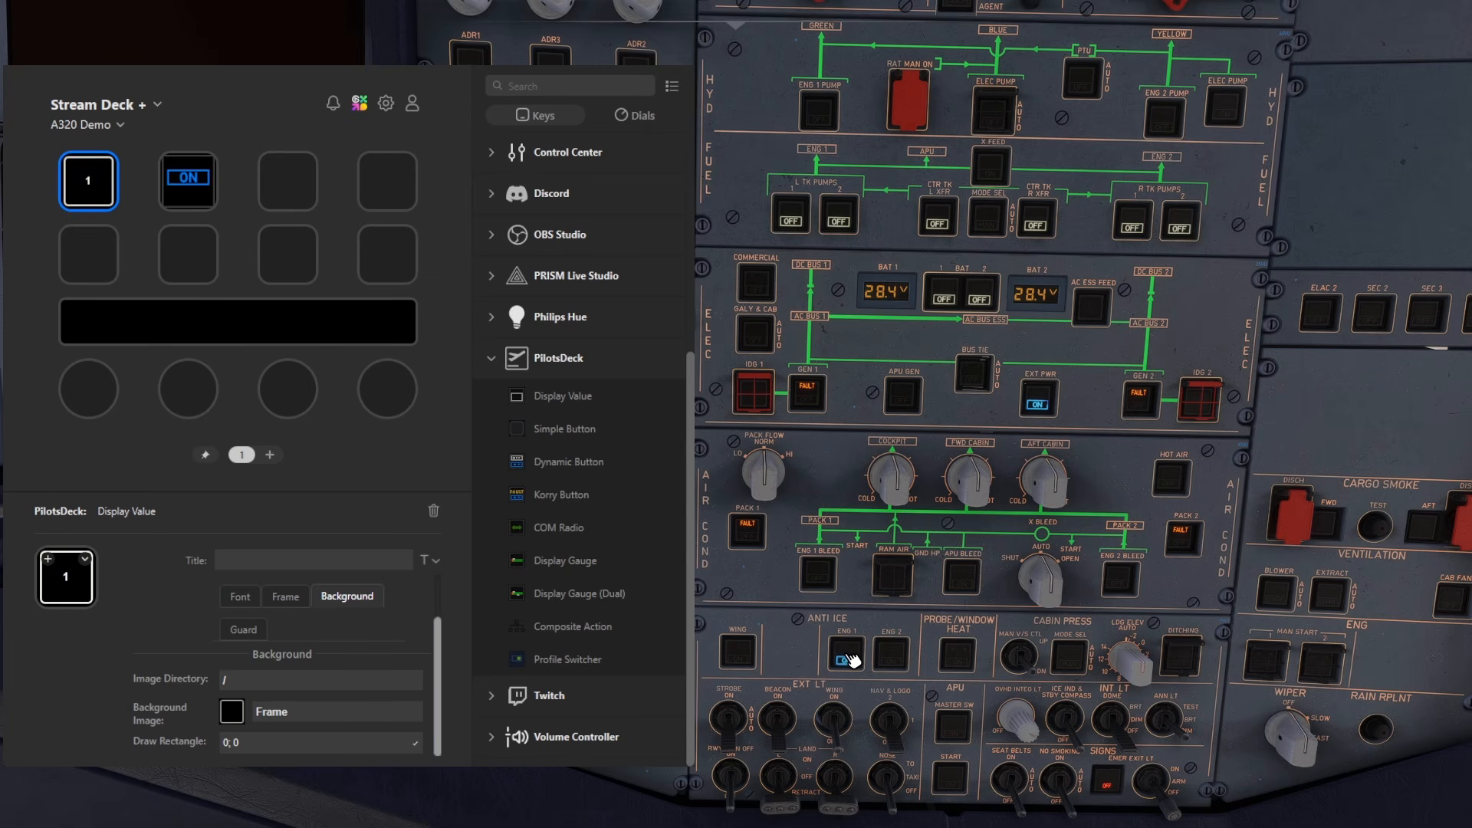
left_click(848, 658)
left_click(849, 658)
left_click(849, 657)
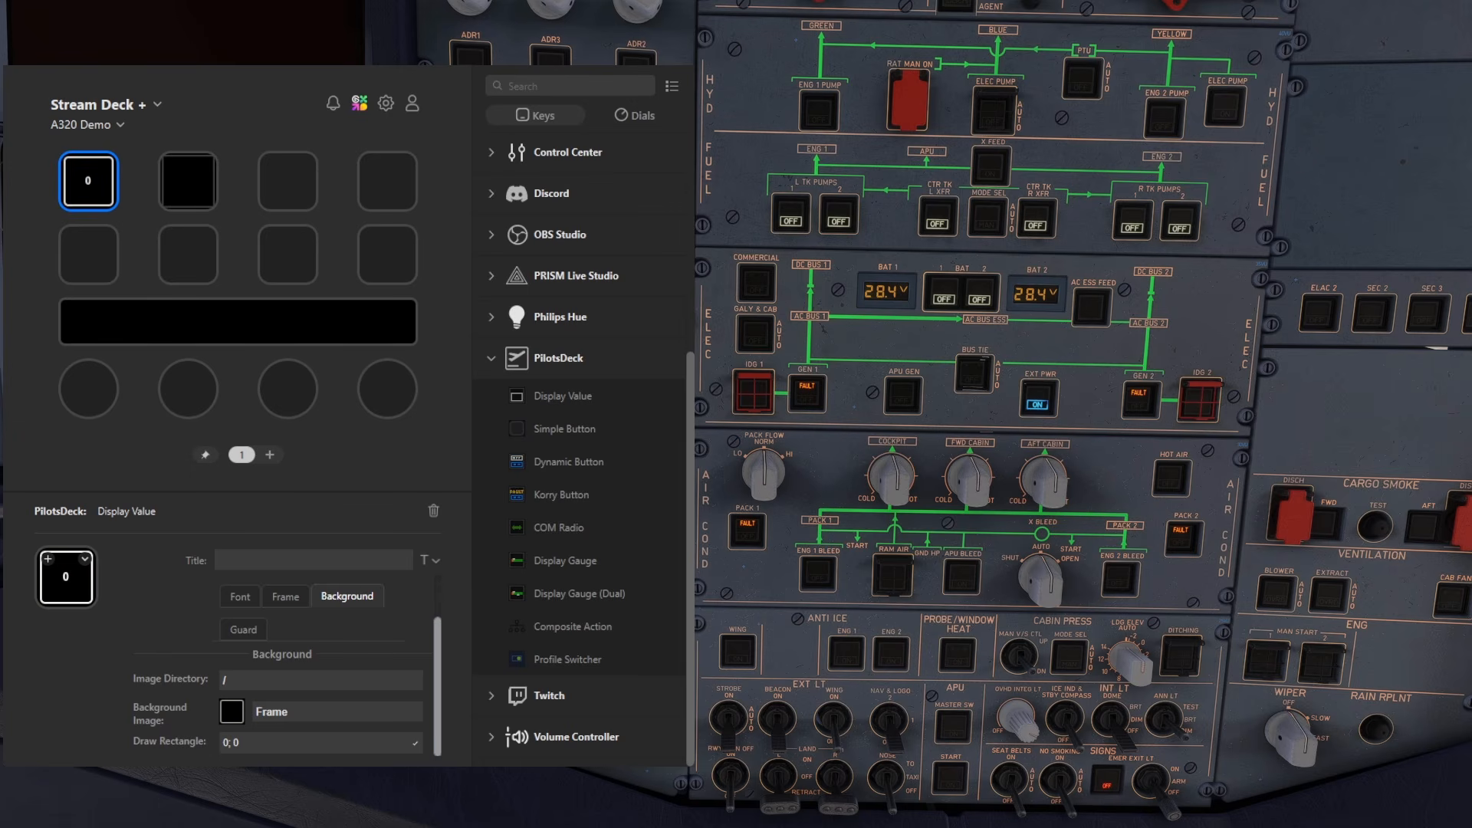
- Select the Dynamic Button key, switch to the browser and read the KVAR section of the PilotsDeck README, including its examples
left_click(187, 188)
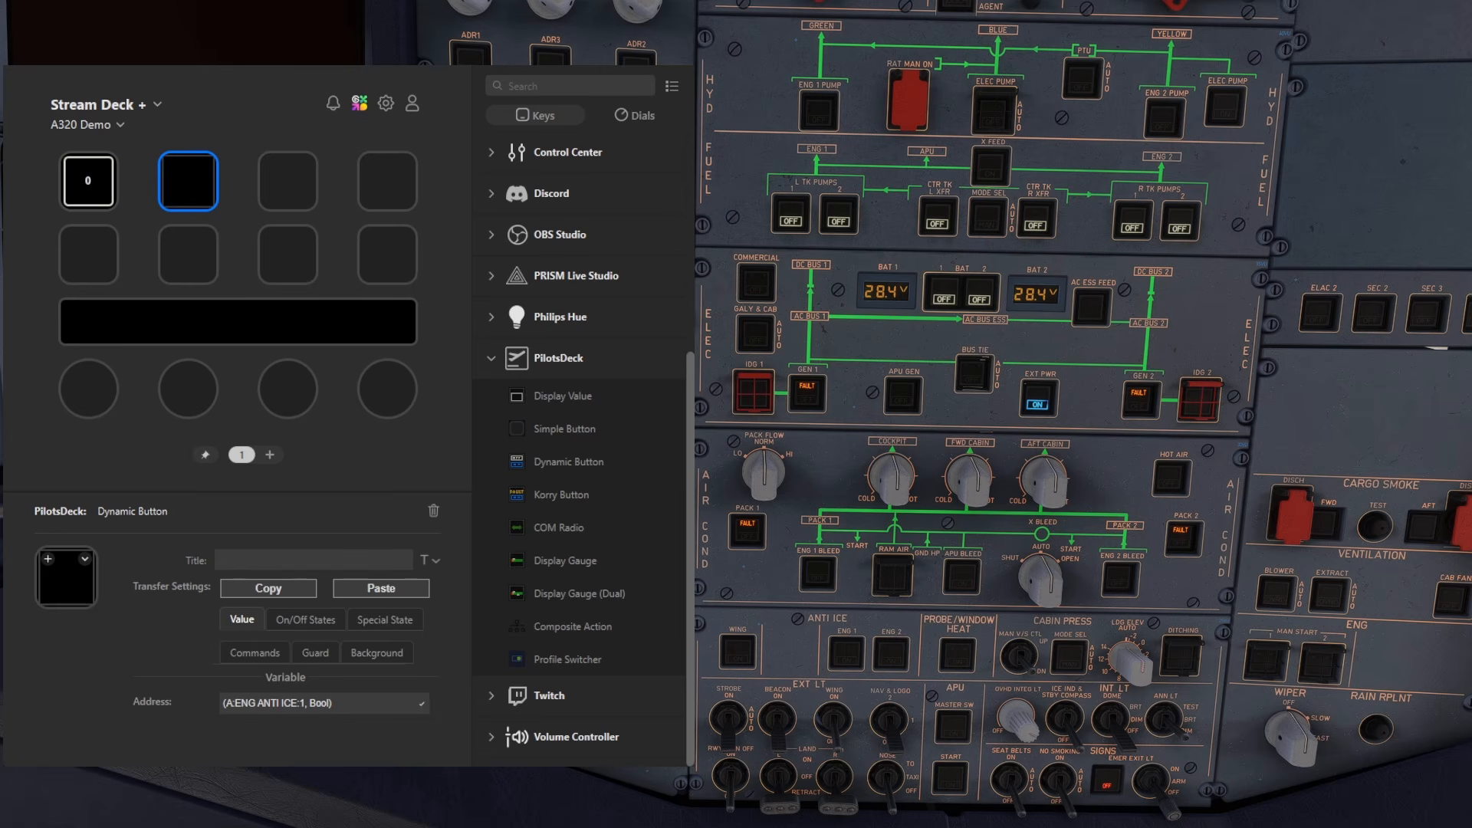
key("alt+Tab")
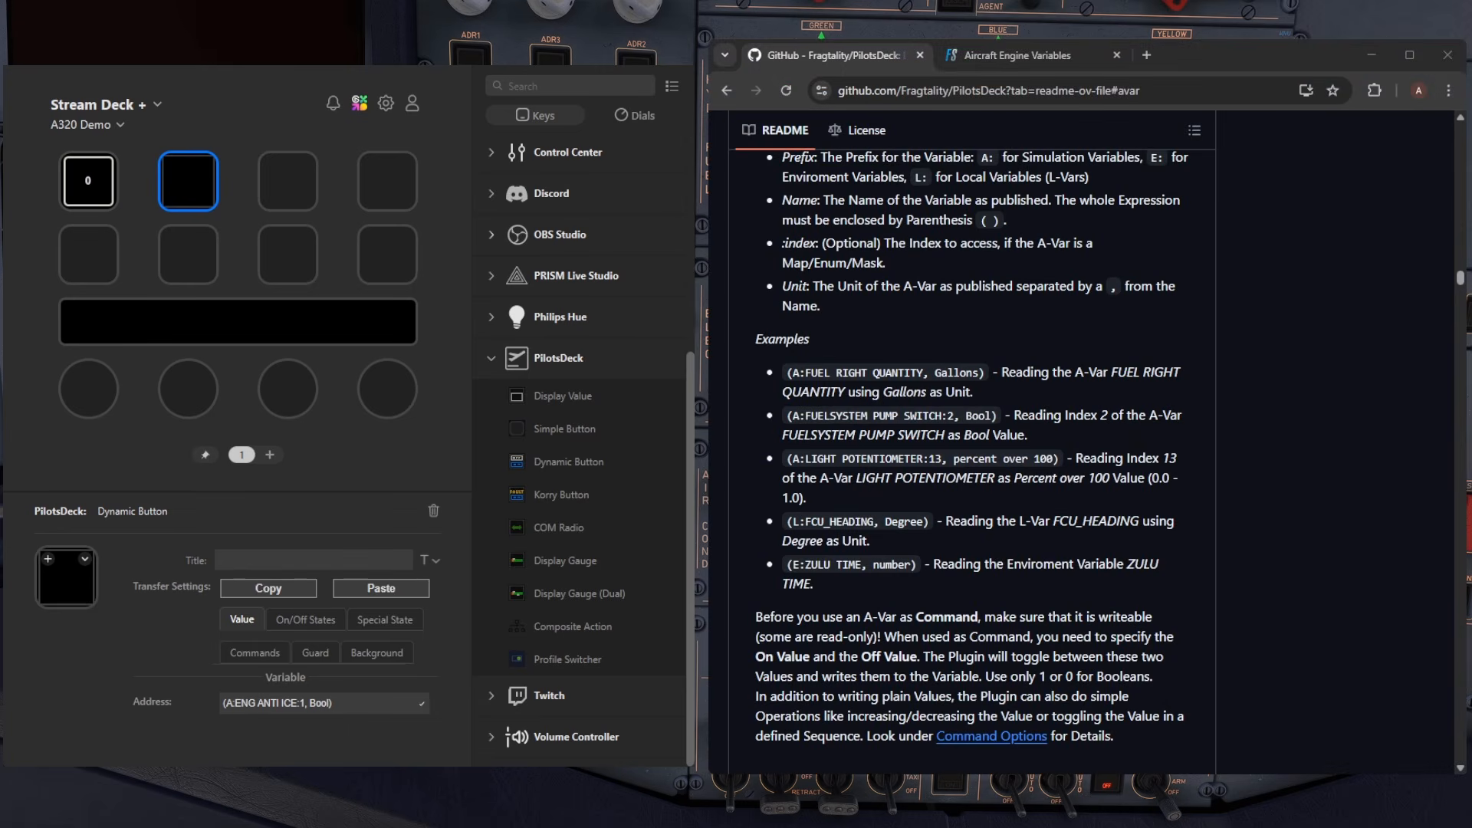
left_click(1405, 419)
scroll(1097, 441, "up", 3)
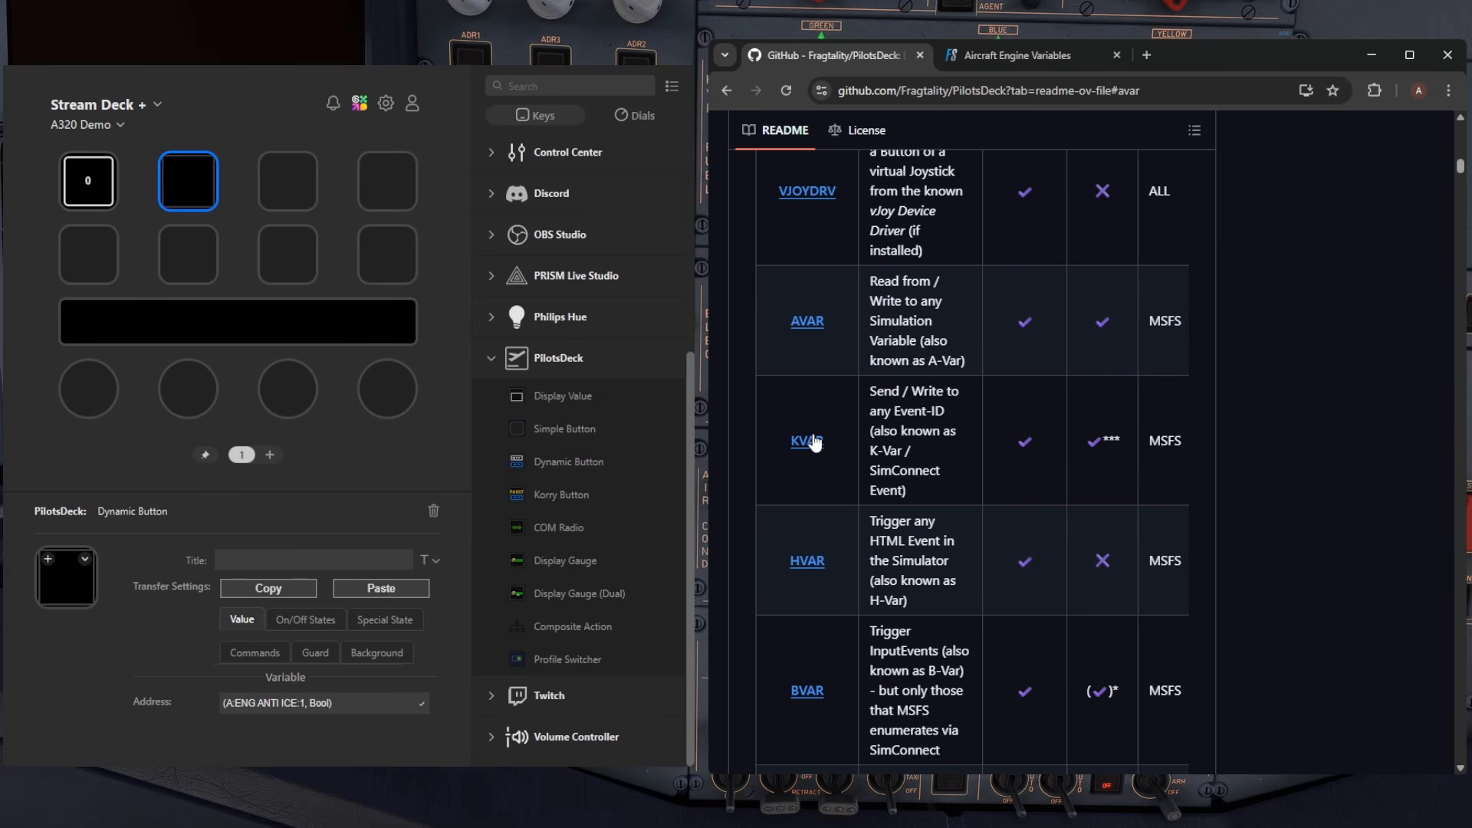
left_click(813, 441)
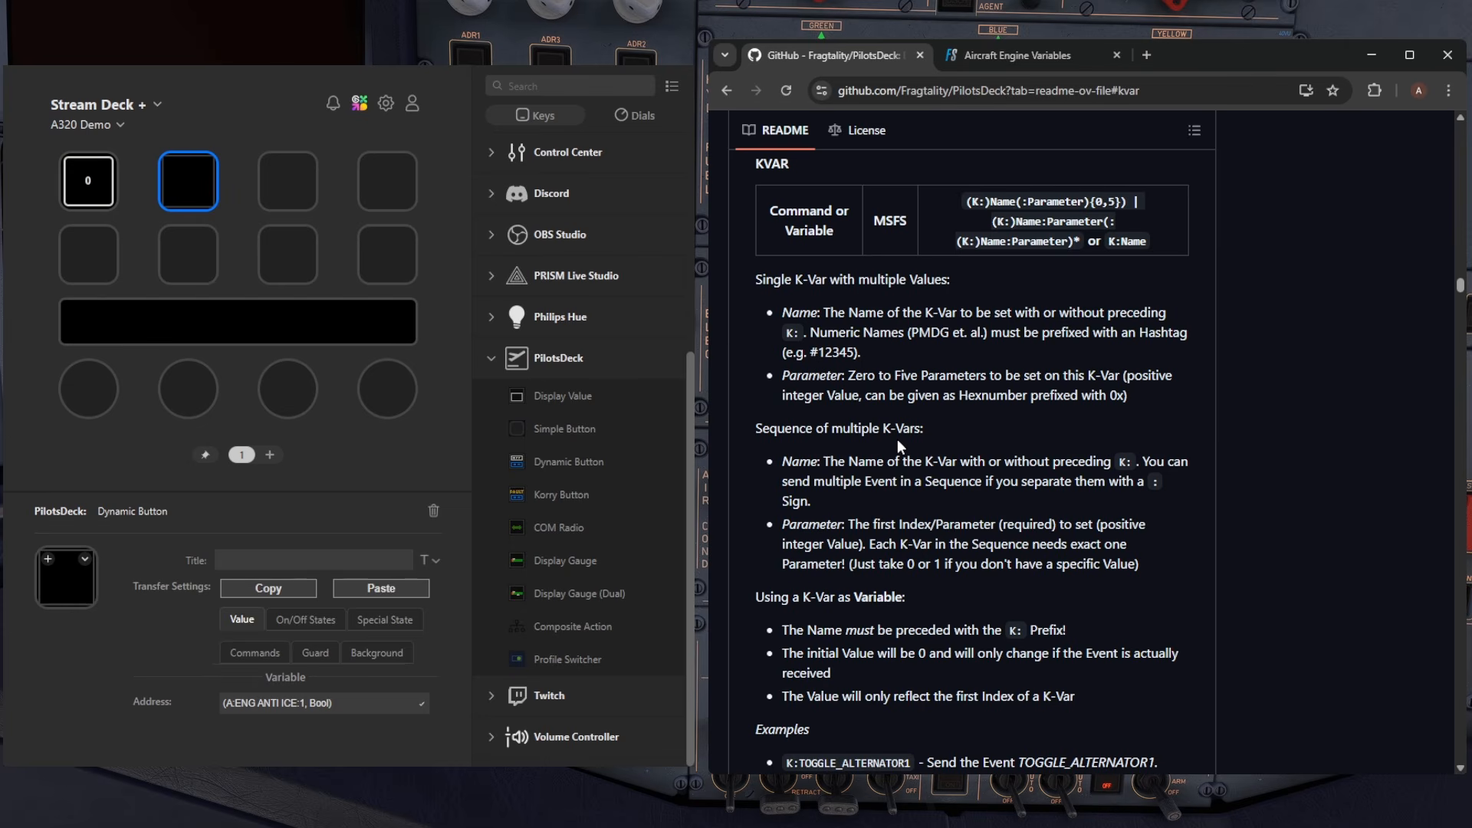
scroll(966, 378, "down", 1)
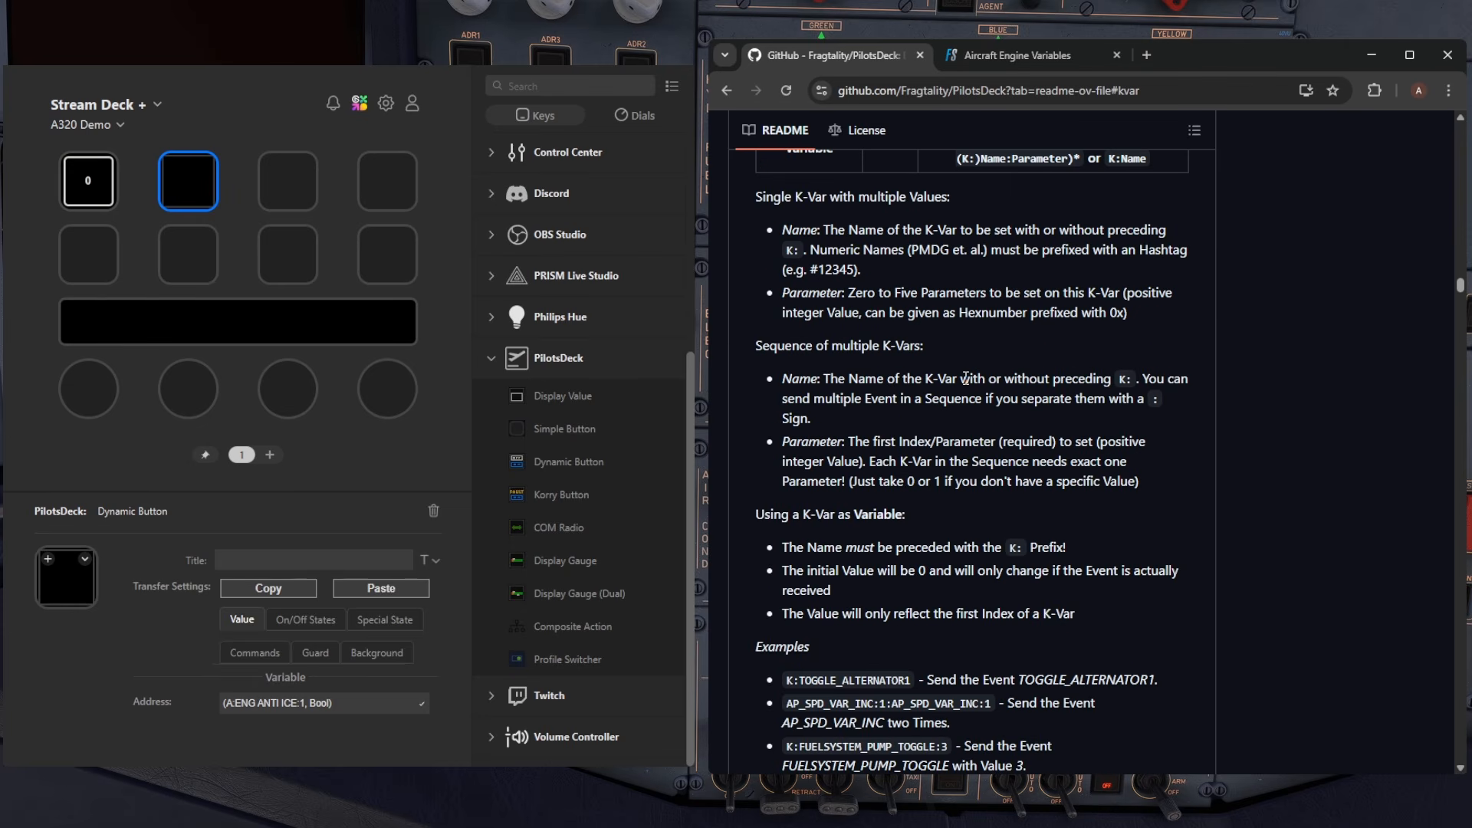
scroll(966, 378, "down", 2)
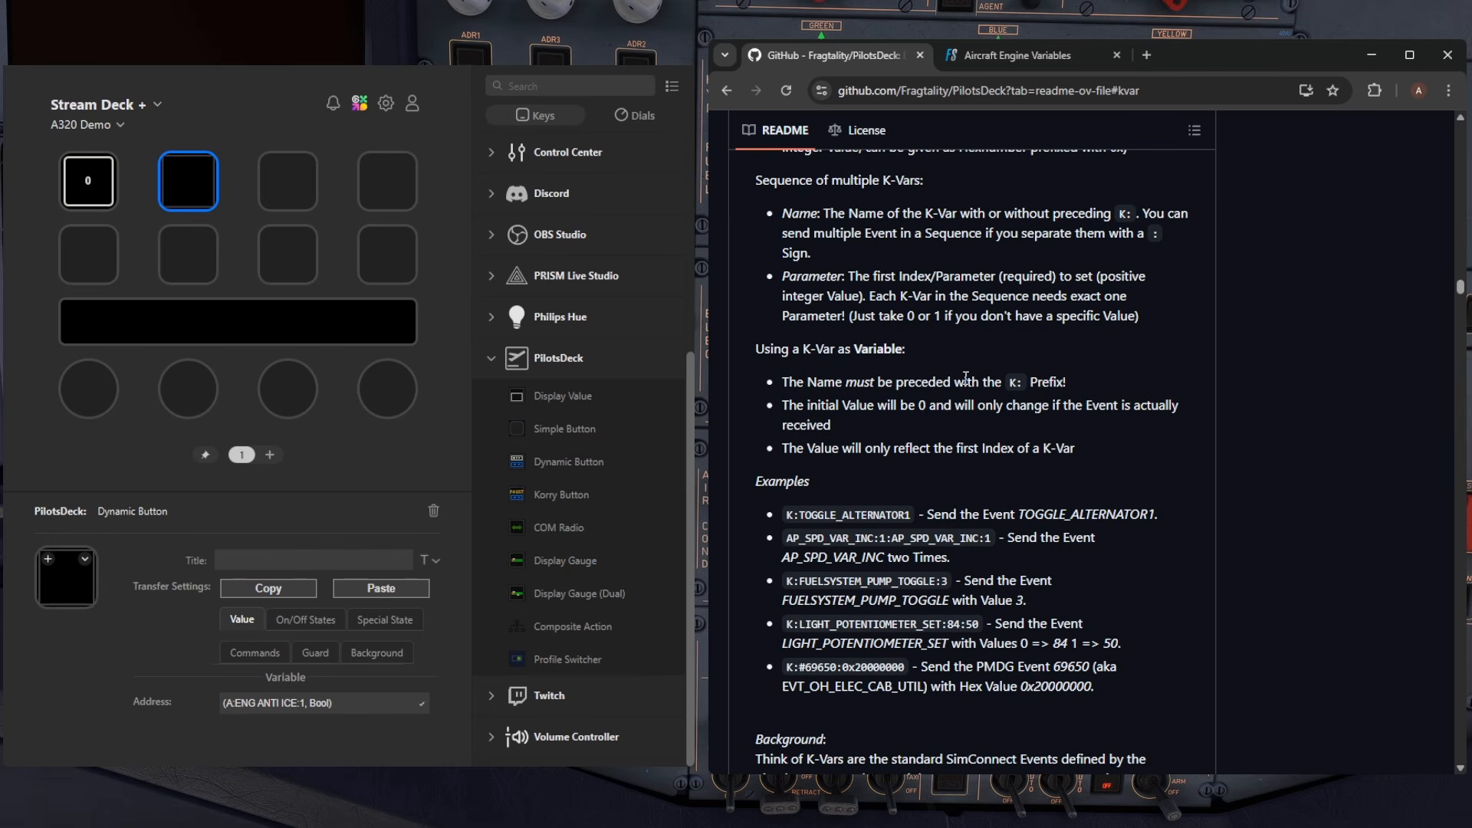
- Open the Key Events page under Programming APIs in the MSFS 2024 SDK documentation
left_click(981, 62)
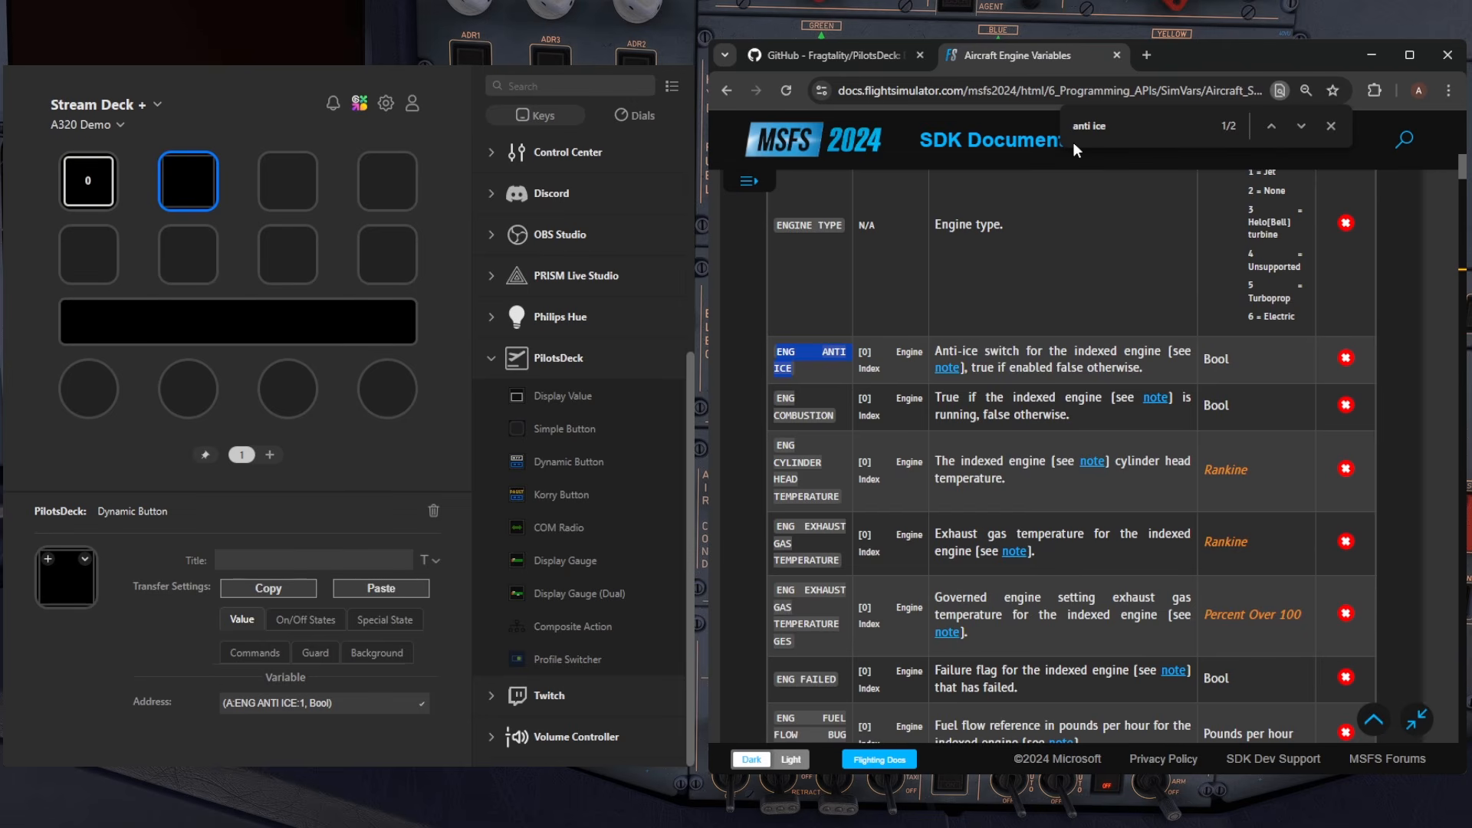
left_click(745, 184)
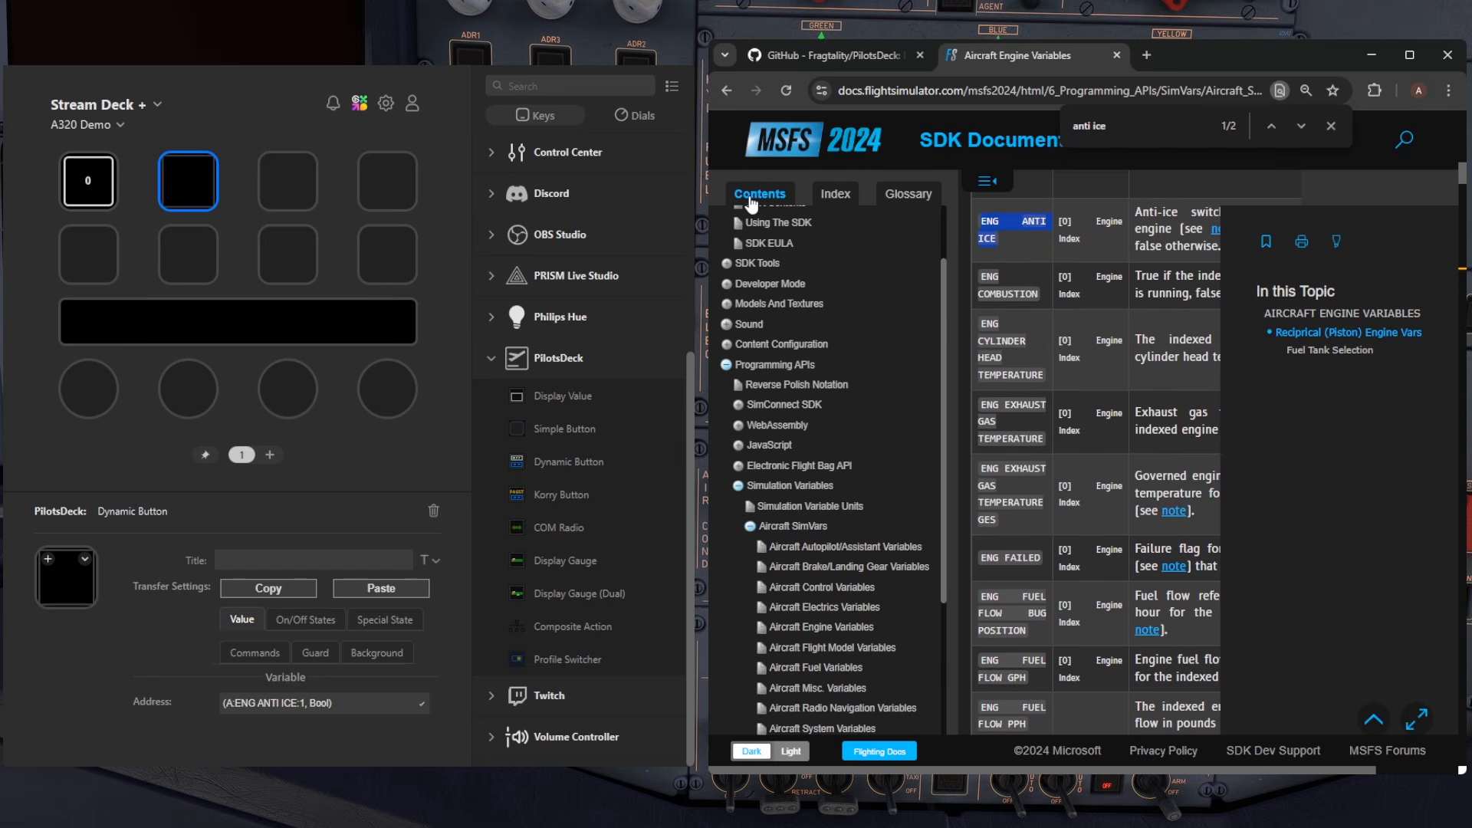
left_click(747, 530)
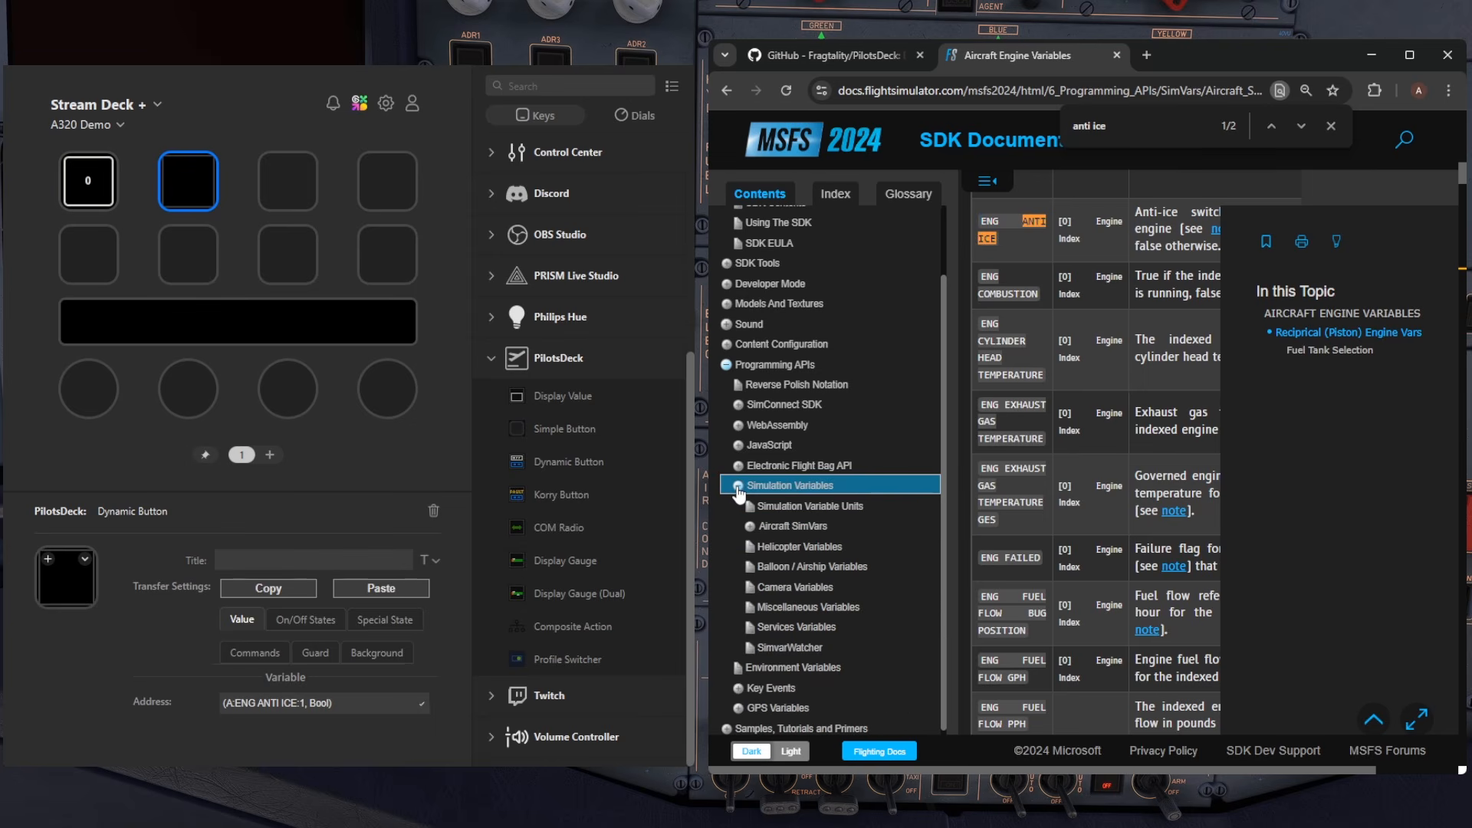
left_click(739, 491)
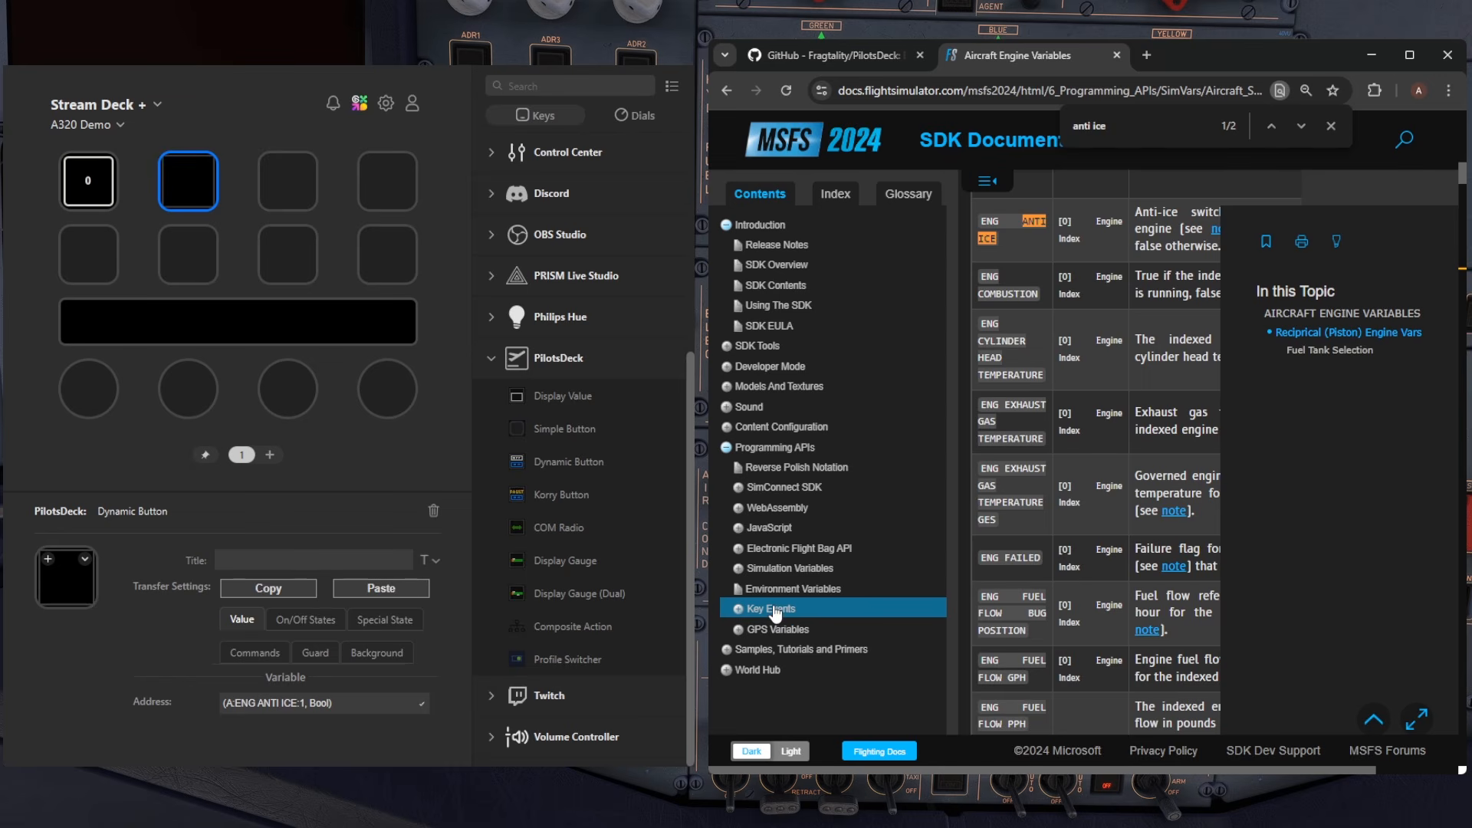
left_click(775, 609)
left_click(1416, 719)
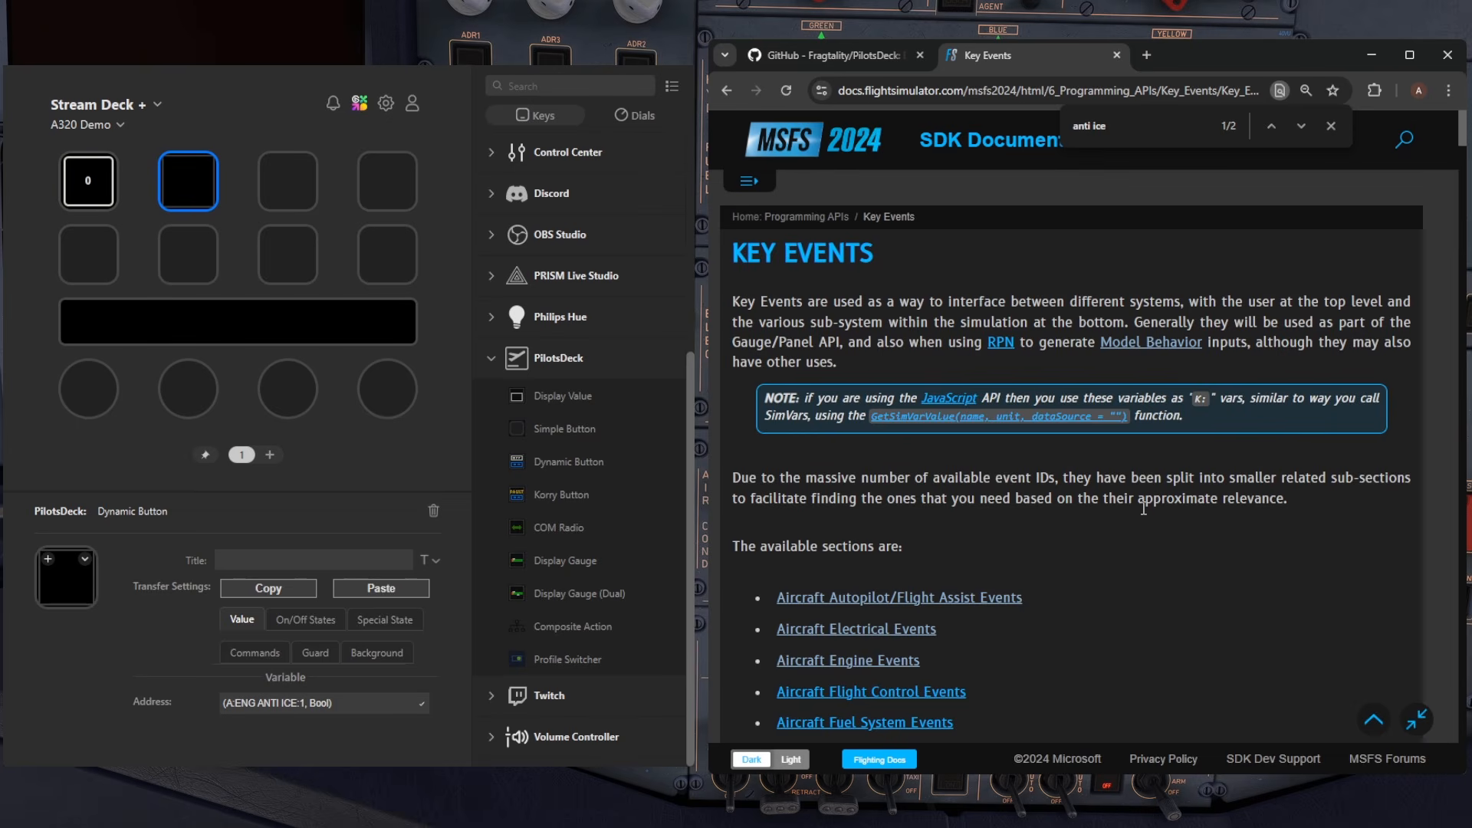
- Search the Key Events page for "ice" and open the ANTI_ICE_SET_ENG1 event's documentation
key("ctrl+f")
type("ice")
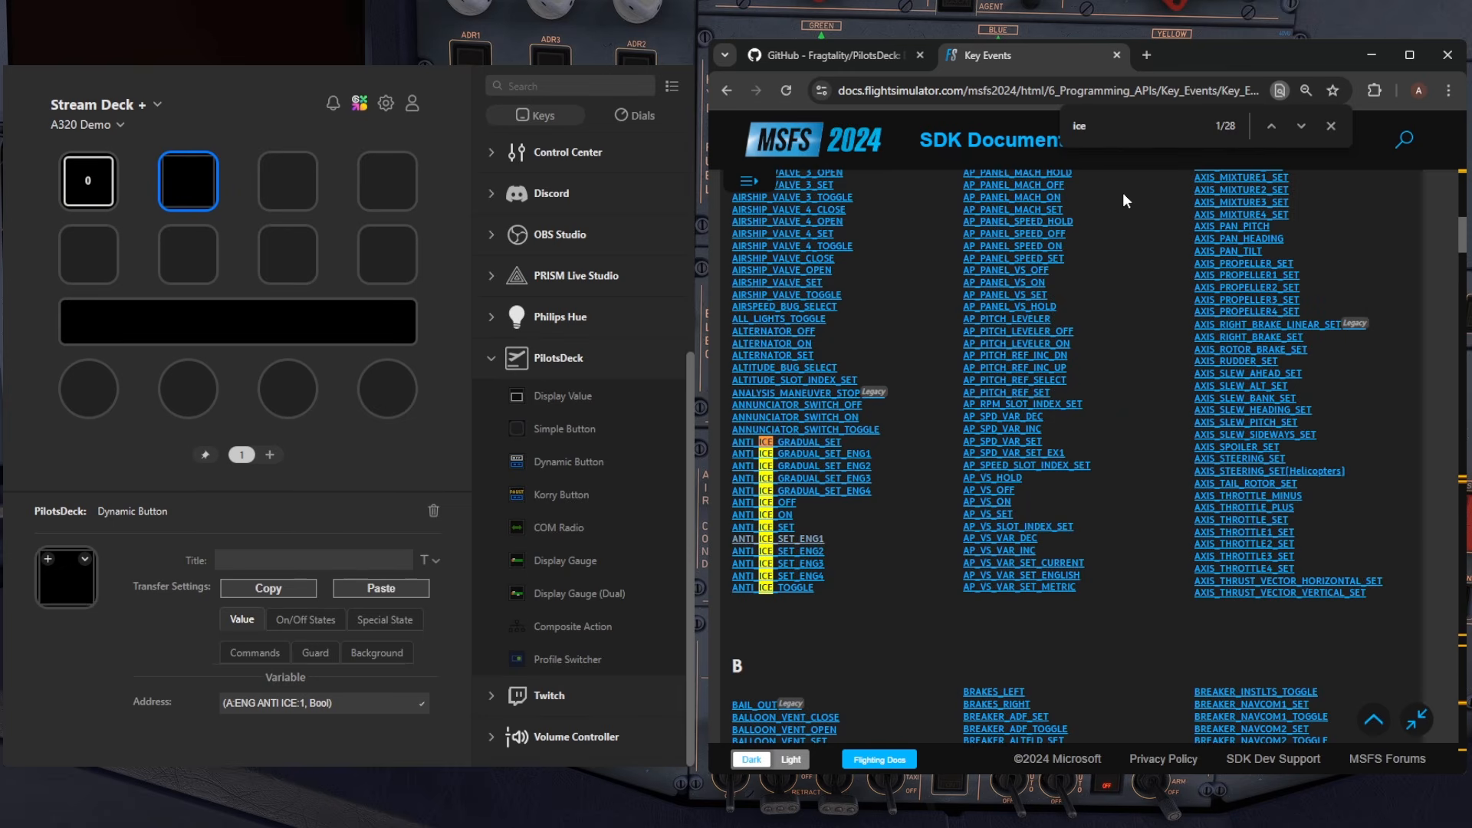
left_click(812, 539)
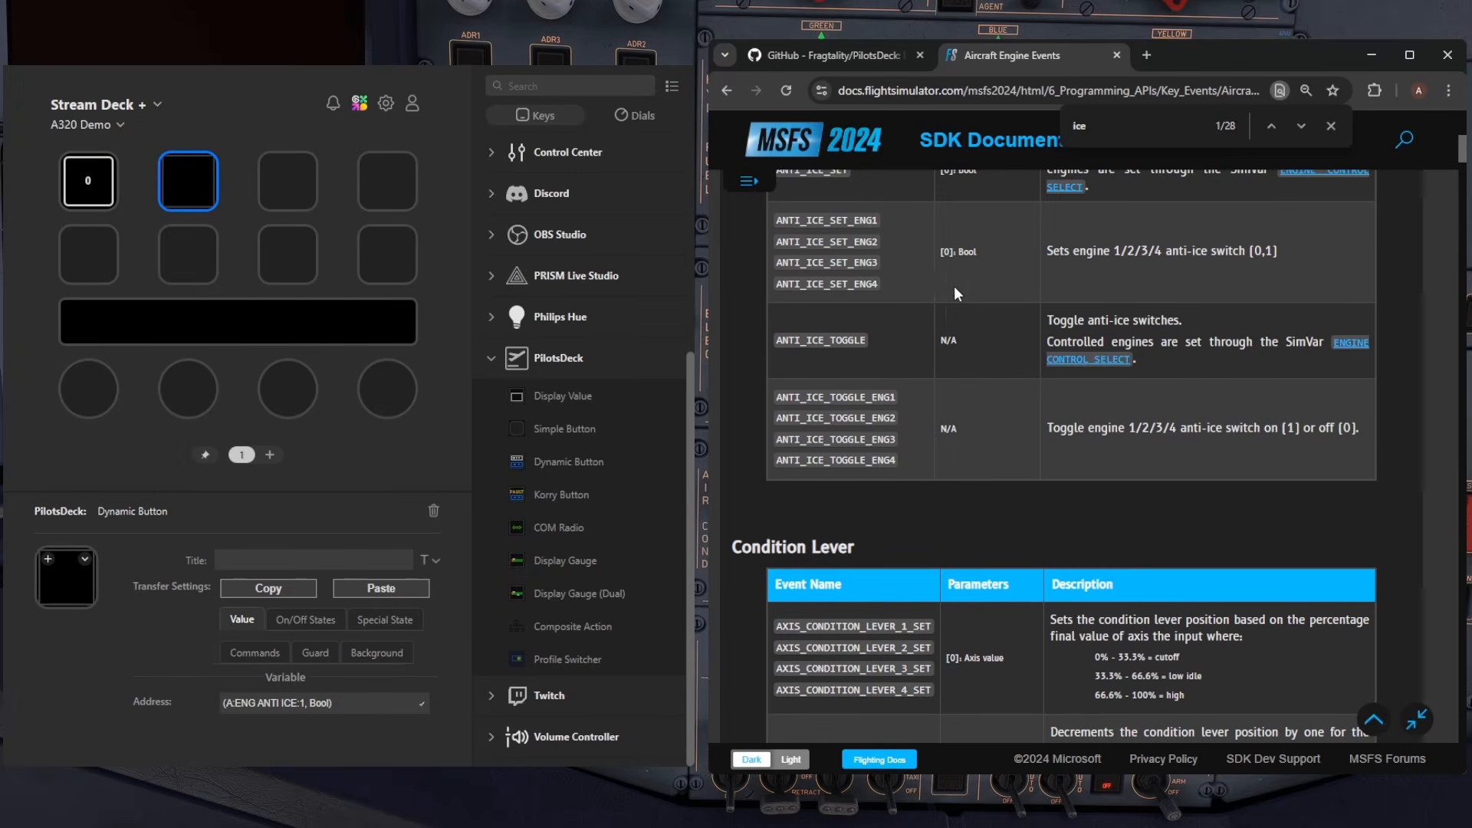
- Review the ANTI_ICE_SET_ENG1 to ENG4 events and copy the event name ANTI_ICE_TOGGLE_ENG1
scroll(920, 291, "up", 1)
left_click_drag(771, 302, 893, 366)
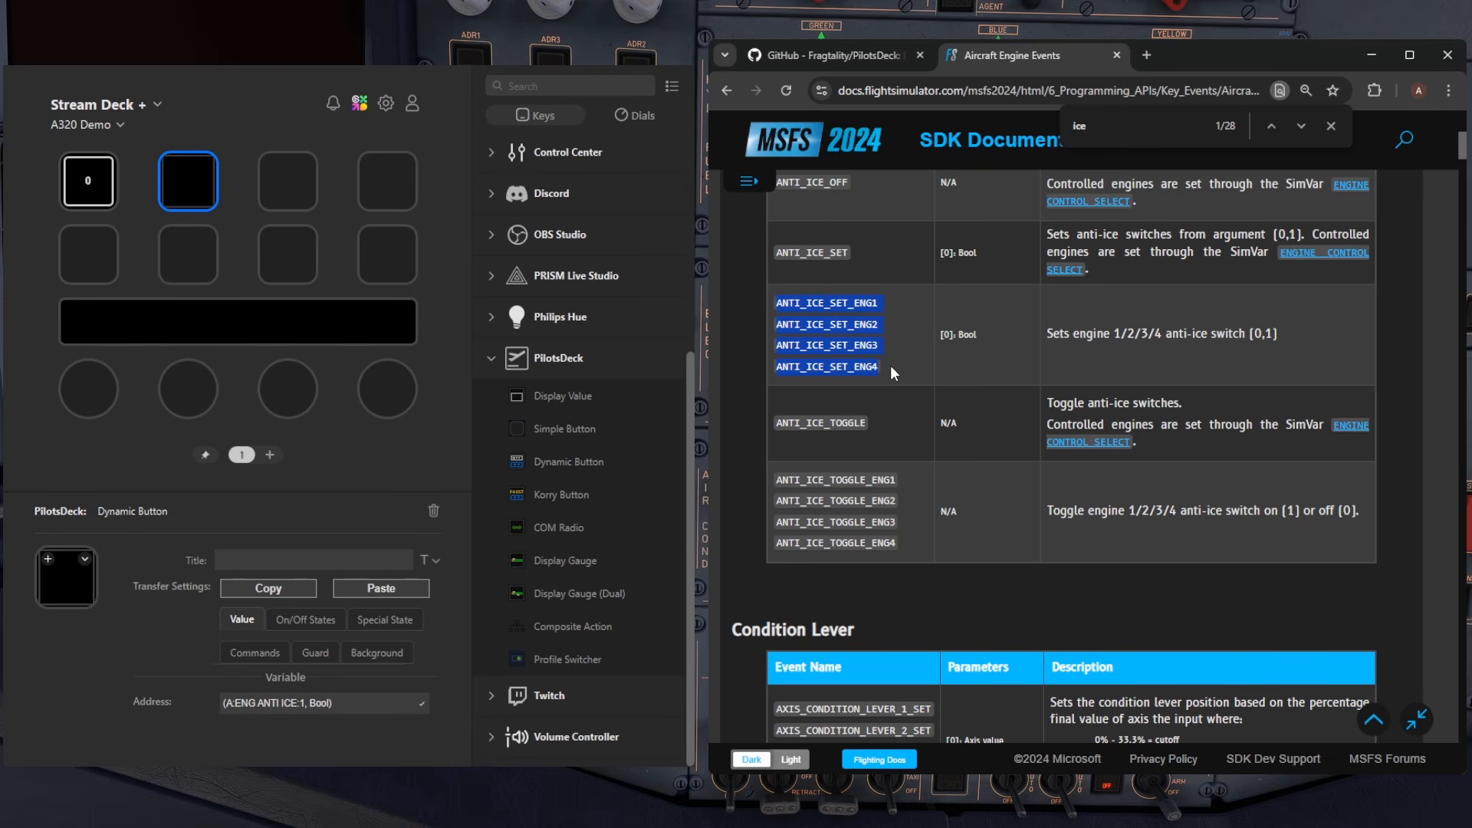
left_click(836, 304)
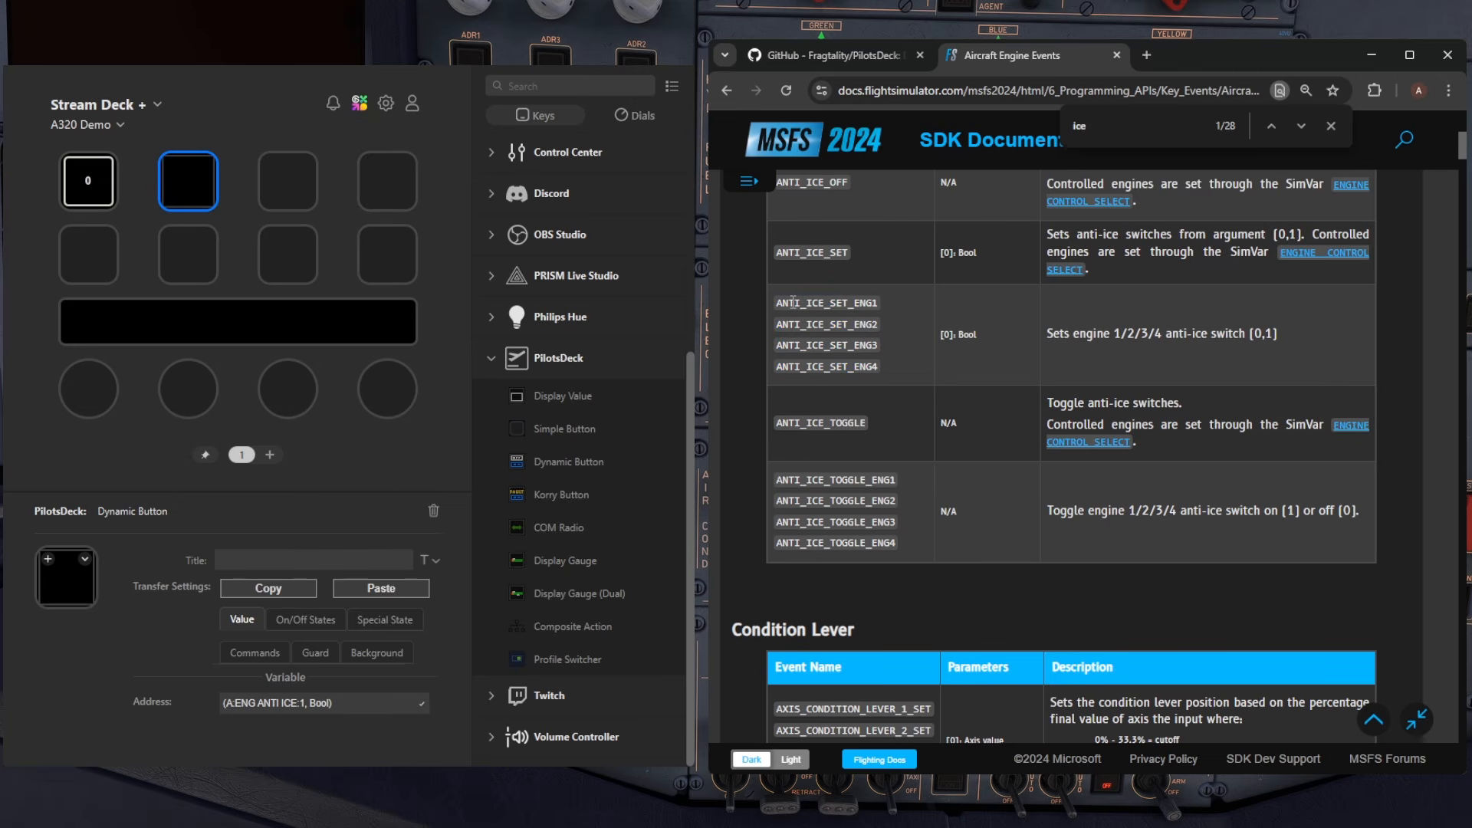
left_click_drag(775, 305, 884, 311)
left_click(800, 481)
left_click_drag(781, 480, 899, 483)
key("ctrl+c")
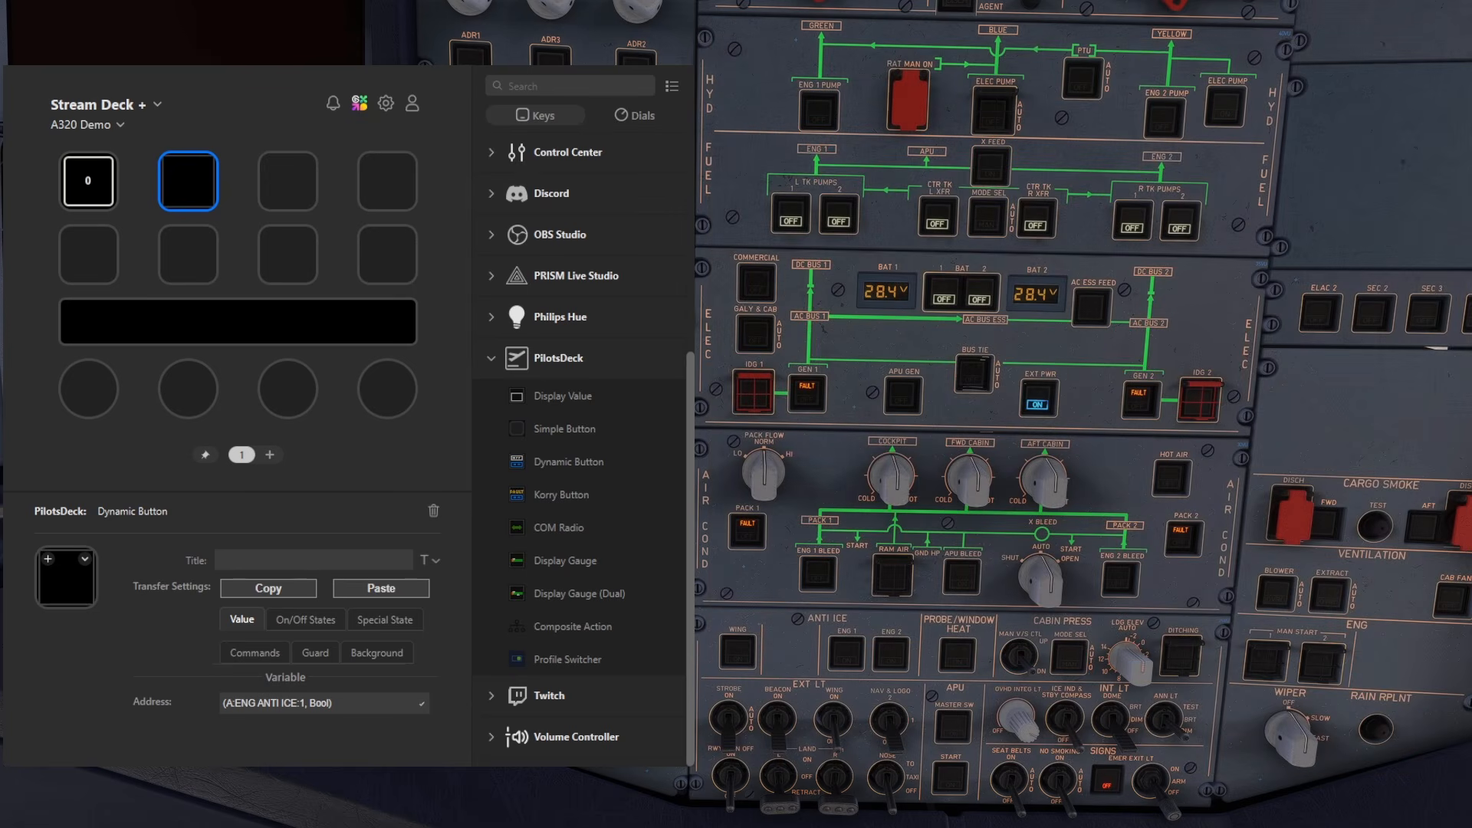
- In Stream Deck, set the Dynamic Button's main Command Type to MSFS: K-Var (SimEvent) and its Command Address to ANTI_ICE_TOGGLE_ENG1
left_click(224, 369)
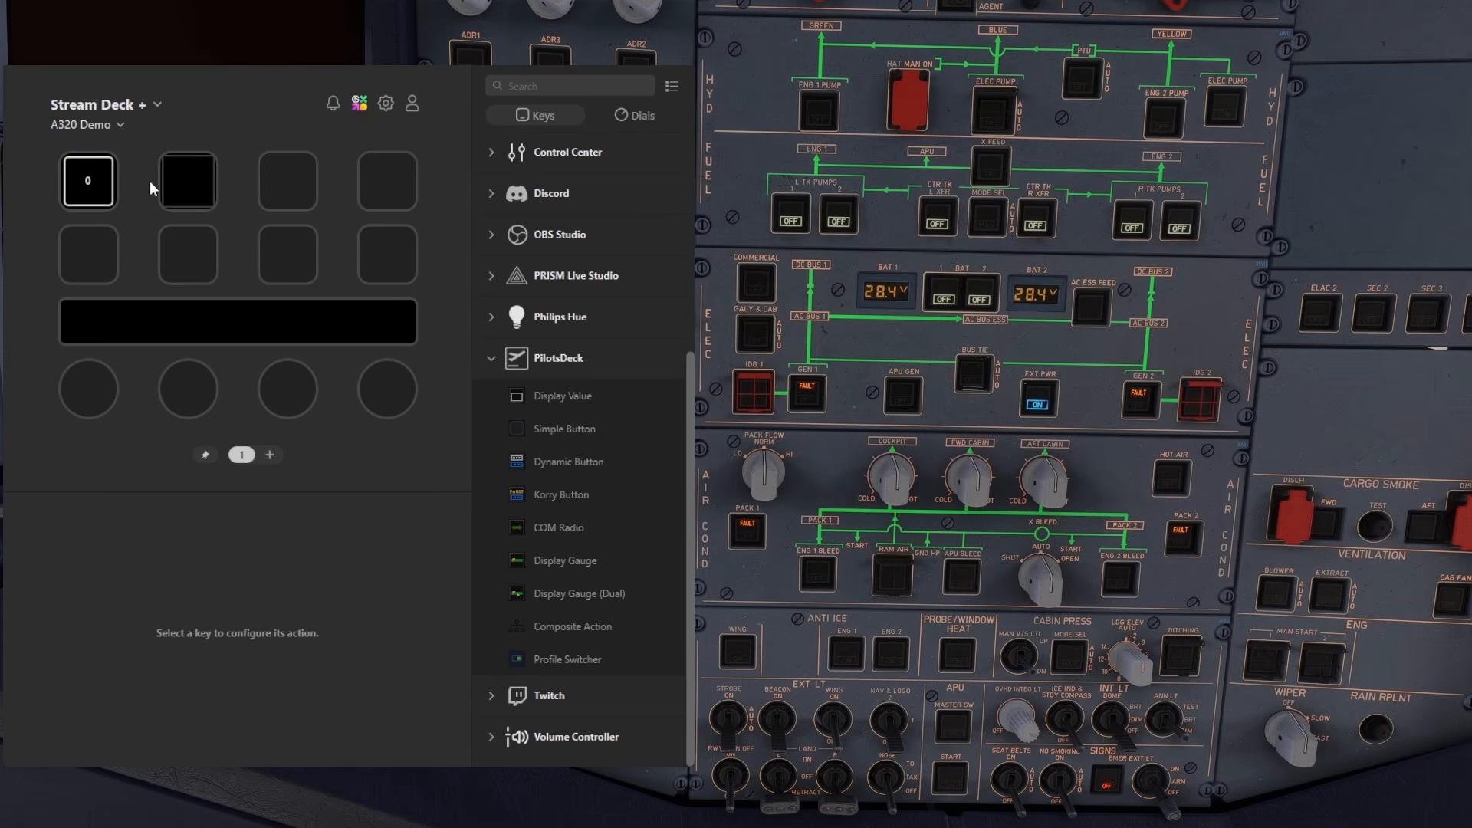
left_click(189, 183)
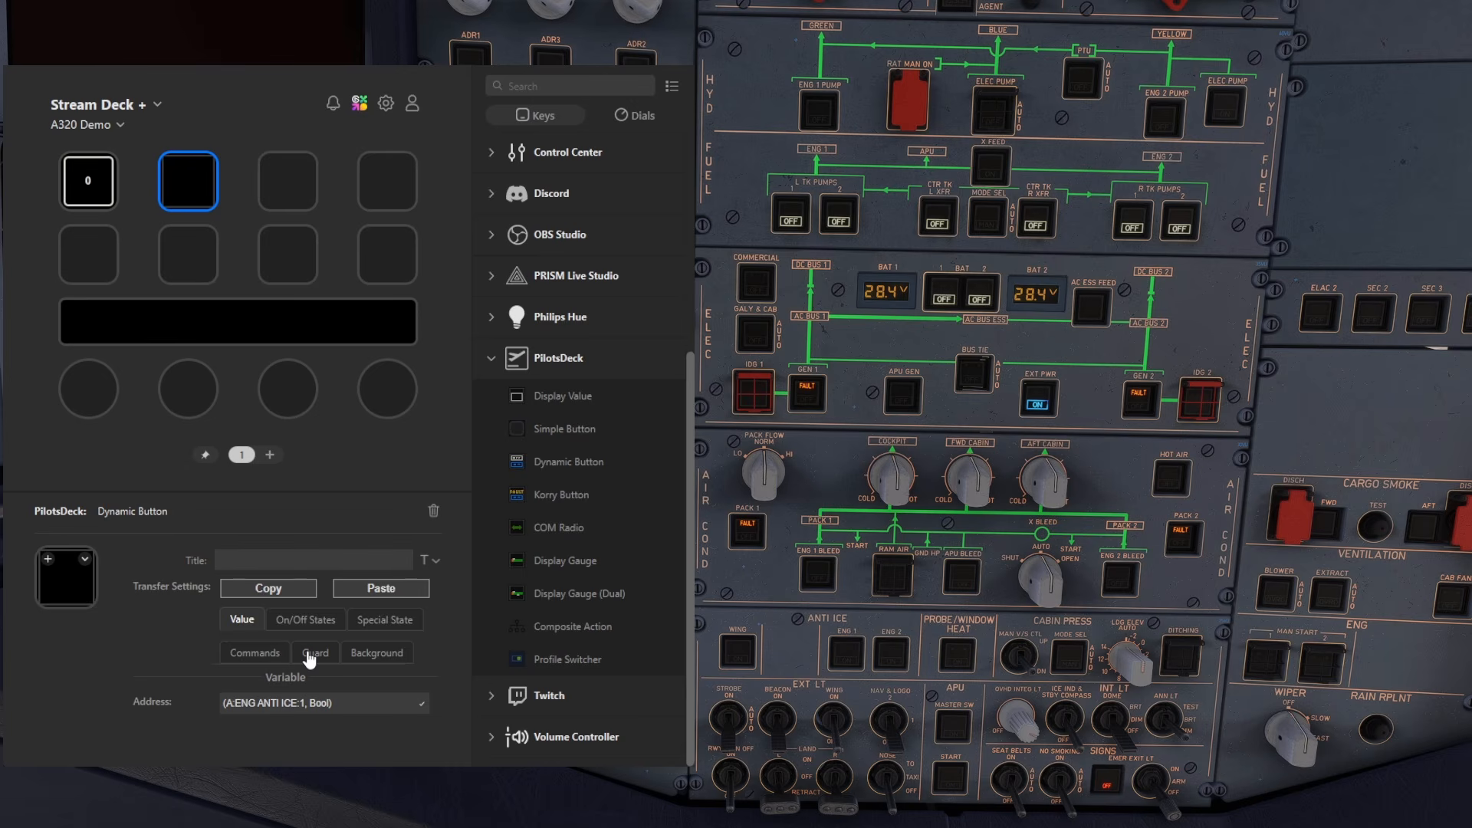
left_click(256, 658)
left_click_drag(437, 604, 432, 648)
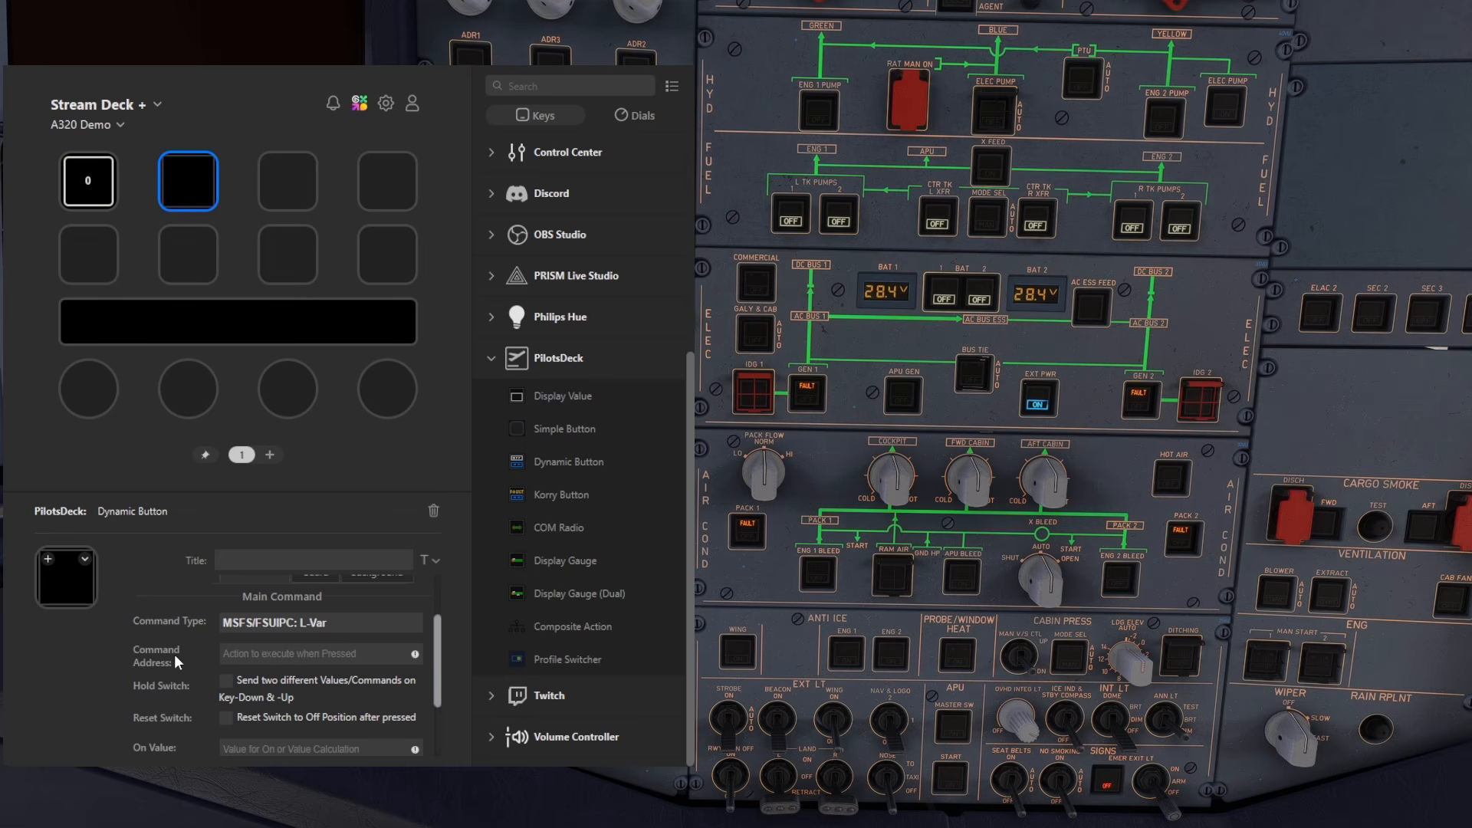
key("ctrl+v")
left_click(341, 580)
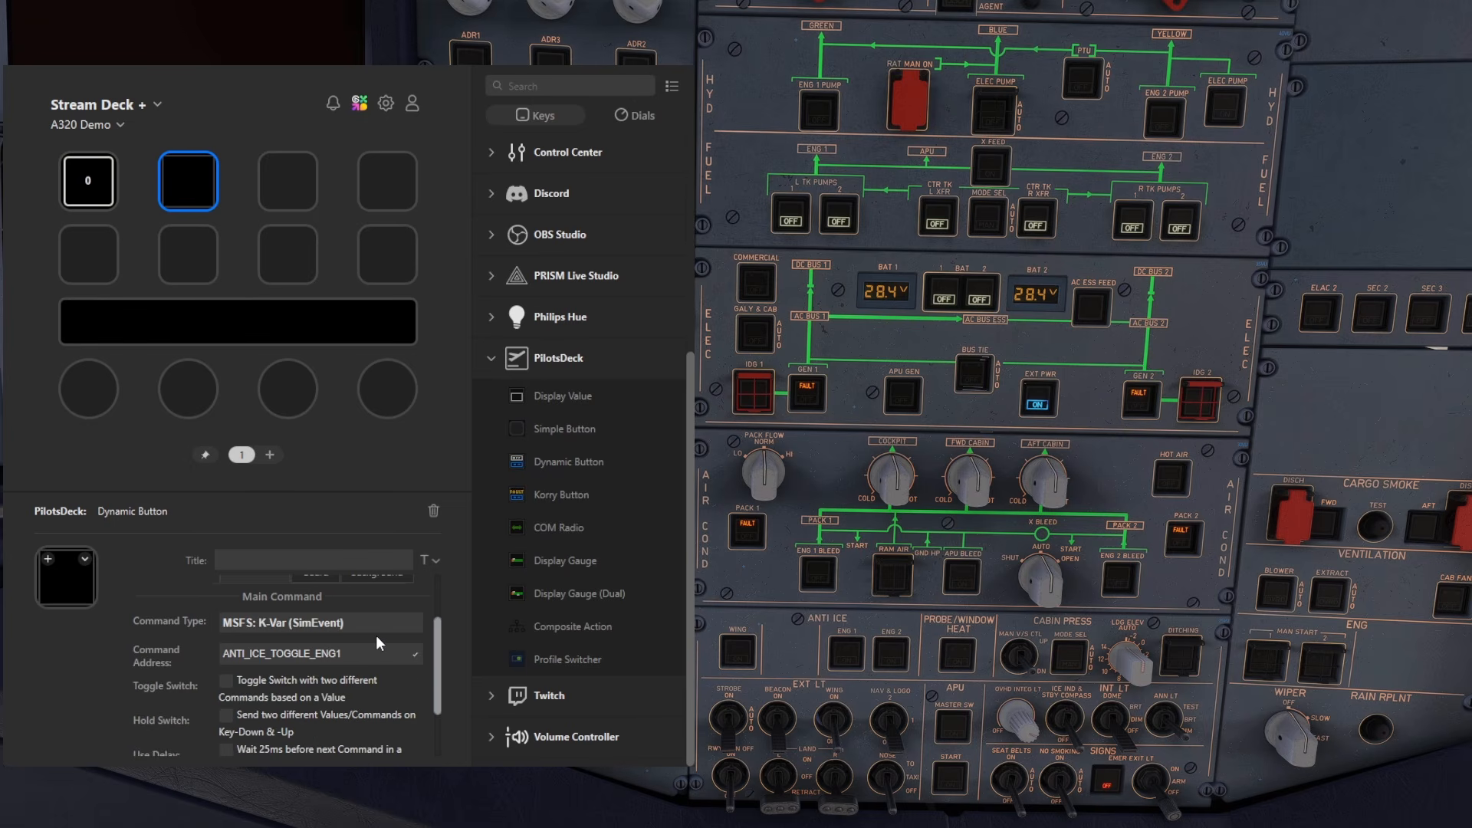